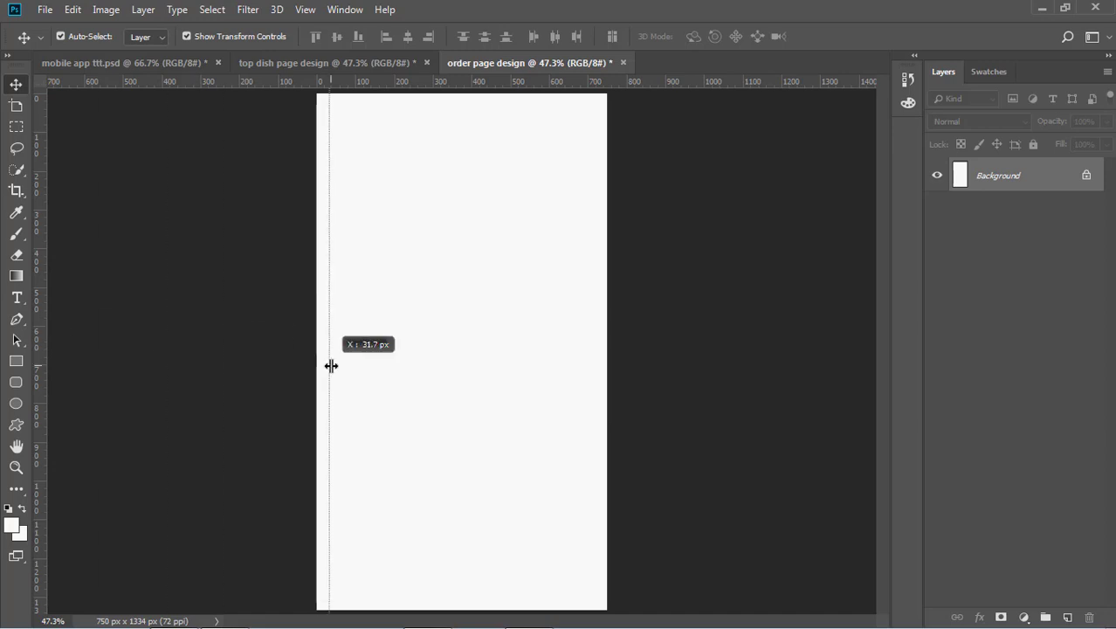
# Place guides along all four edges of the order page design canvas.
pyautogui.moveTo(39, 371); pyautogui.dragTo(607, 374)
pyautogui.moveTo(521, 81)
pyautogui.mouseDown()
pyautogui.moveTo(523, 94)
pyautogui.moveTo(511, 93)
pyautogui.mouseUp()
pyautogui.moveTo(511, 81); pyautogui.dragTo(460, 611)
# Copy the header bar with its Restaurant List title, location pin and menu icon from top dish page design into order page design.
pyautogui.click(347, 63)
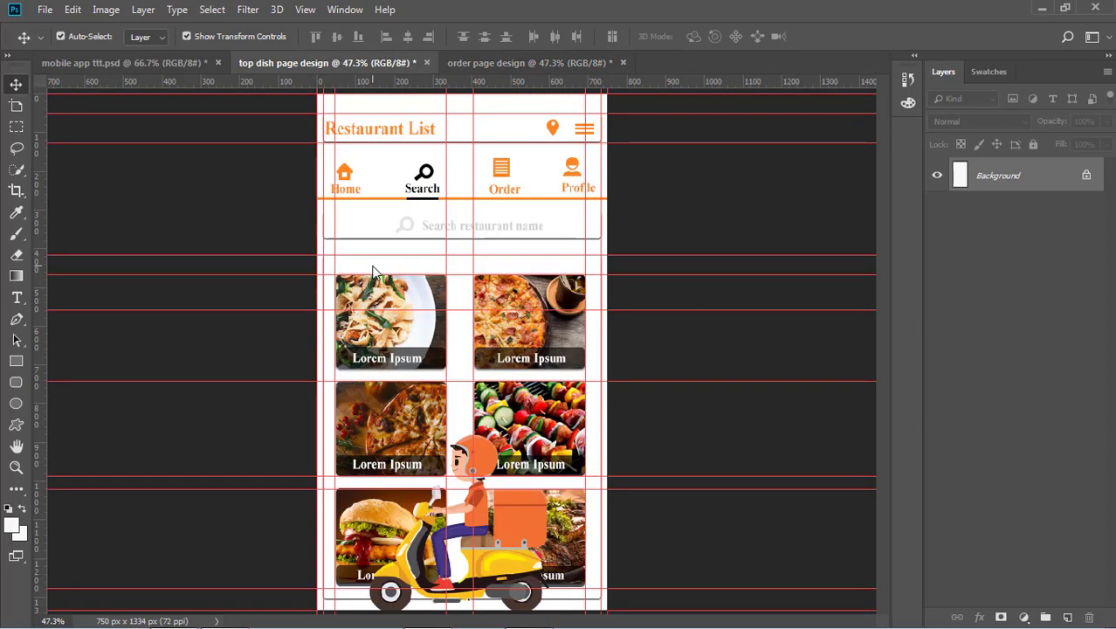
pyautogui.click(507, 127)
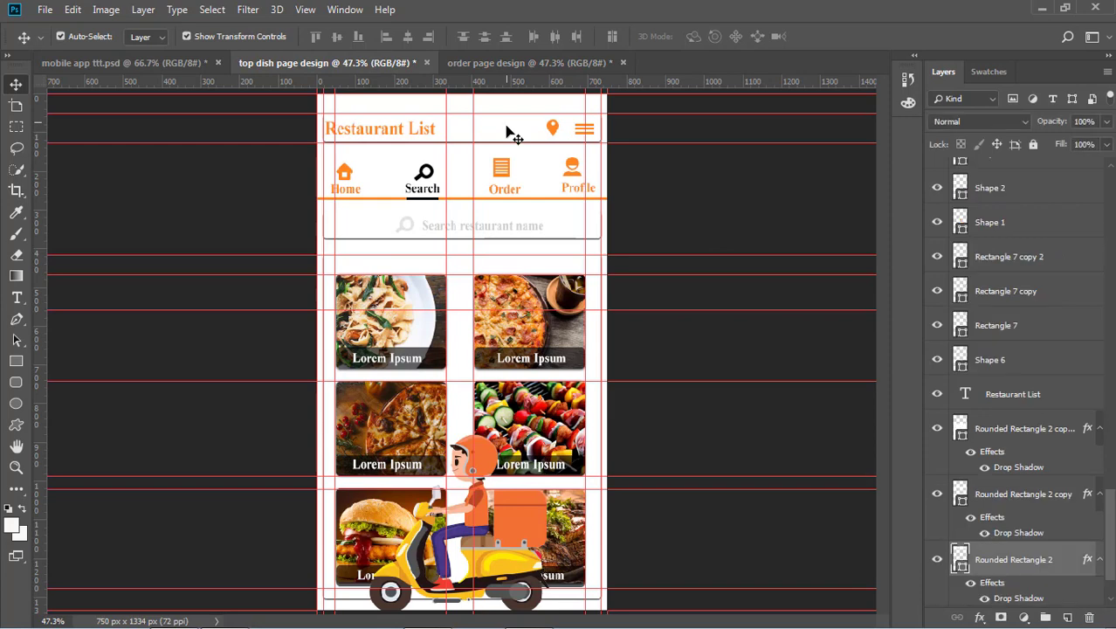
pyautogui.keyDown('shift'); pyautogui.click(395, 133); pyautogui.keyUp('shift')
pyautogui.keyDown('shift'); pyautogui.click(551, 131); pyautogui.keyUp('shift')
pyautogui.keyDown('shift'); pyautogui.click(580, 137); pyautogui.keyUp('shift')
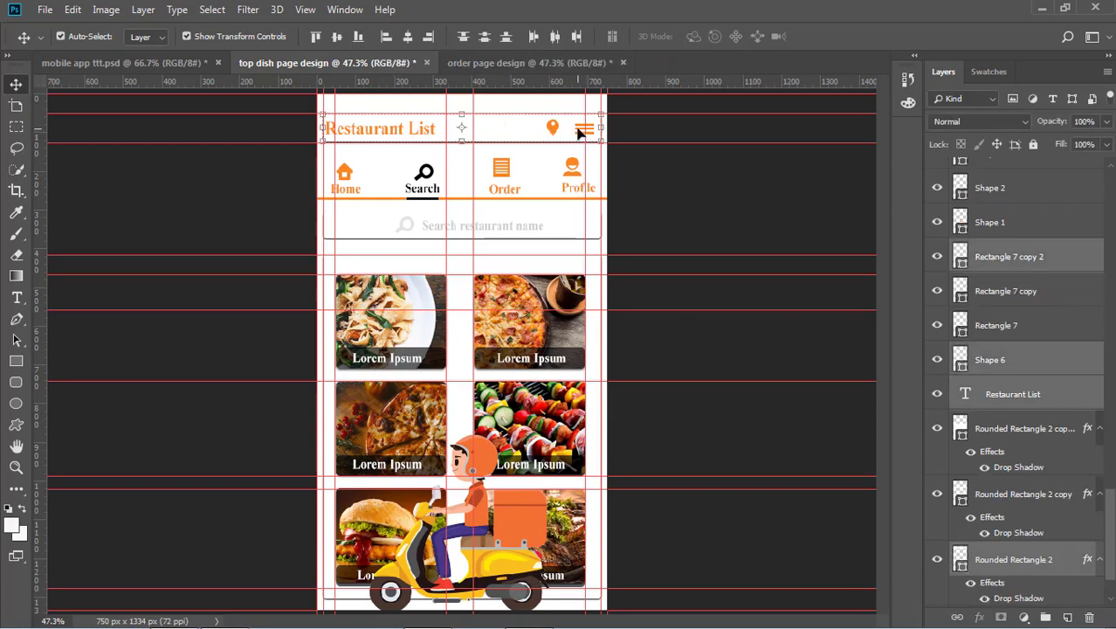
pyautogui.keyDown('shift'); pyautogui.click(581, 131); pyautogui.keyUp('shift')
pyautogui.keyDown('shift'); pyautogui.click(581, 127); pyautogui.keyUp('shift')
pyautogui.moveTo(581, 130); pyautogui.dragTo(514, 135)
pyautogui.click(661, 169)
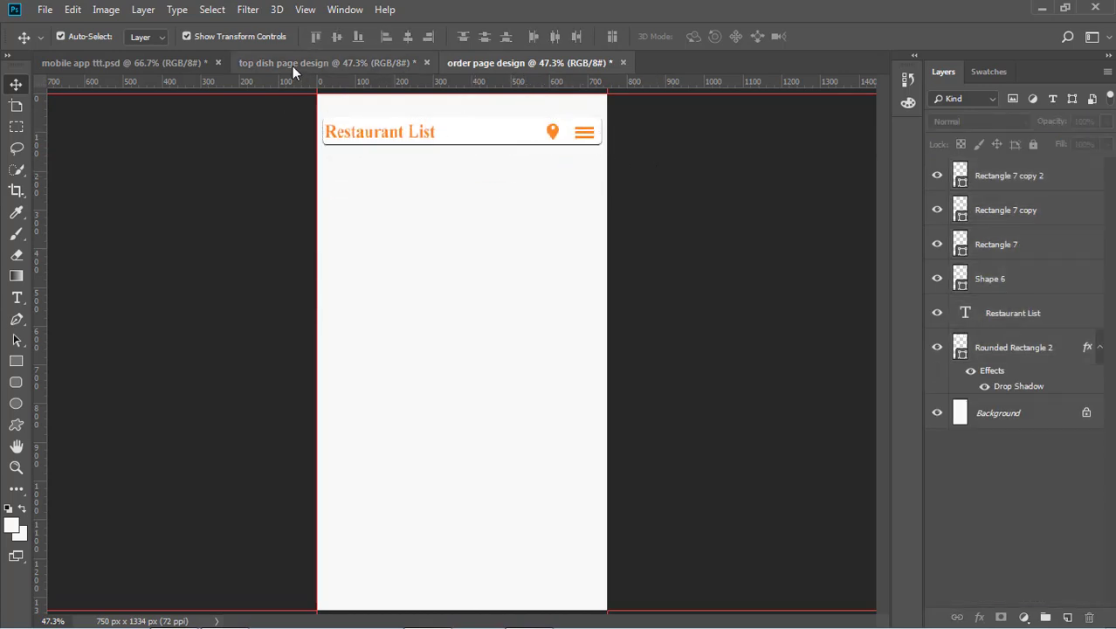
# Duplicate the header's rounded rectangle below the header and stretch it to about 1401% height to form a tall content panel.
pyautogui.click(478, 133)
pyautogui.moveTo(471, 204); pyautogui.dragTo(470, 281)
pyautogui.hotkey('ctrl', 'j')
pyautogui.hotkey('ctrl', 't')
pyautogui.moveTo(462, 234); pyautogui.dragTo(469, 588)
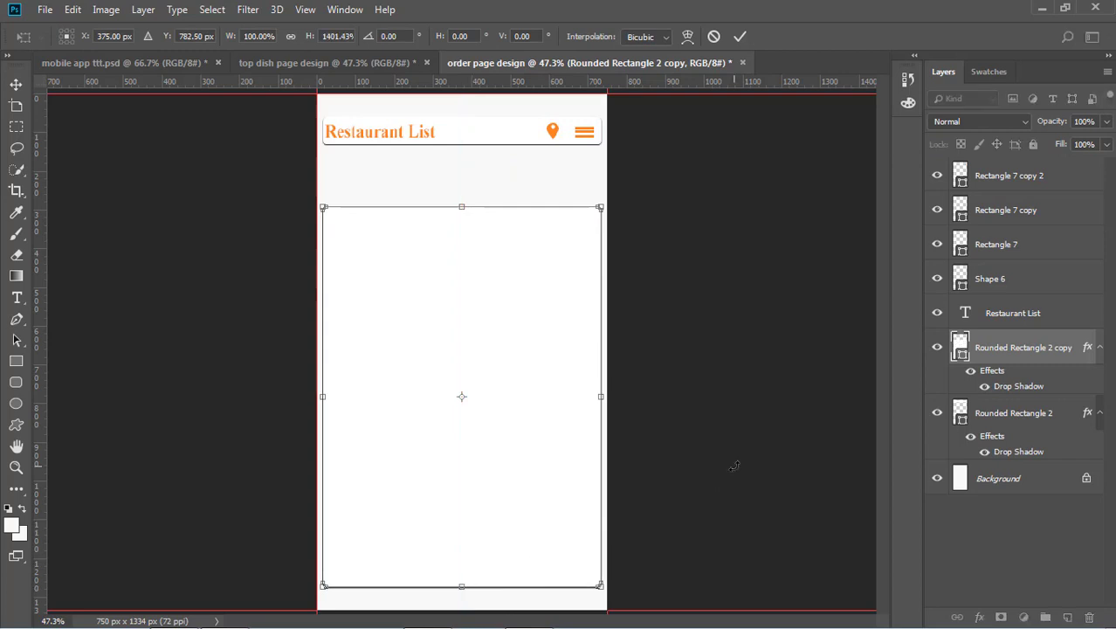
pyautogui.press('Return')
pyautogui.click(735, 465)
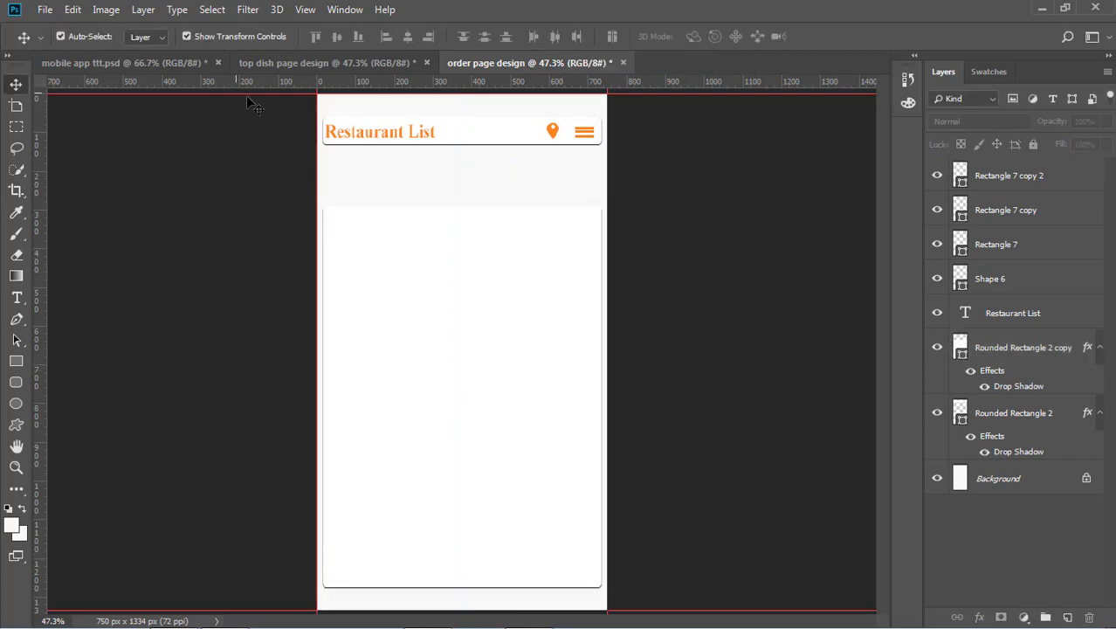
pyautogui.click(262, 62)
pyautogui.click(357, 181)
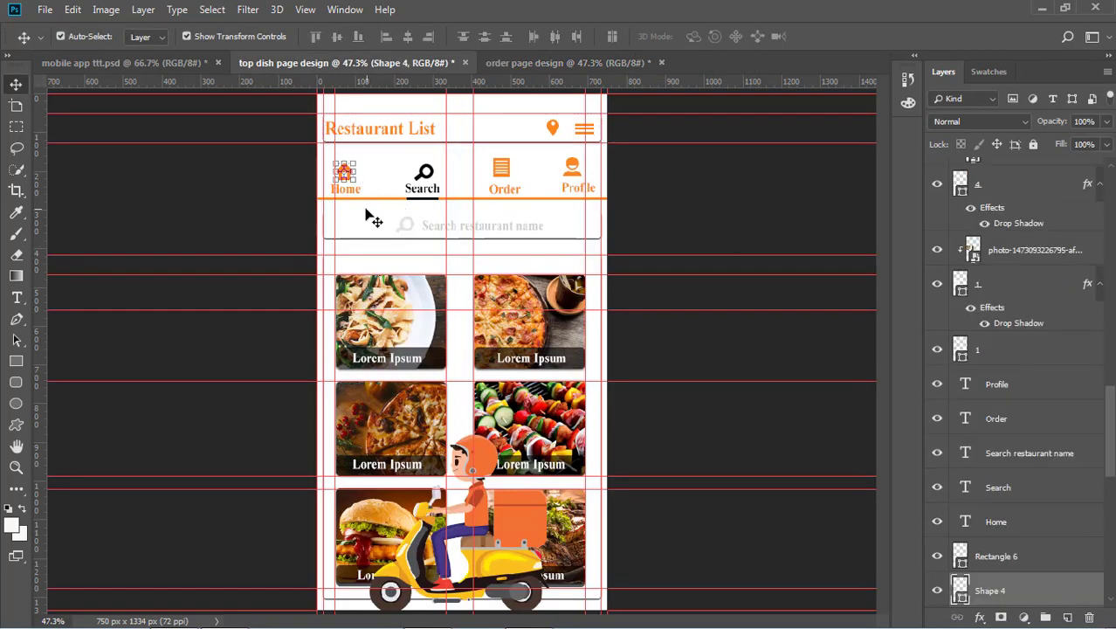
pyautogui.click(577, 176)
pyautogui.keyDown('shift'); pyautogui.click(502, 180); pyautogui.keyUp('shift')
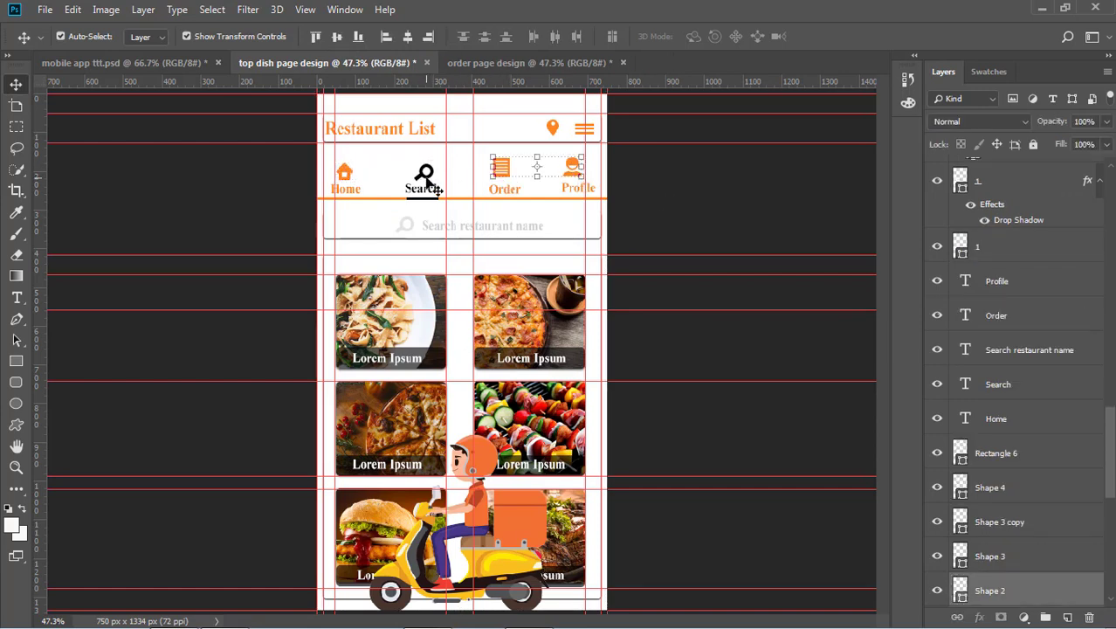
pyautogui.keyDown('shift'); pyautogui.click(353, 173); pyautogui.keyUp('shift')
pyautogui.moveTo(502, 178)
pyautogui.mouseDown()
pyautogui.moveTo(535, 106)
pyautogui.moveTo(499, 67)
pyautogui.moveTo(491, 225)
pyautogui.moveTo(491, 183)
pyautogui.mouseUp()
pyautogui.hotkey('ctrl', 'z')
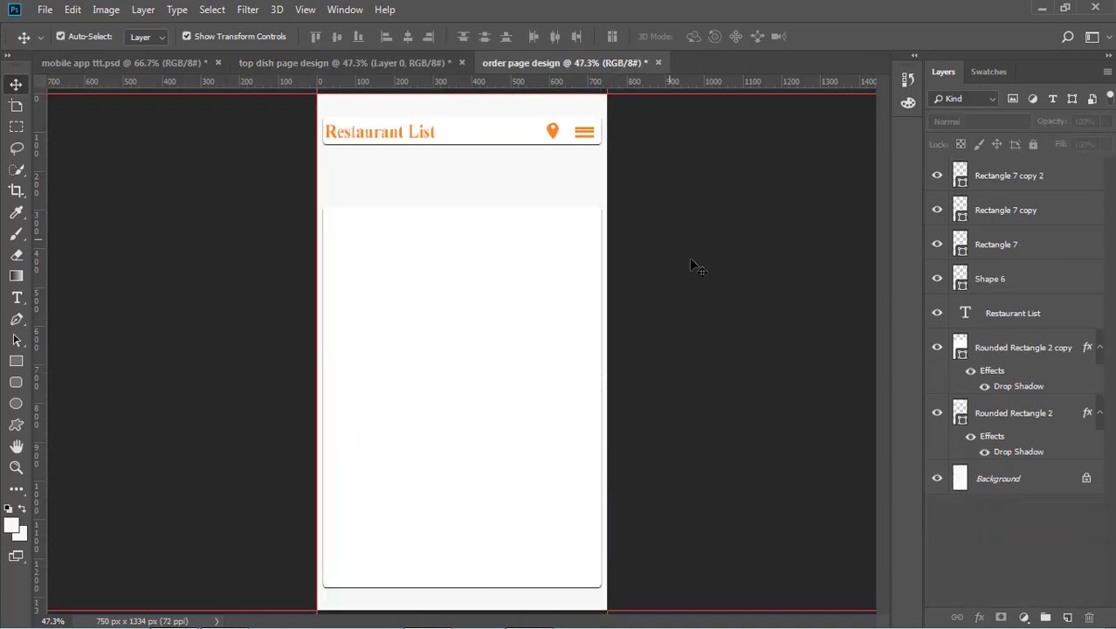
# Copy the home, search, order and profile icons from top dish page design to below the header in order page design.
pyautogui.click(376, 59)
pyautogui.click(506, 173)
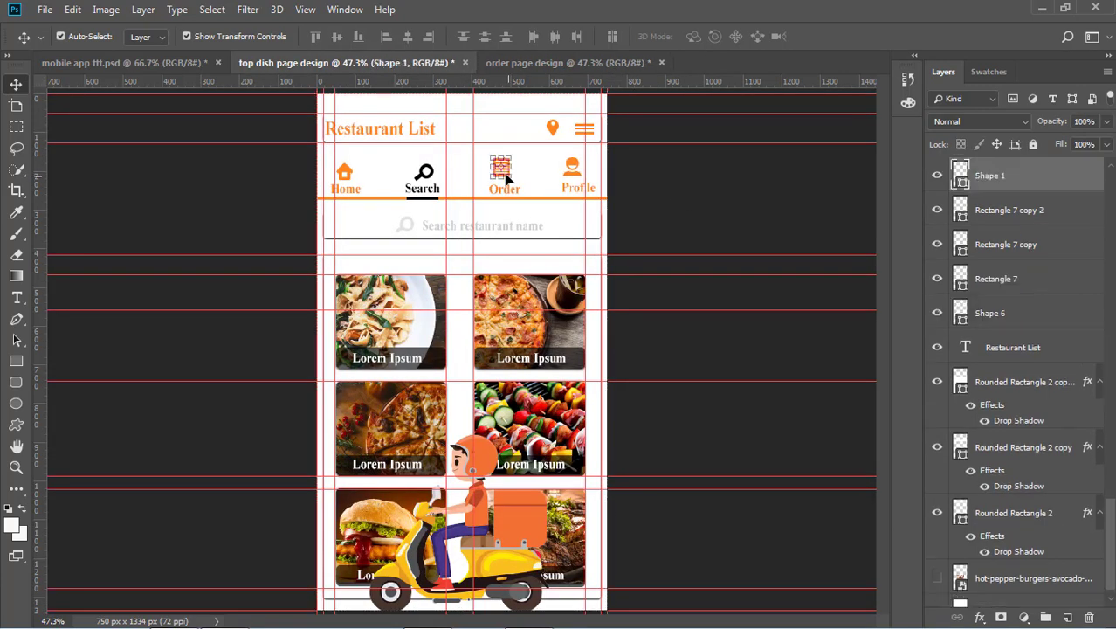
pyautogui.keyDown('shift'); pyautogui.click(576, 179); pyautogui.keyUp('shift')
pyautogui.keyDown('shift'); pyautogui.click(425, 180); pyautogui.keyUp('shift')
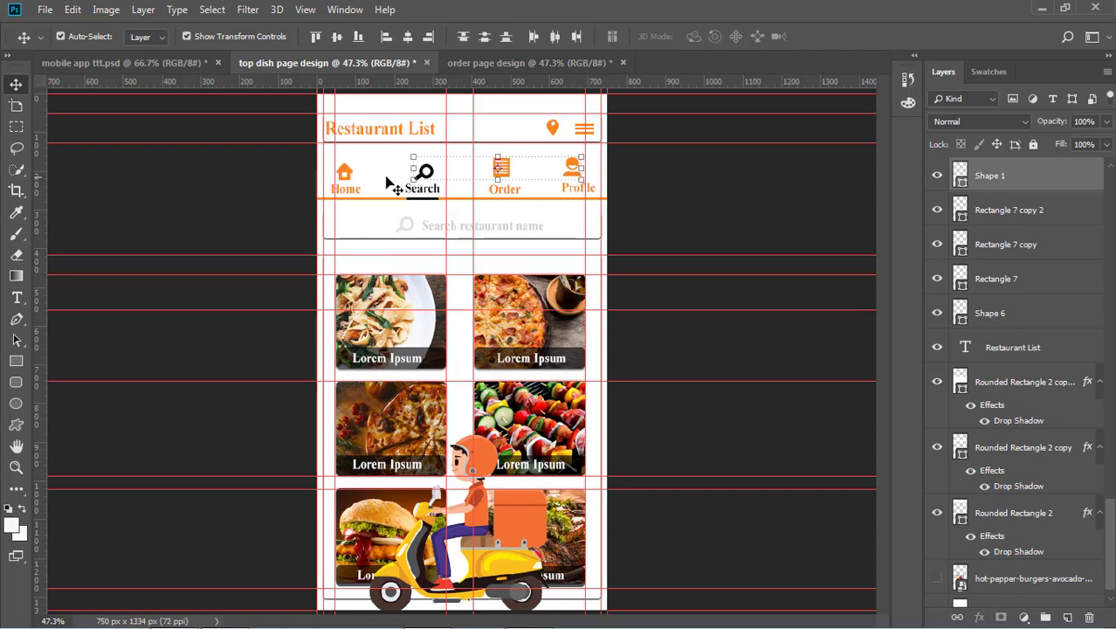
pyautogui.moveTo(354, 179); pyautogui.dragTo(505, 178)
# Lower the upper edge of the white content panel to leave more room beneath the navigation icons.
pyautogui.click(495, 252)
pyautogui.moveTo(461, 207); pyautogui.dragTo(461, 225)
pyautogui.click(677, 257)
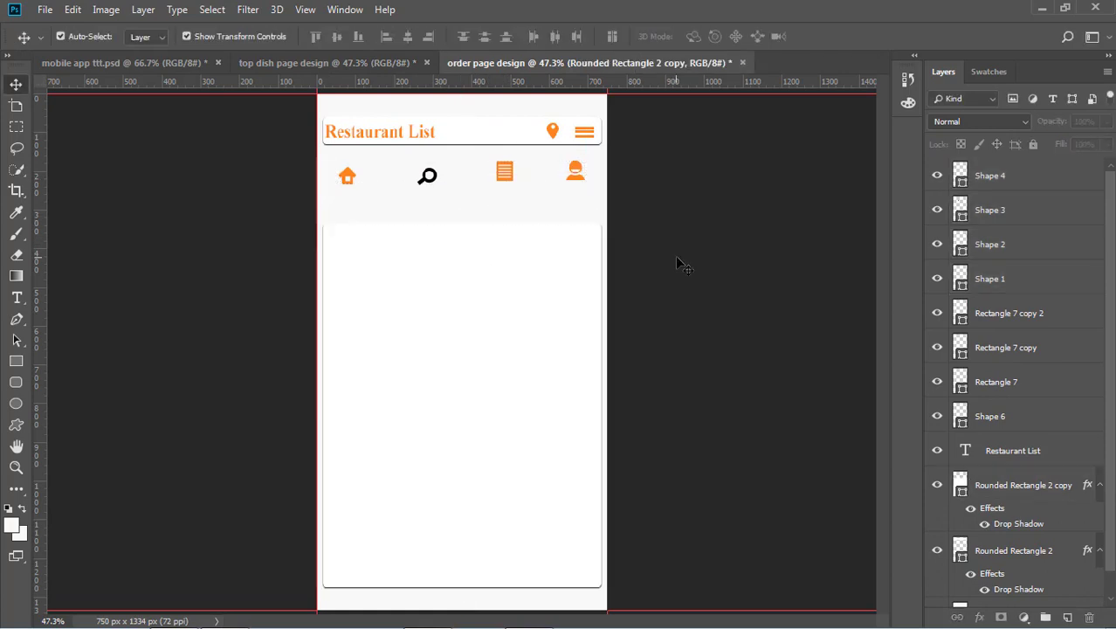
# Add a horizontal guide at the base of the navigation icons and align the profile, order and search icons to it.
pyautogui.moveTo(502, 89); pyautogui.dragTo(500, 184)
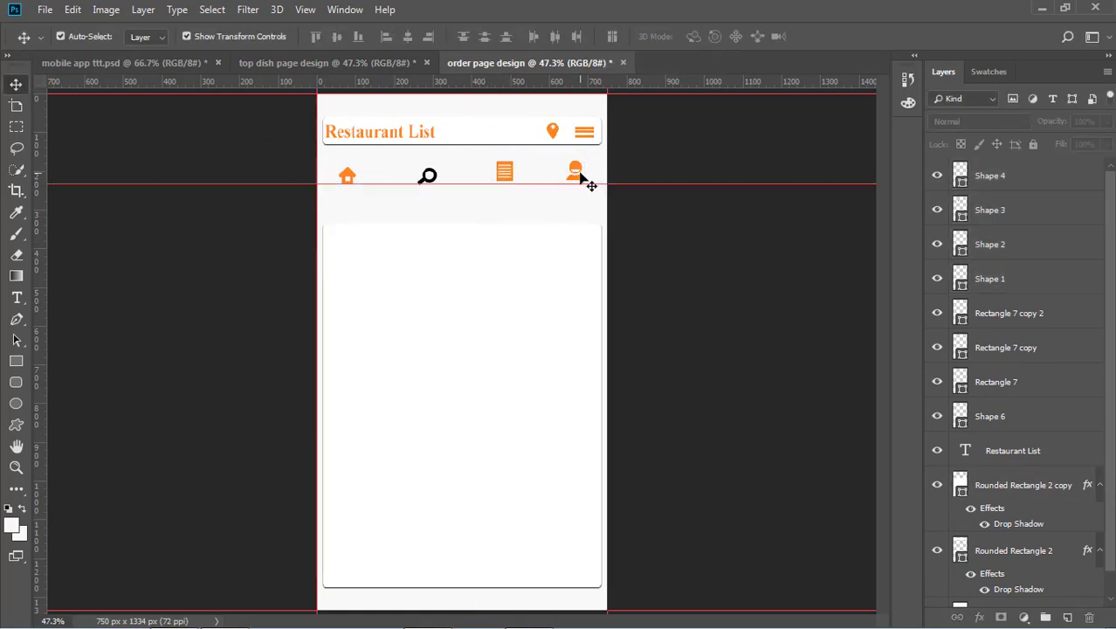
pyautogui.click(578, 183)
pyautogui.click(559, 182)
pyautogui.click(505, 175)
pyautogui.click(744, 164)
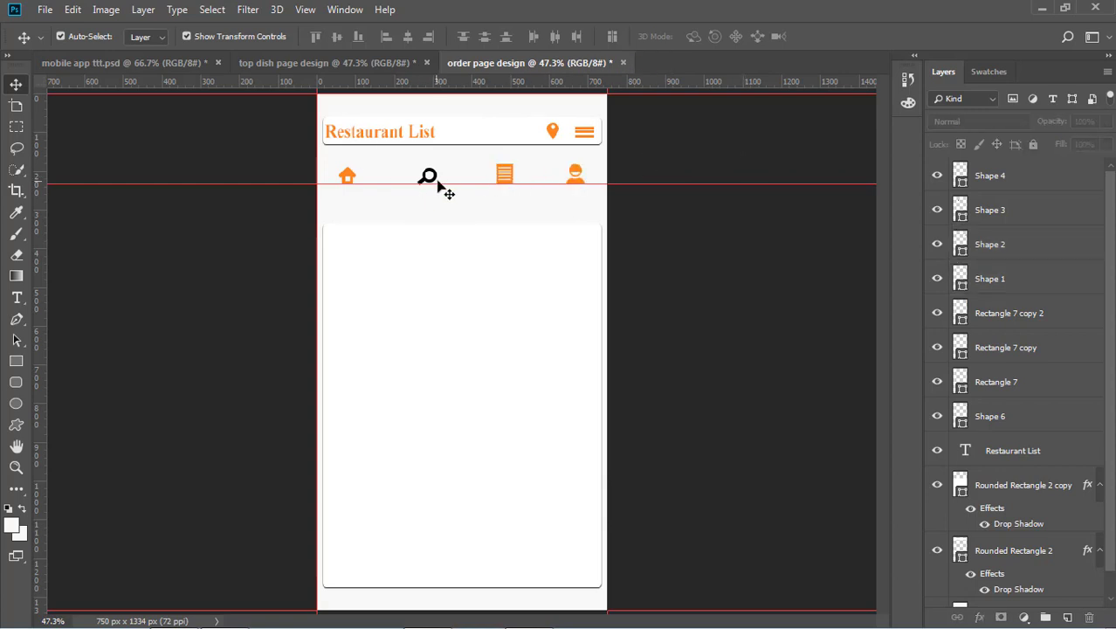
pyautogui.click(429, 179)
pyautogui.click(723, 160)
# Recolor the search icon to orange ff8520, sampled from the home icon.
pyautogui.click(429, 179)
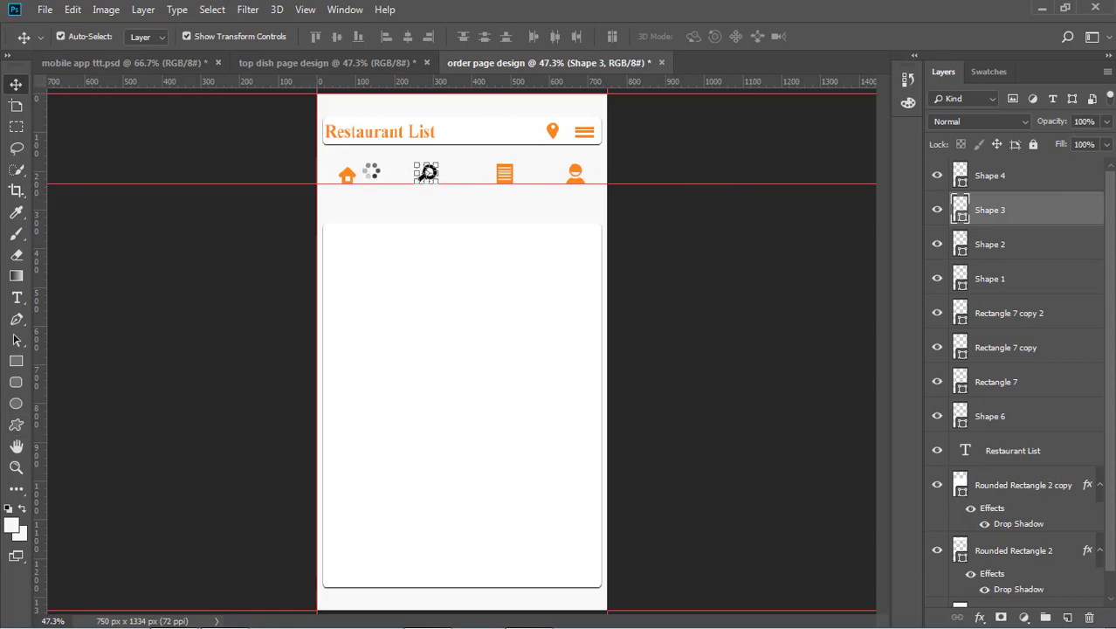
pyautogui.click(347, 174)
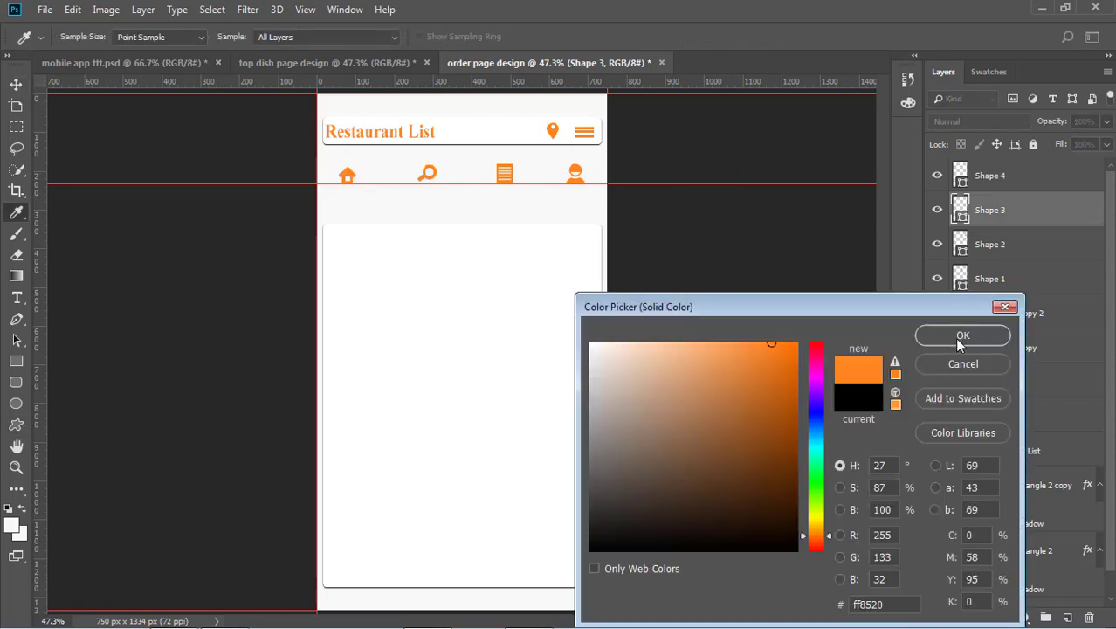
pyautogui.click(961, 343)
pyautogui.press('v')
pyautogui.click(677, 273)
# Set the order icon's fill color to black (000000).
pyautogui.click(504, 179)
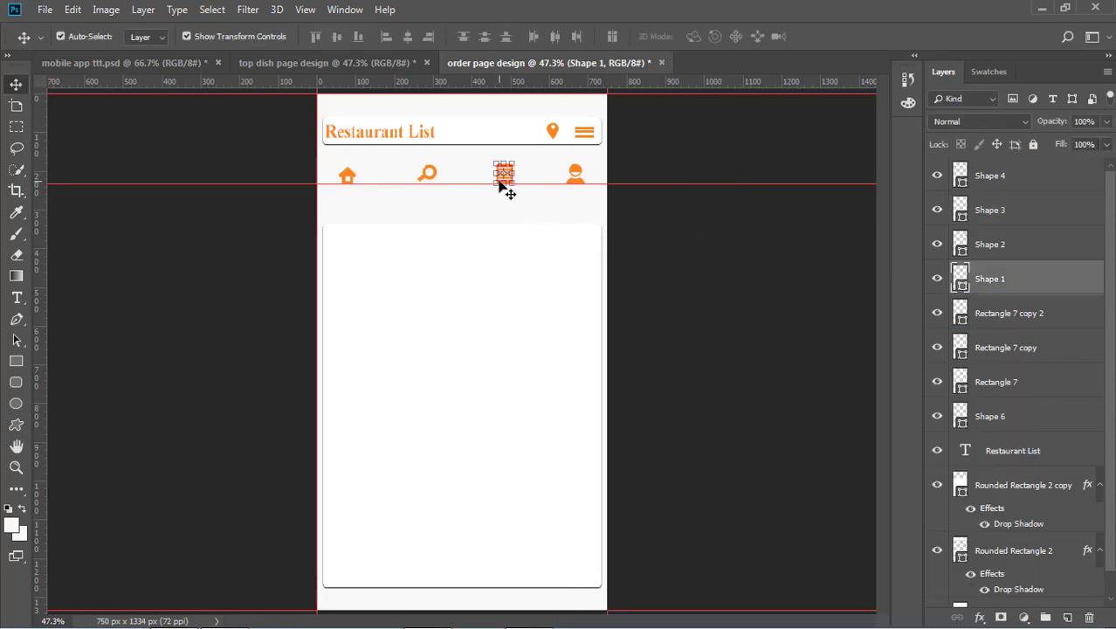
pyautogui.doubleClick(960, 273)
pyautogui.write('000000')
pyautogui.click(968, 336)
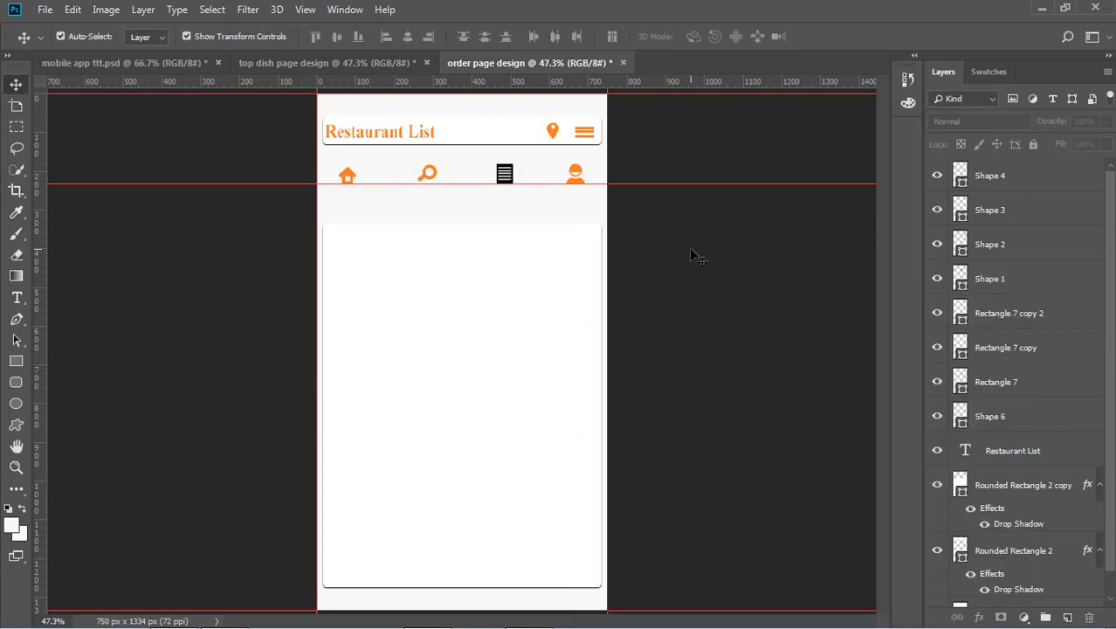
# Copy the Home, Search, Order and Profile text labels from top dish page design into order page design.
pyautogui.click(303, 63)
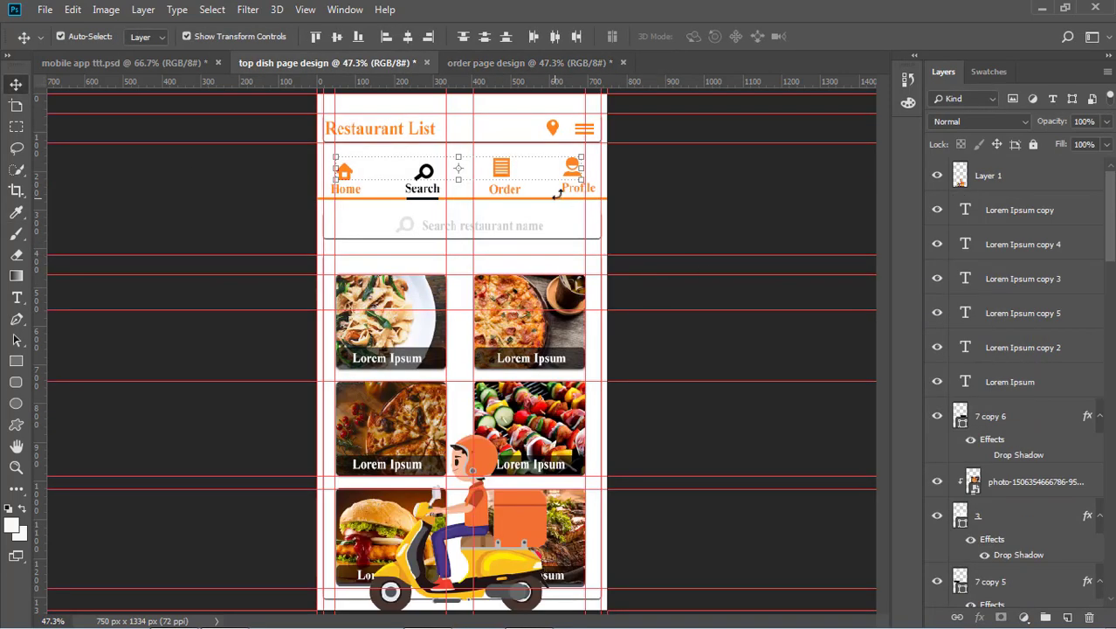
pyautogui.click(354, 194)
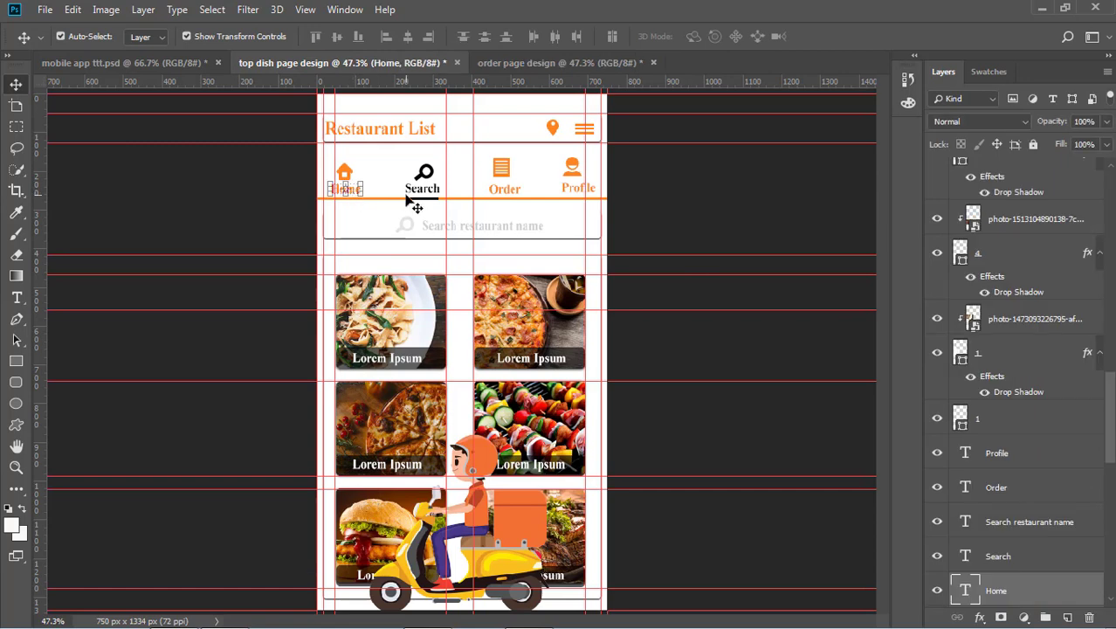
pyautogui.keyDown('shift'); pyautogui.click(417, 194); pyautogui.keyUp('shift')
pyautogui.keyDown('shift'); pyautogui.click(504, 195); pyautogui.keyUp('shift')
pyautogui.keyDown('shift'); pyautogui.click(586, 188); pyautogui.keyUp('shift')
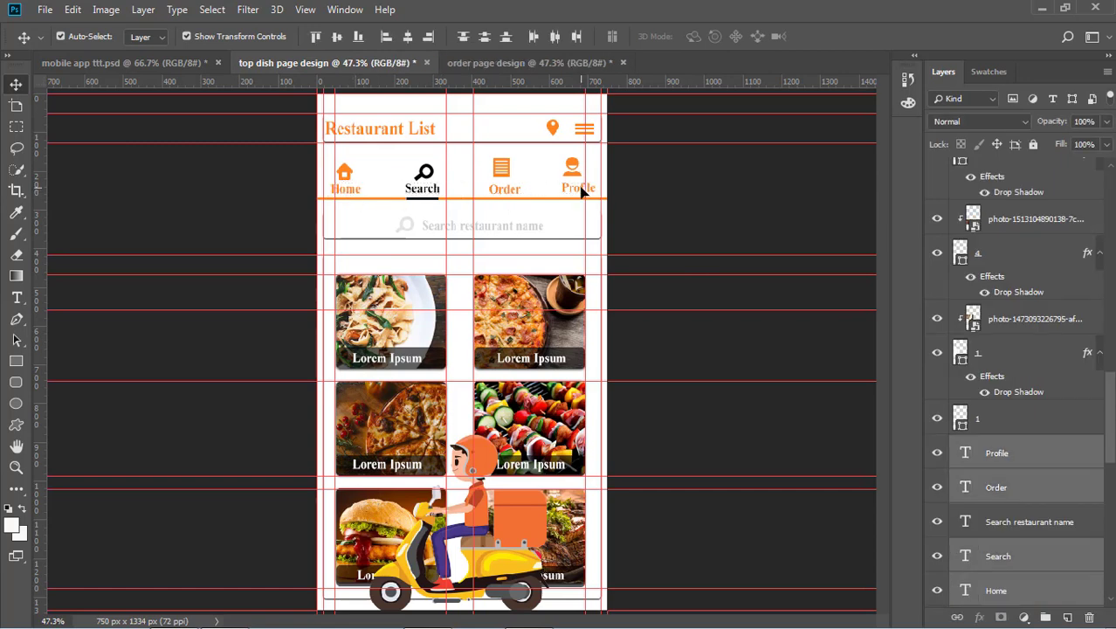
pyautogui.moveTo(578, 186)
pyautogui.mouseDown()
pyautogui.moveTo(581, 81)
pyautogui.moveTo(573, 206)
pyautogui.mouseUp()
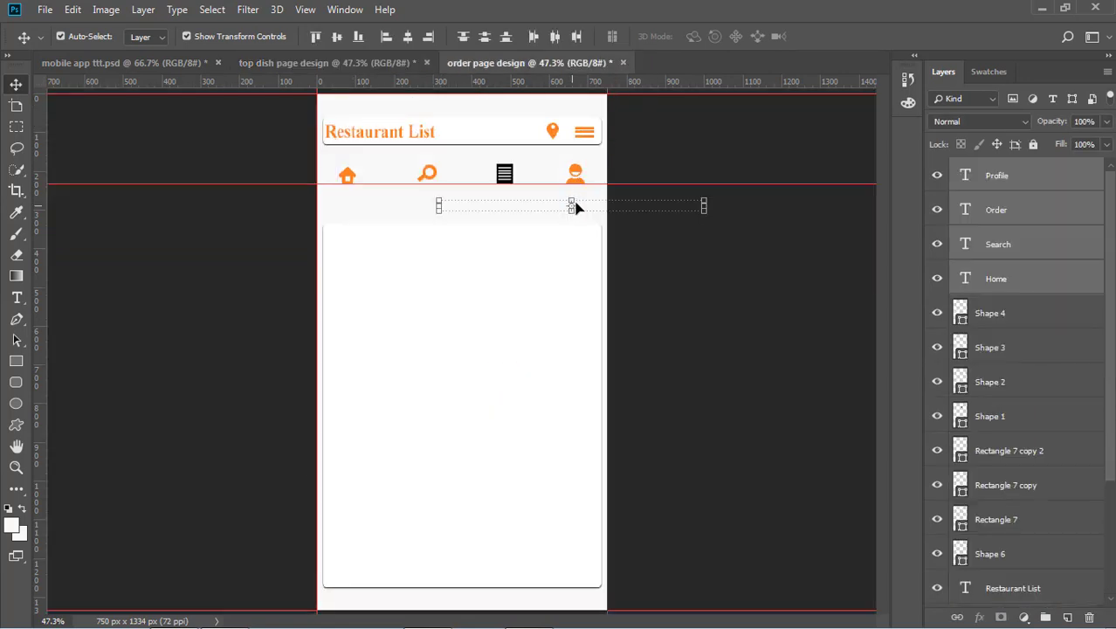
# Nudge the four navigation labels together until they sit directly beneath their matching icons.
pyautogui.hotkey('shift', 'Left')
pyautogui.hotkey('shift', 'Left')
pyautogui.hotkey('shift', 'Left')
pyautogui.hotkey('shift', 'Left')
pyautogui.hotkey('shift', 'Left')
pyautogui.hotkey('shift', 'Left')
pyautogui.hotkey('shift', 'Left')
pyautogui.hotkey('shift', 'Left')
pyautogui.hotkey('shift', 'Left')
pyautogui.hotkey('shift', 'Left')
pyautogui.hotkey('shift', 'Left')
pyautogui.hotkey('shift', 'Left')
pyautogui.hotkey('shift', 'Left')
pyautogui.hotkey('shift', 'Left')
pyautogui.hotkey('shift', 'Left')
pyautogui.hotkey('shift', 'Left')
pyautogui.hotkey('shift', 'Left')
pyautogui.hotkey('shift', 'Left')
pyautogui.hotkey('shift', 'Left')
pyautogui.hotkey('shift', 'Left')
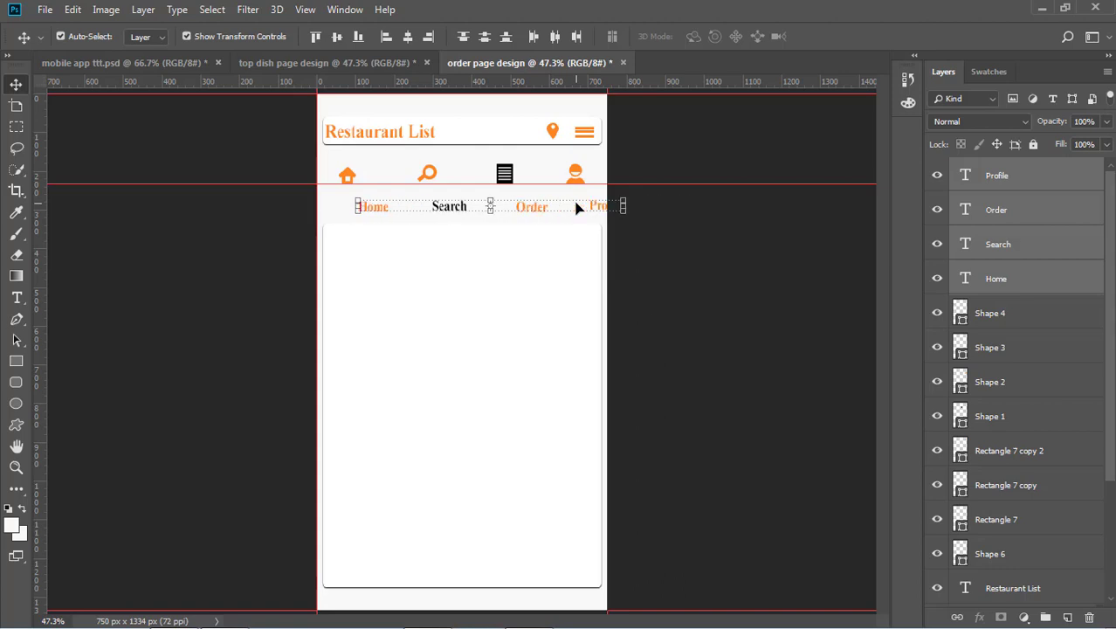
pyautogui.hotkey('shift', 'Left')
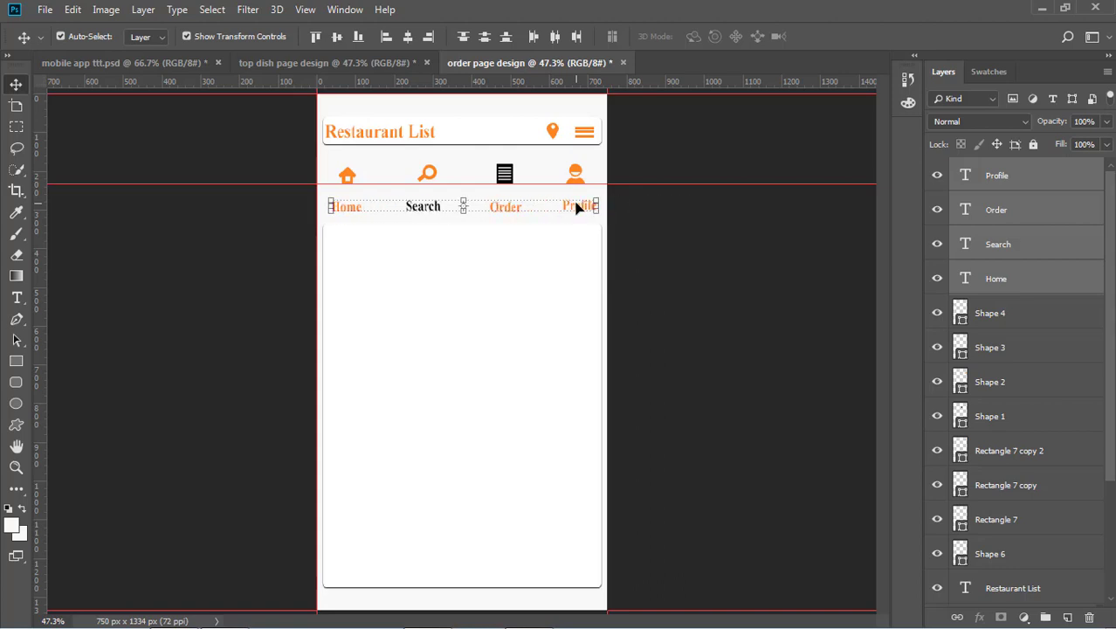
pyautogui.press('shift')
pyautogui.press('shift')
pyautogui.press('shift')
pyautogui.press('shift')
pyautogui.press('shift')
pyautogui.click(434, 230)
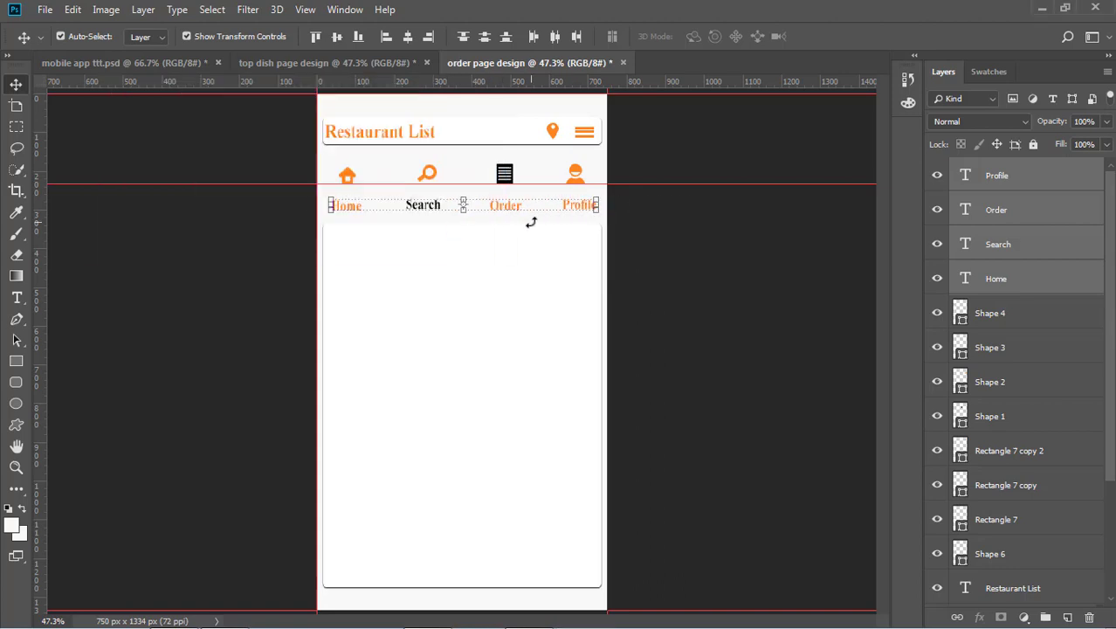
pyautogui.hotkey('shift', 'Up')
pyautogui.hotkey('shift', 'Up')
pyautogui.hotkey('shift', 'Up')
pyautogui.press('Down')
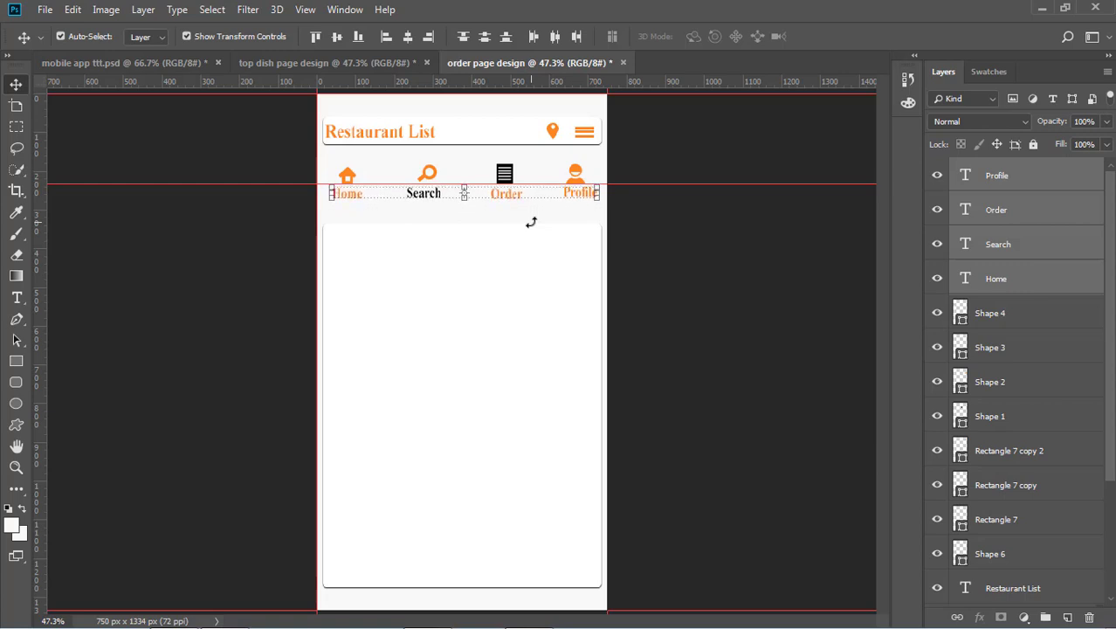
pyautogui.press('Up')
pyautogui.press('Up')
pyautogui.click(692, 236)
# Change the Search label's text color to the orange sampled from the profile icon.
pyautogui.click(433, 194)
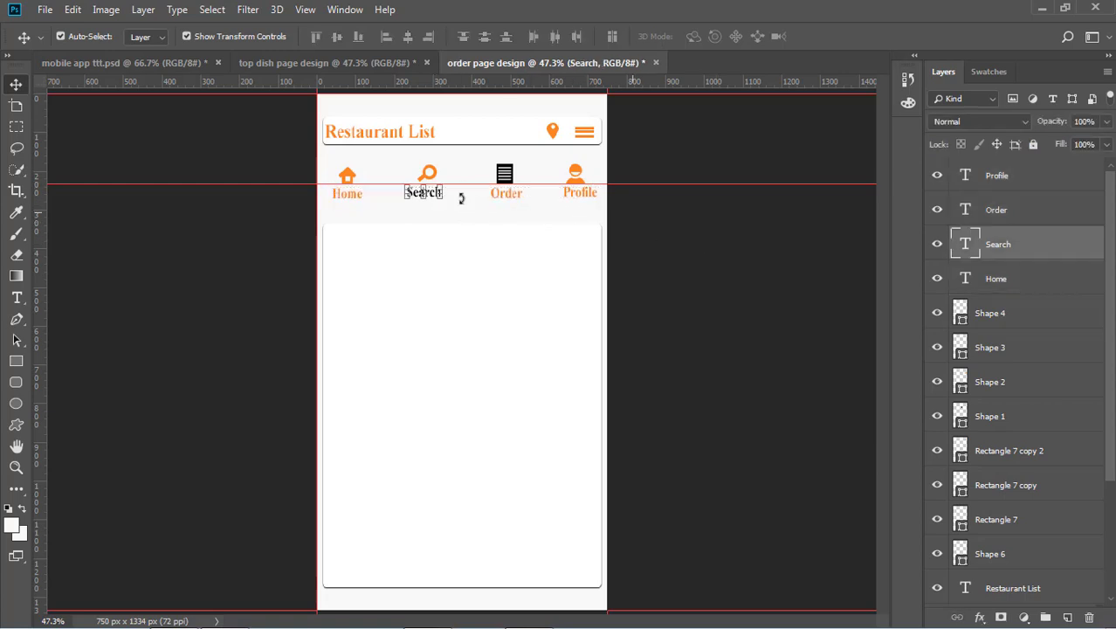
pyautogui.click(26, 297)
pyautogui.click(625, 39)
pyautogui.click(577, 175)
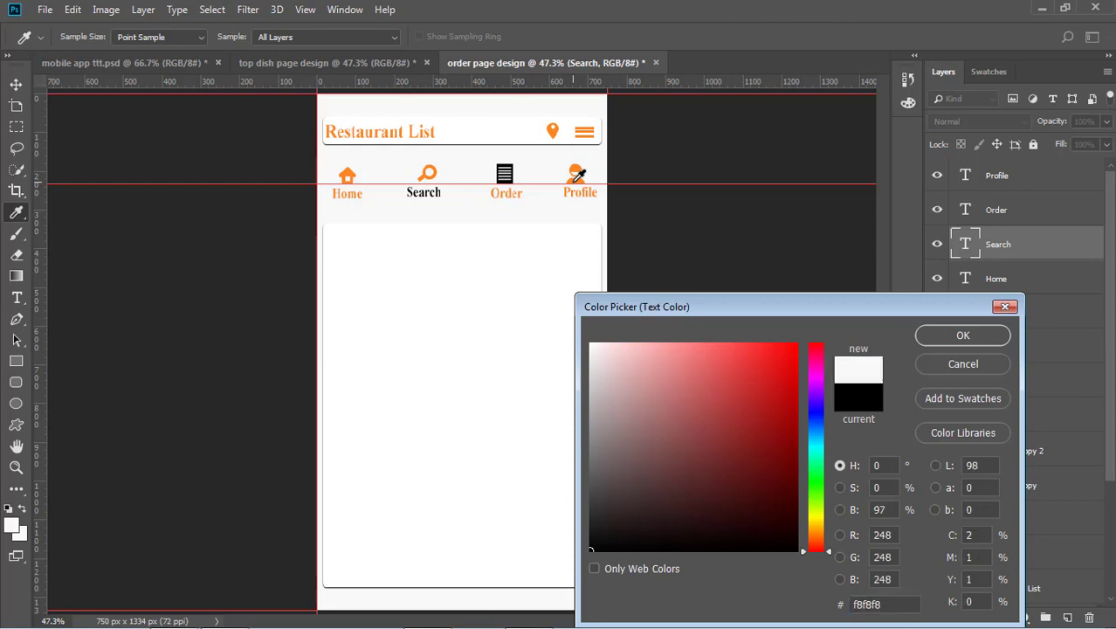
pyautogui.click(952, 336)
# Set the Order label's text color to black (000000).
pyautogui.click(499, 196)
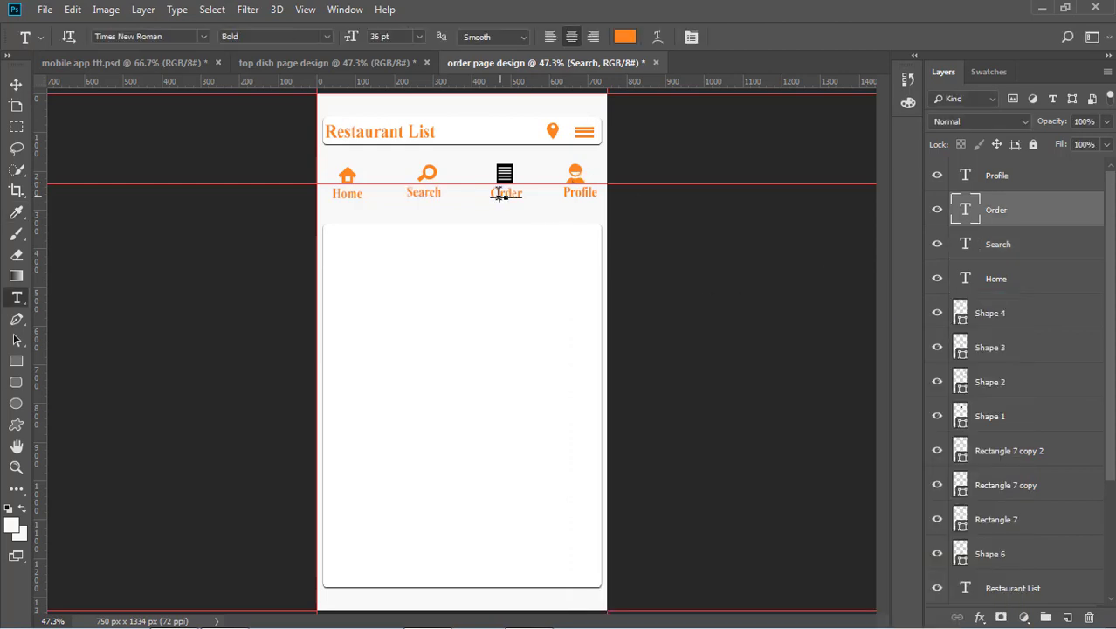
pyautogui.click(625, 35)
pyautogui.write('000000')
pyautogui.click(928, 330)
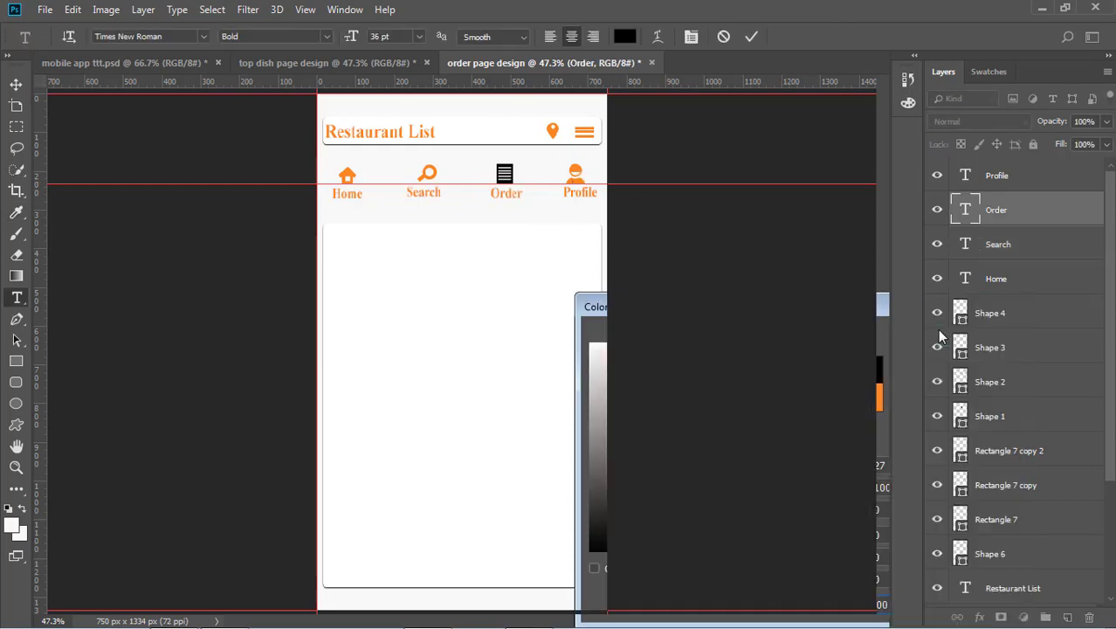
pyautogui.click(497, 178)
# Copy the orange divider line from top dish page design to below the navigation labels in order page design.
pyautogui.click(315, 63)
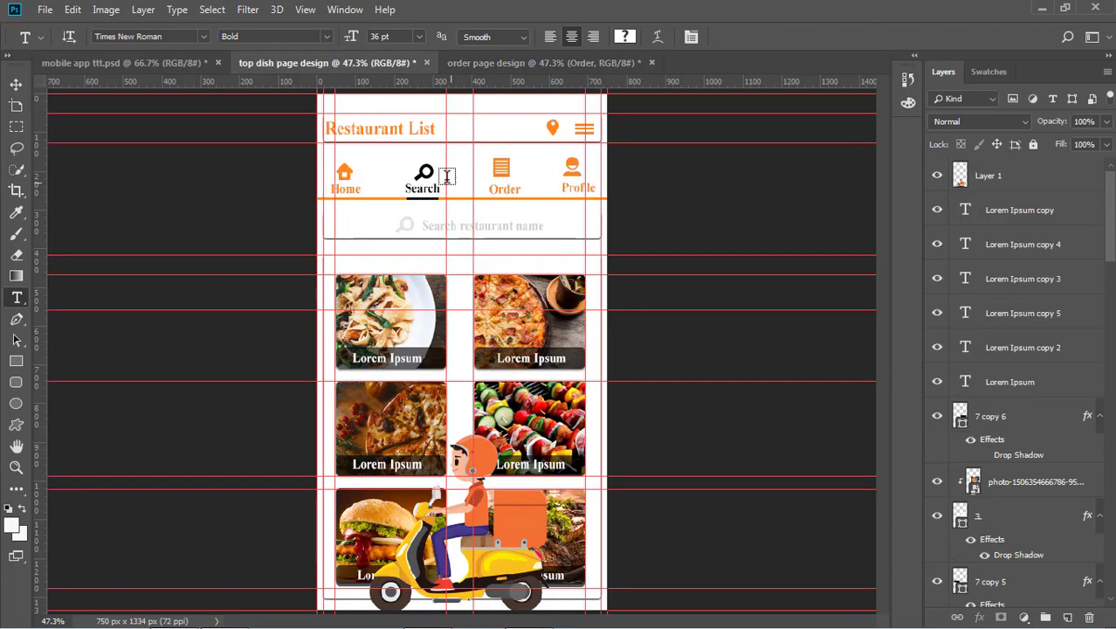
pyautogui.click(16, 84)
pyautogui.moveTo(467, 199)
pyautogui.mouseDown()
pyautogui.moveTo(479, 75)
pyautogui.moveTo(481, 207)
pyautogui.mouseUp()
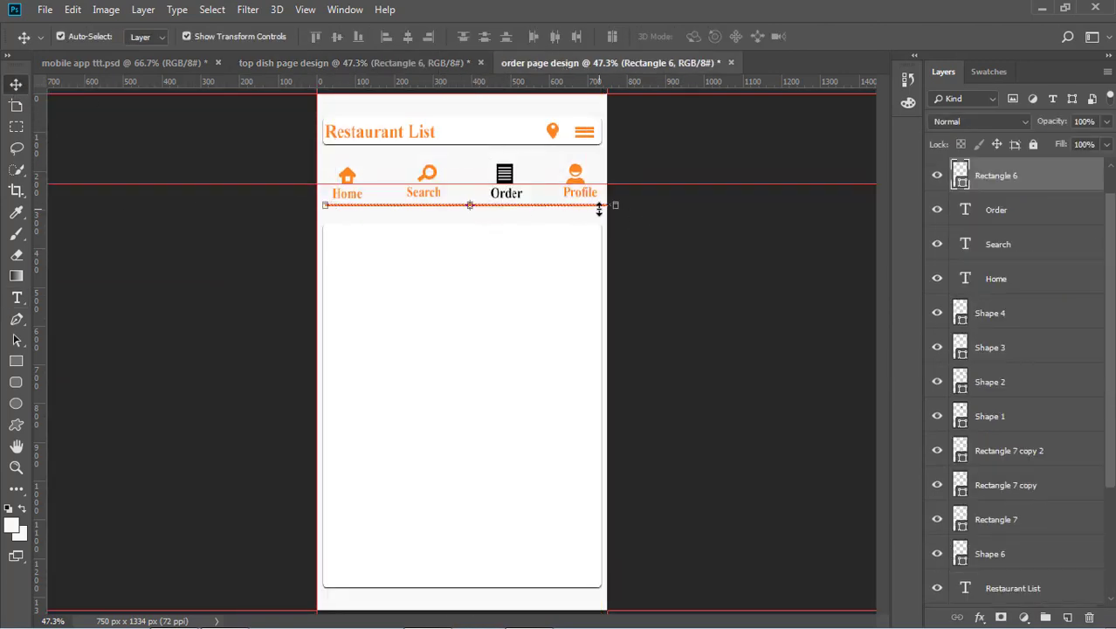
# Nudge the orange divider line up close beneath the labels and span it across the full page width.
pyautogui.press('Up')
pyautogui.press('Up')
pyautogui.press('Up')
pyautogui.press('Up')
pyautogui.press('Up')
pyautogui.press('Up')
pyautogui.press('Up')
pyautogui.press('Up')
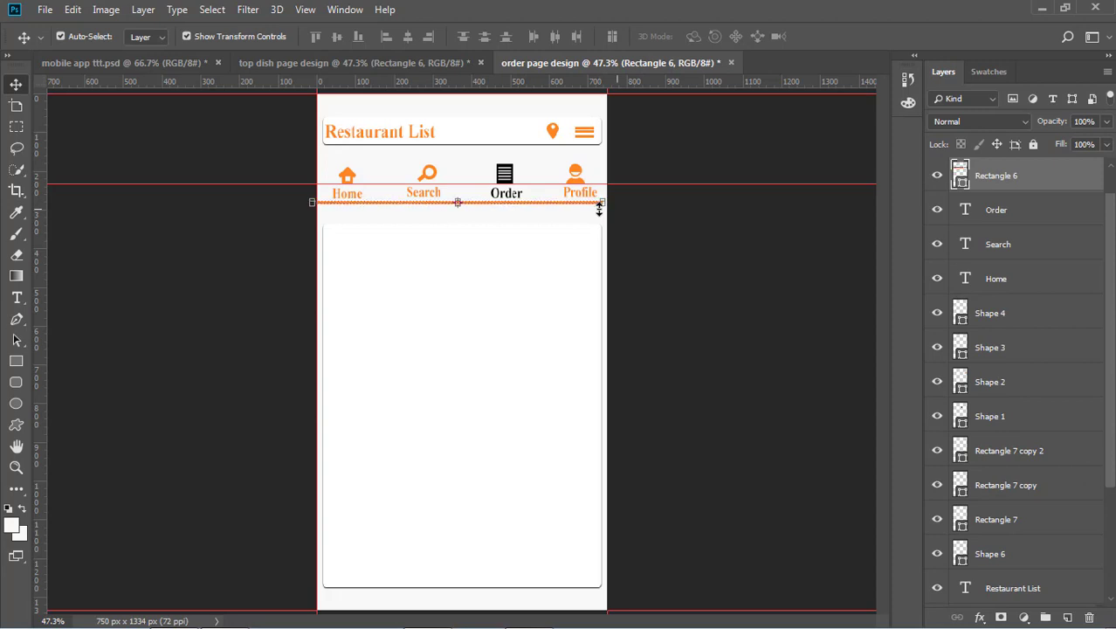
pyautogui.click(684, 269)
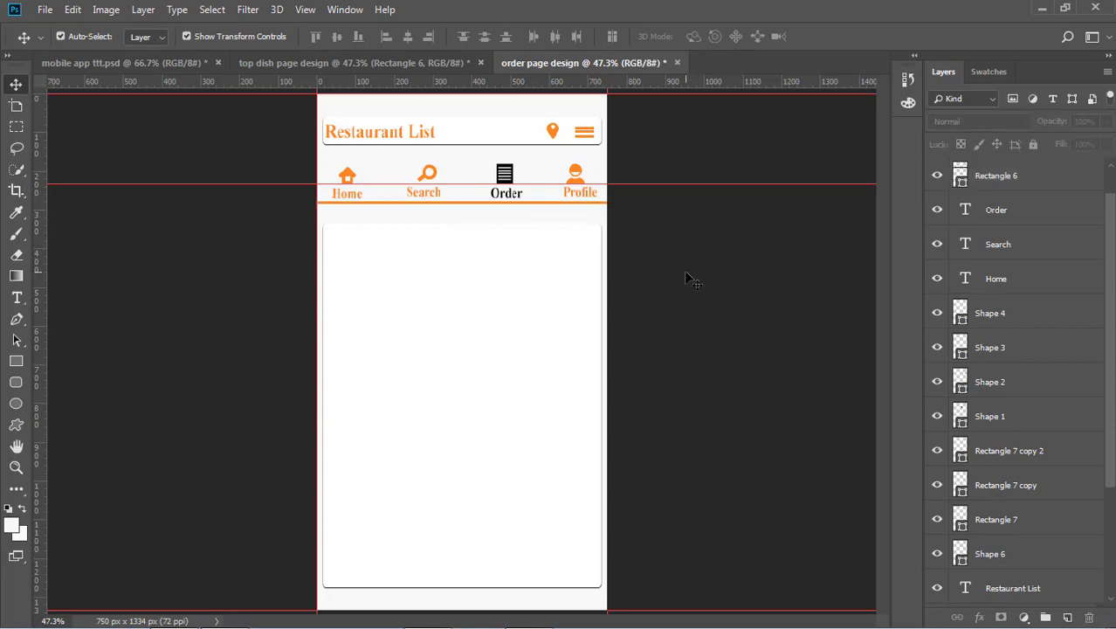
# Copy the short black active-tab line from top dish page design and place it beneath the Order label in order page design.
pyautogui.click(372, 61)
pyautogui.moveTo(427, 199); pyautogui.dragTo(503, 201)
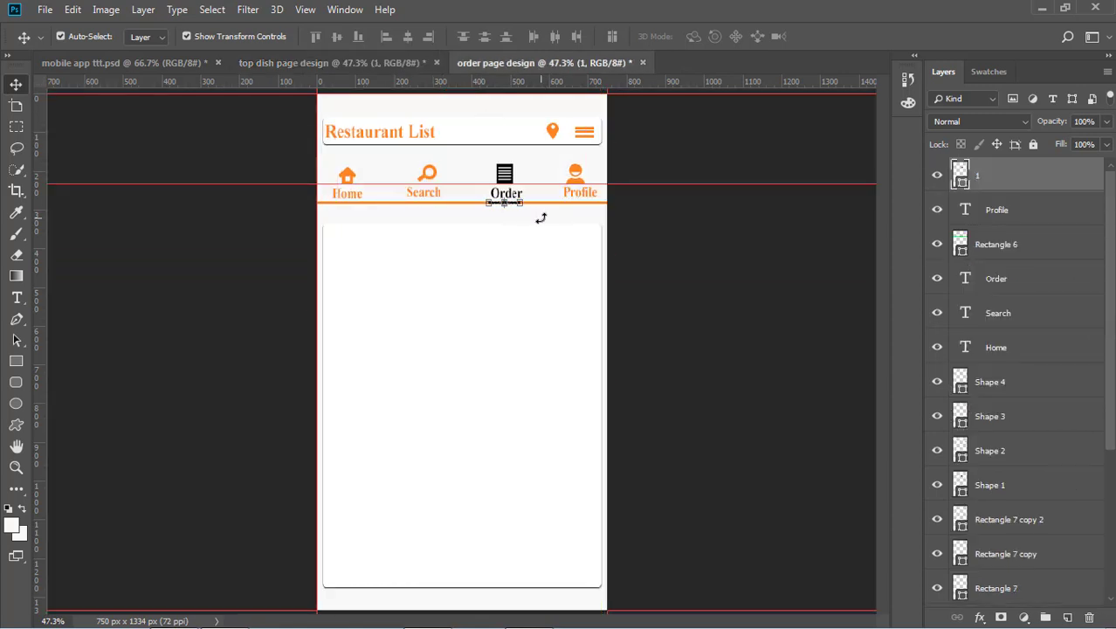
# Replace the header title "Restaurant List" with "ORDER".
pyautogui.click(730, 262)
pyautogui.click(393, 132)
pyautogui.click(16, 297)
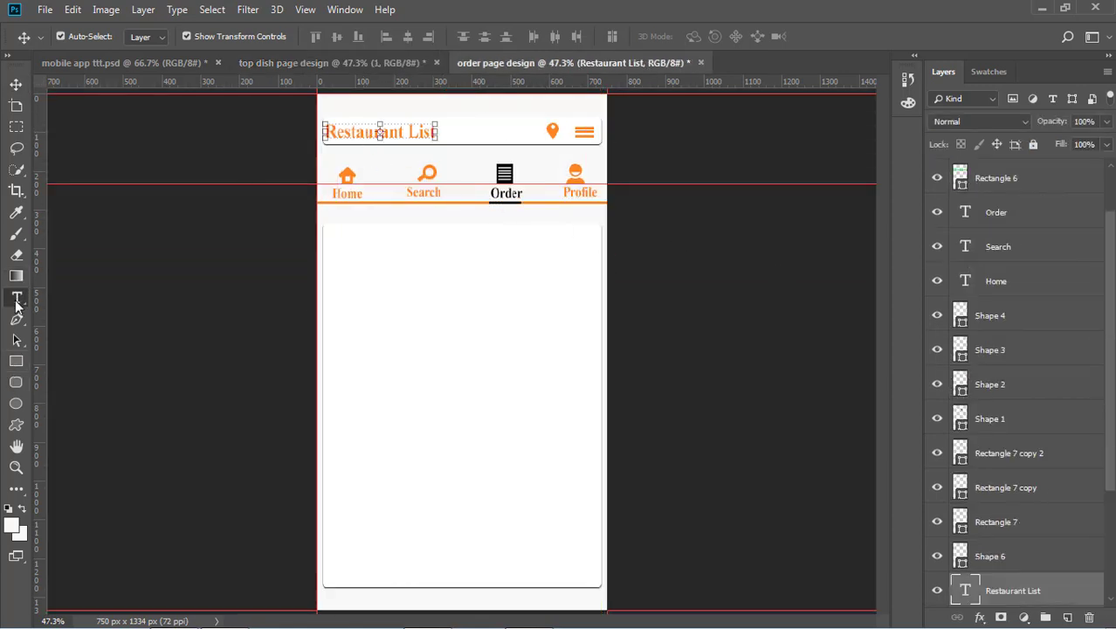
pyautogui.moveTo(435, 132); pyautogui.dragTo(296, 130)
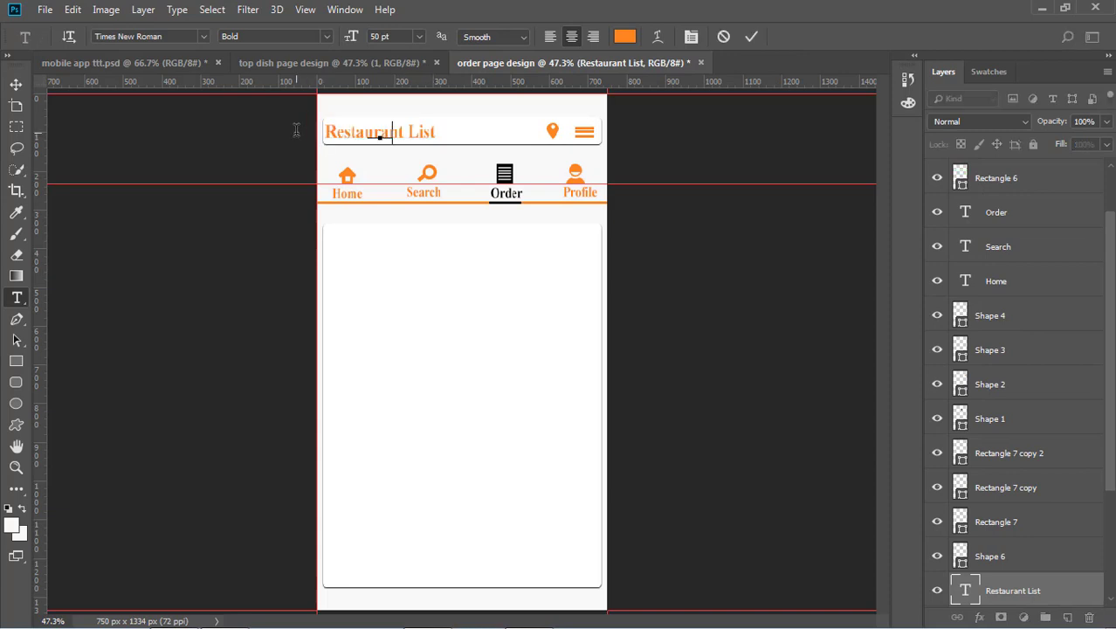
pyautogui.write('ORDER')
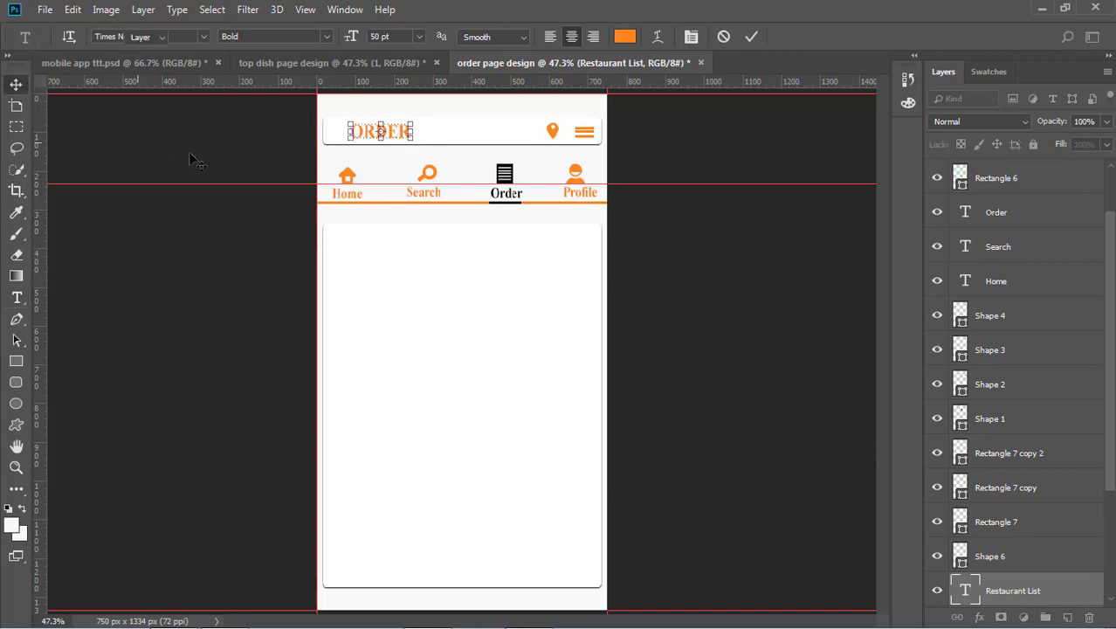
pyautogui.hotkey('ctrl', 'Return')
# Shorten the large white panel from its upper edge to 94.56% height, leaving a gap beneath the navigation bar.
pyautogui.click(437, 239)
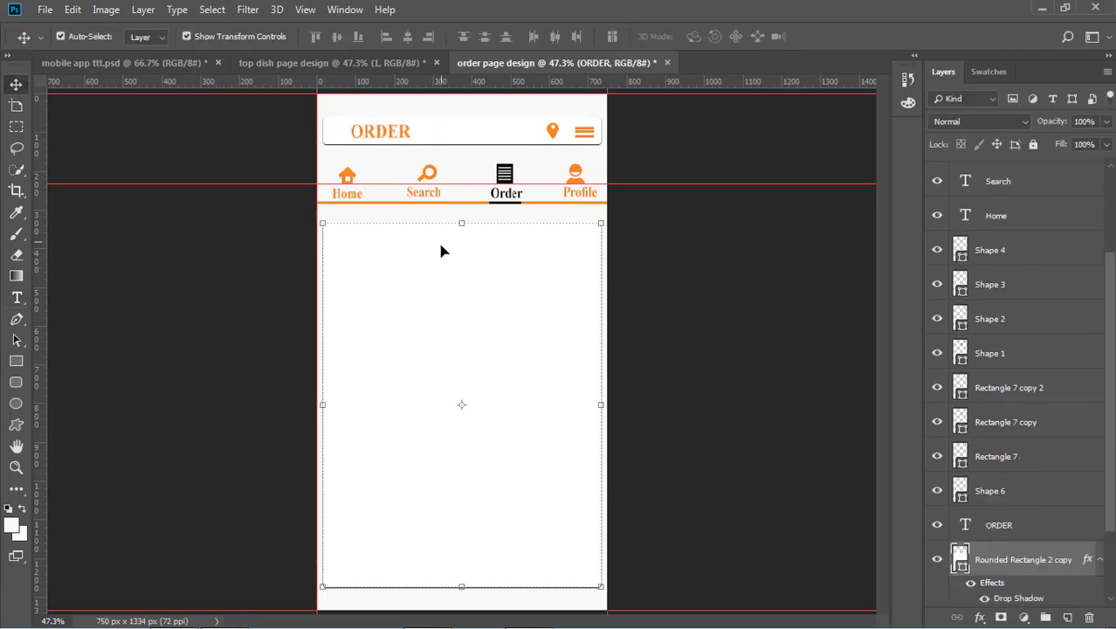
pyautogui.moveTo(461, 226); pyautogui.dragTo(461, 245)
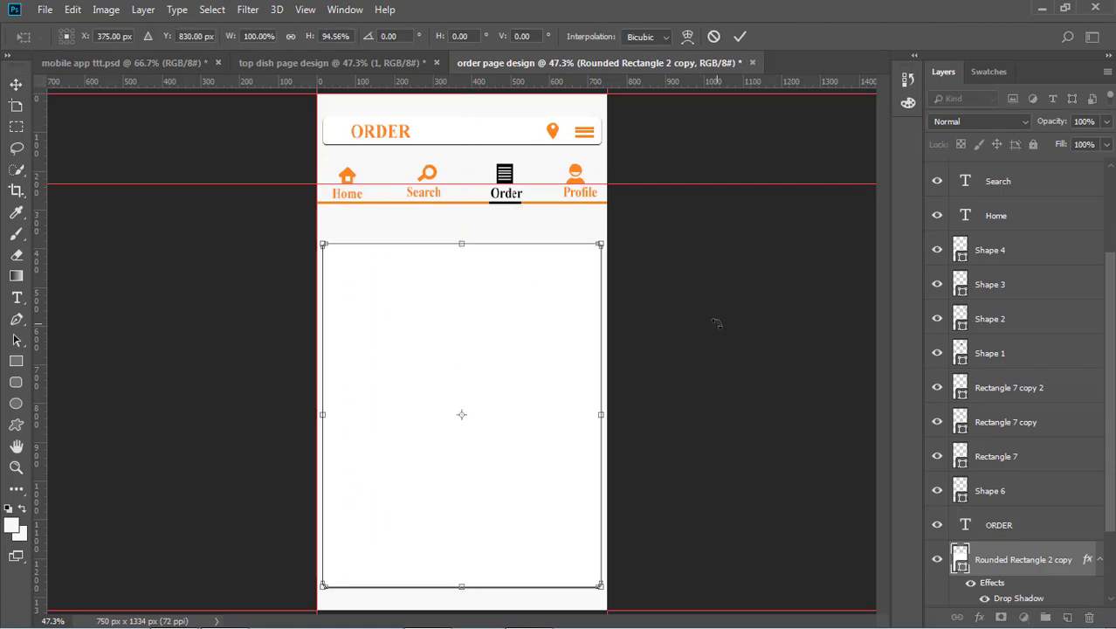
pyautogui.press('Return')
pyautogui.click(715, 322)
# Add the heading "YOUR ORDERS" in the gap below the orange divider and shift it fully inside the page's left edge.
pyautogui.click(17, 298)
pyautogui.click(348, 225)
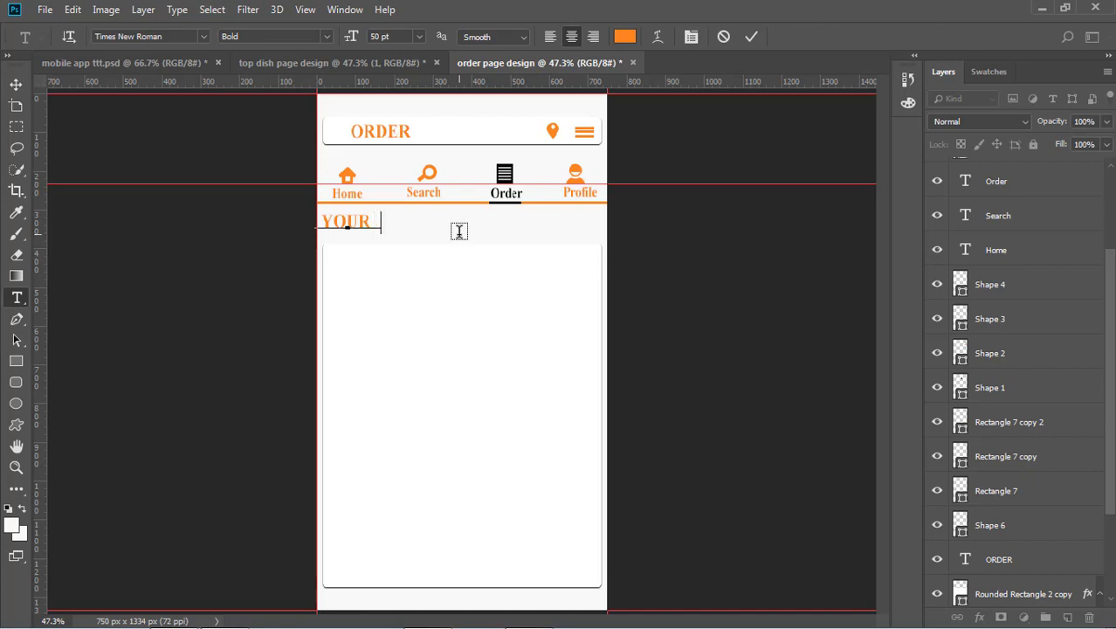
pyautogui.write('YOUR ORDERS')
pyautogui.click(16, 84)
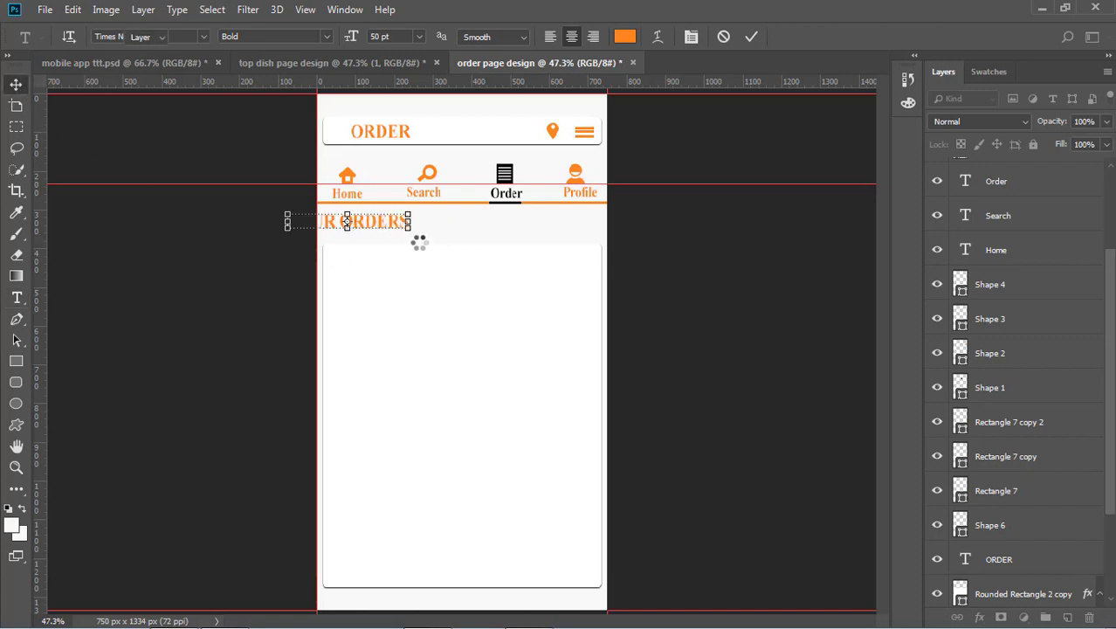
pyautogui.click(294, 63)
pyautogui.click(471, 62)
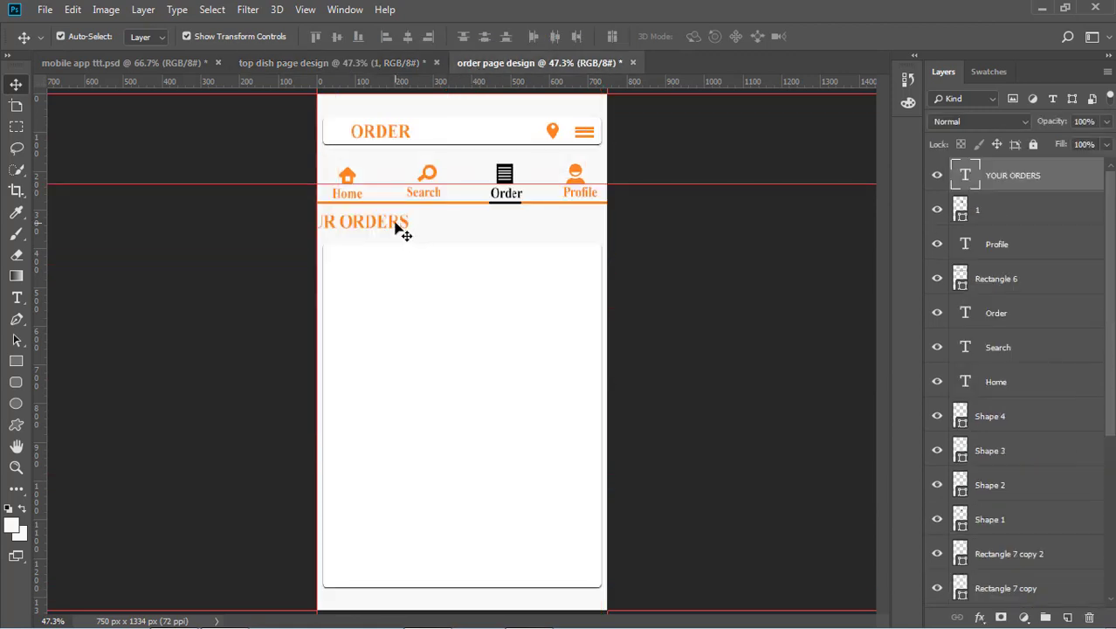
pyautogui.moveTo(400, 231); pyautogui.dragTo(439, 226)
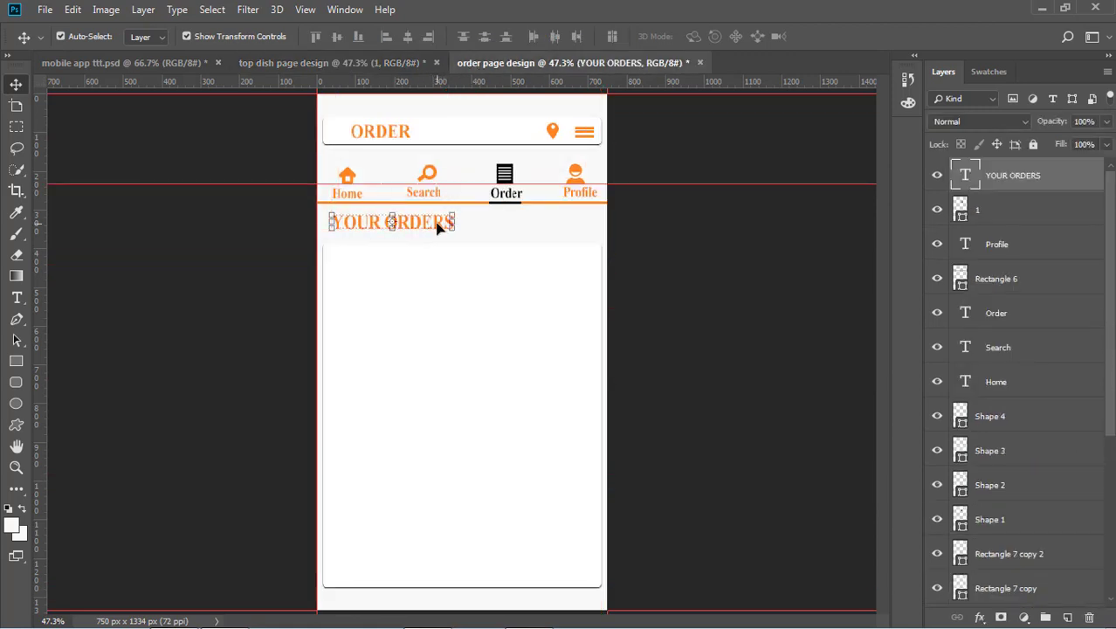
# Set the YOUR ORDERS heading to 36 pt and line up its left edge with the Home label.
pyautogui.click(407, 143)
pyautogui.click(17, 297)
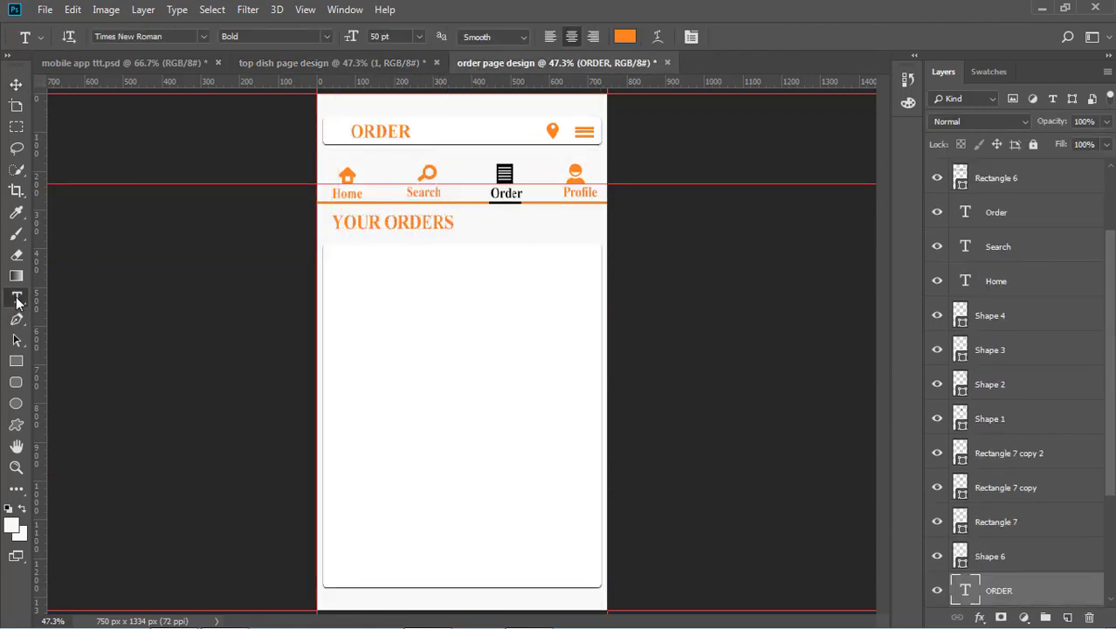
pyautogui.click(17, 85)
pyautogui.click(382, 230)
pyautogui.press('t')
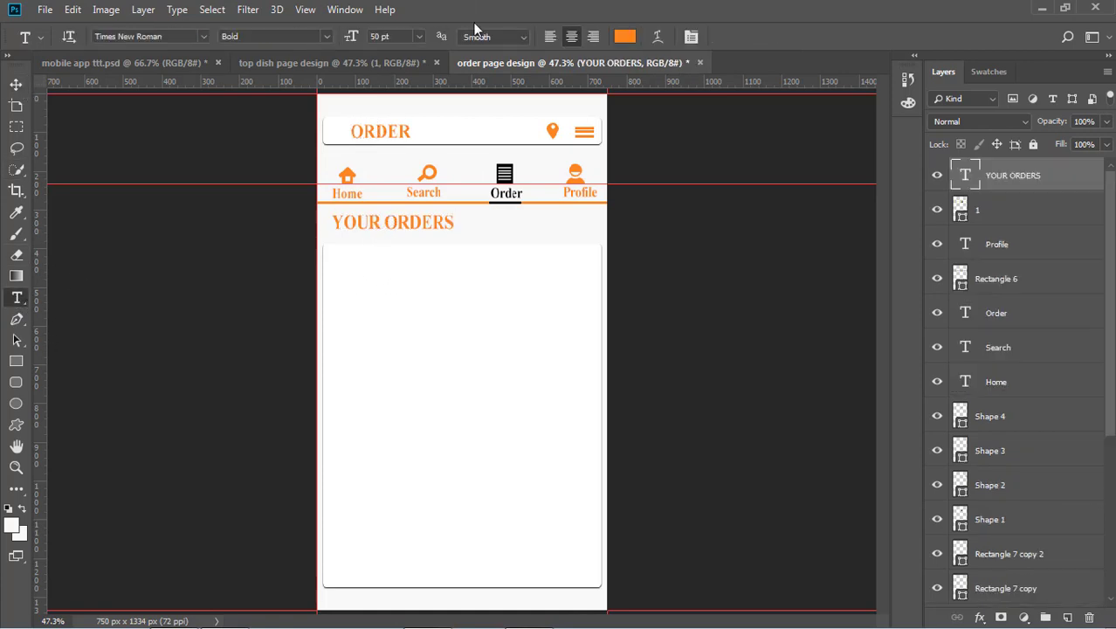
pyautogui.click(420, 37)
pyautogui.click(401, 224)
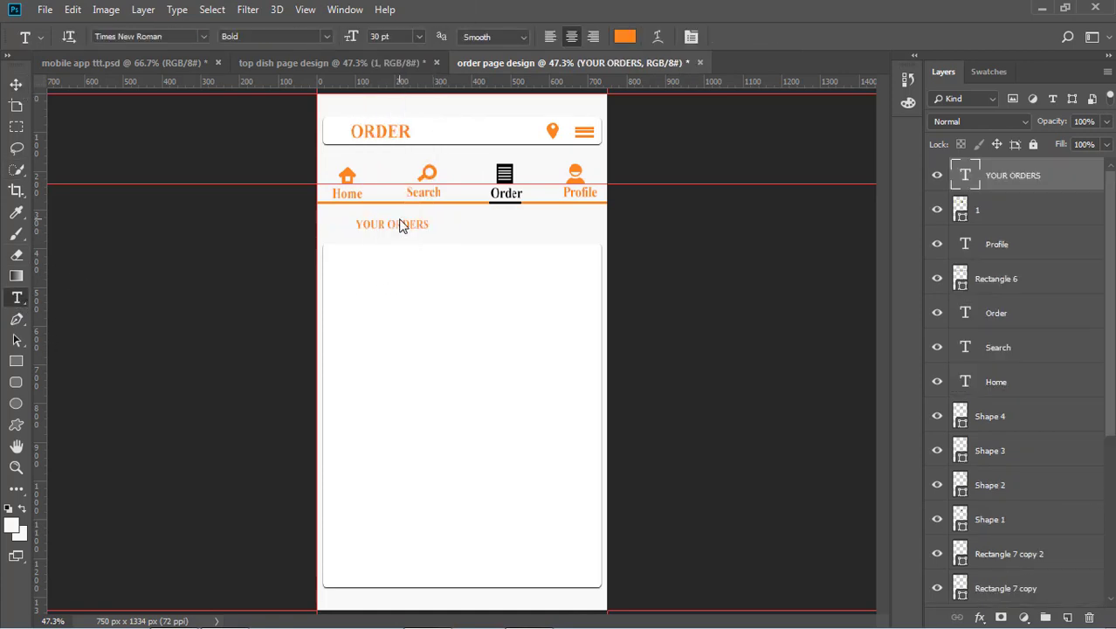
pyautogui.click(422, 37)
pyautogui.click(414, 207)
pyautogui.press('v')
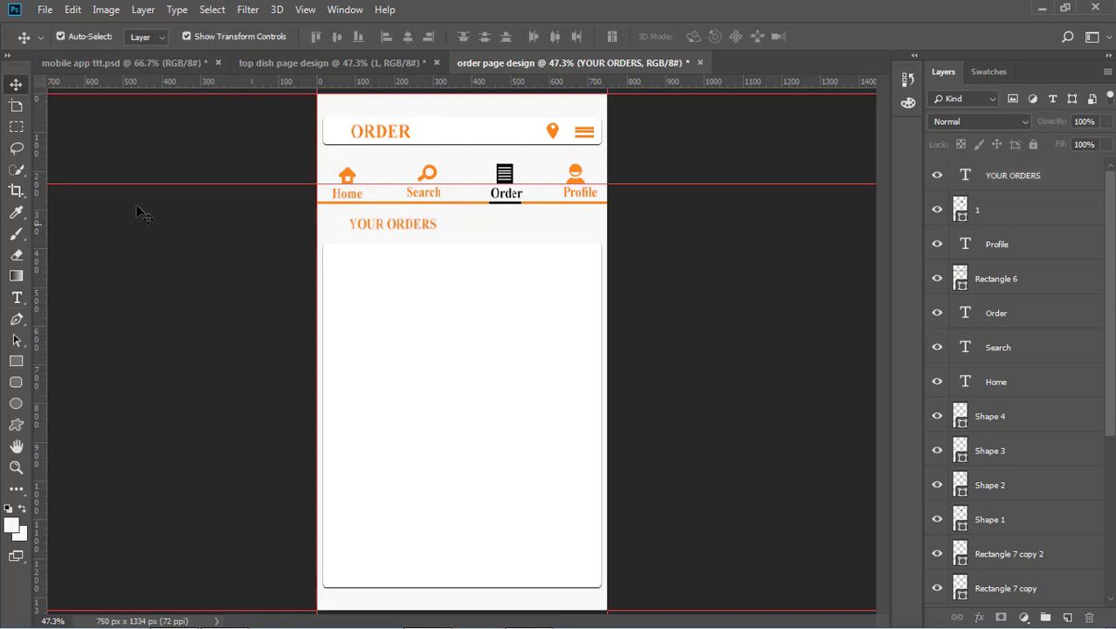
pyautogui.moveTo(401, 225); pyautogui.dragTo(390, 224)
pyautogui.click(119, 299)
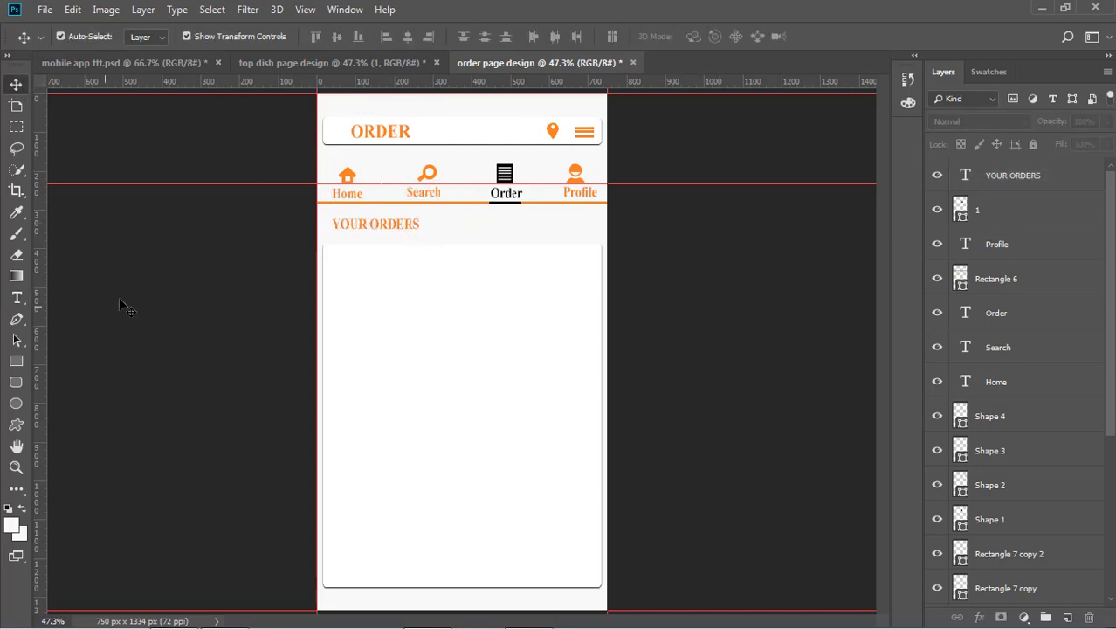
# Add the text "Order History" in all caps on the YOUR ORDERS row and place it near the page's right edge.
pyautogui.click(21, 299)
pyautogui.click(513, 225)
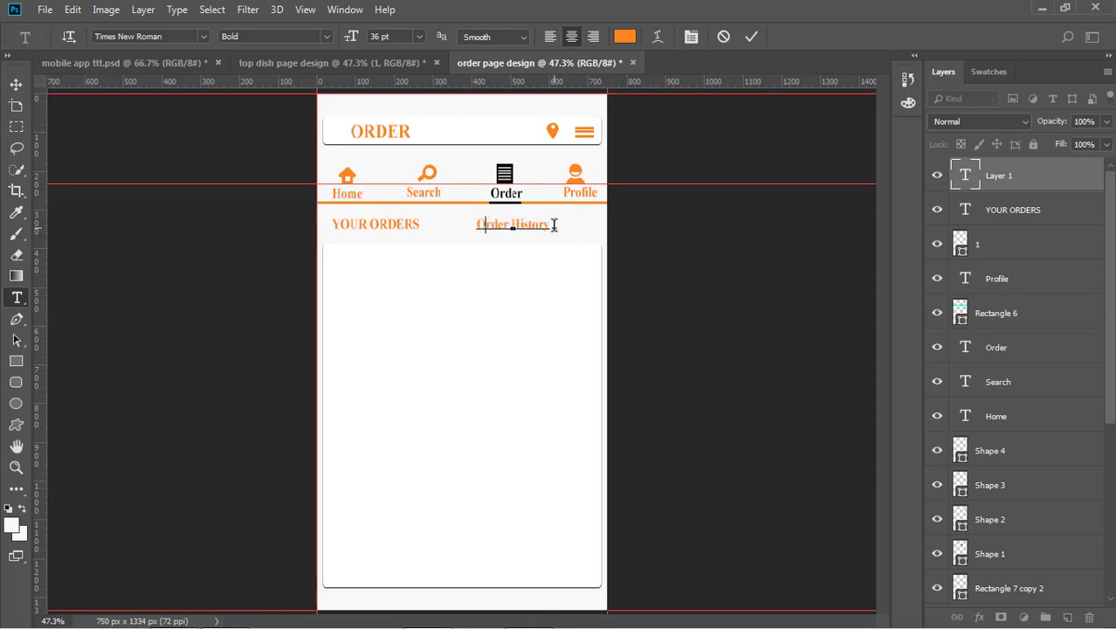
pyautogui.moveTo(553, 225); pyautogui.dragTo(600, 82)
pyautogui.click(690, 37)
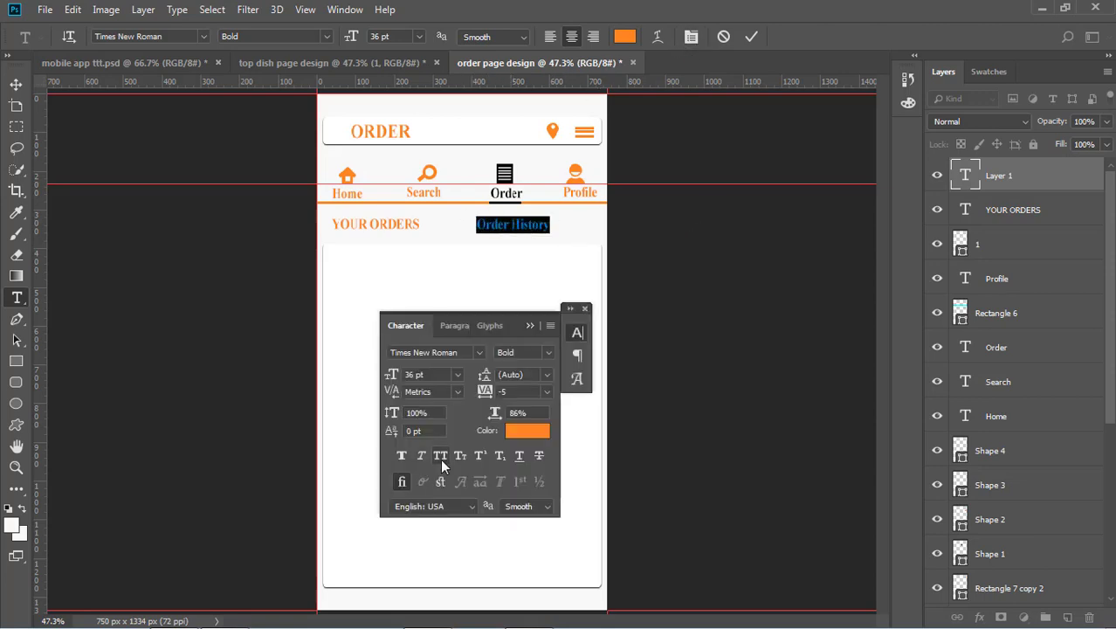
pyautogui.click(16, 84)
pyautogui.click(584, 308)
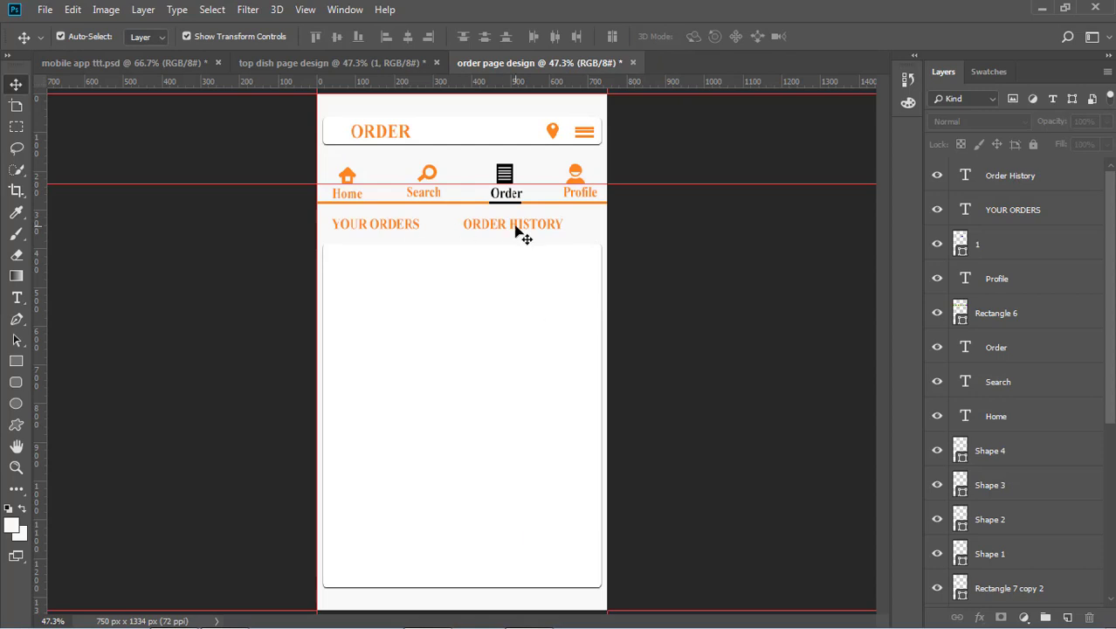
pyautogui.moveTo(517, 231); pyautogui.dragTo(548, 230)
# Set the ORDER HISTORY text to 30 pt and shift it slightly closer to the page's right edge.
pyautogui.click(16, 298)
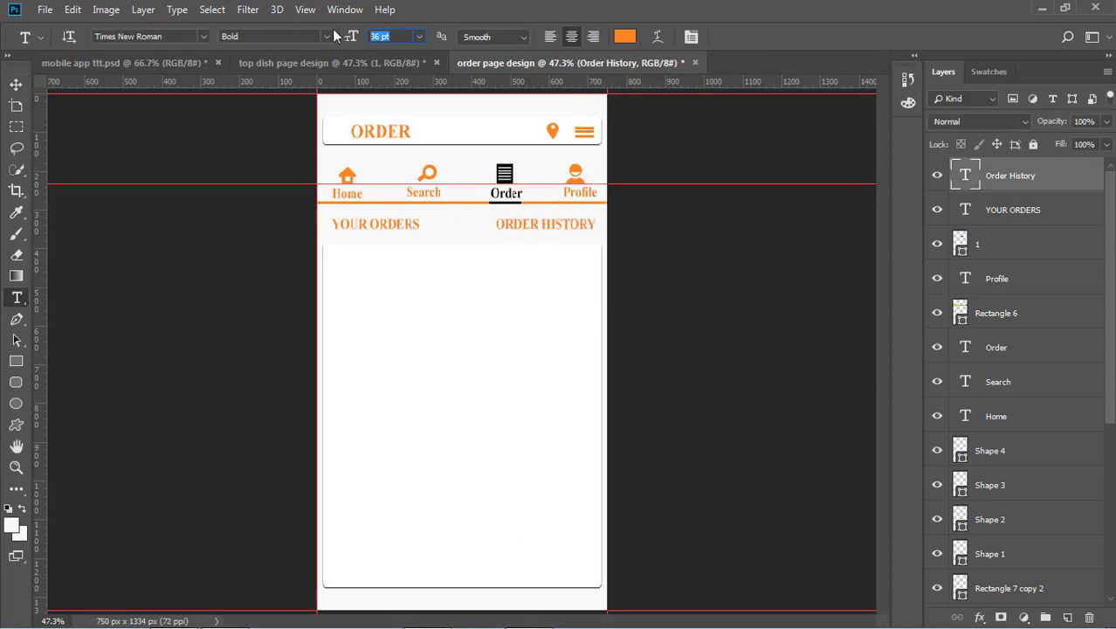
pyautogui.write('30')
pyautogui.press('Return')
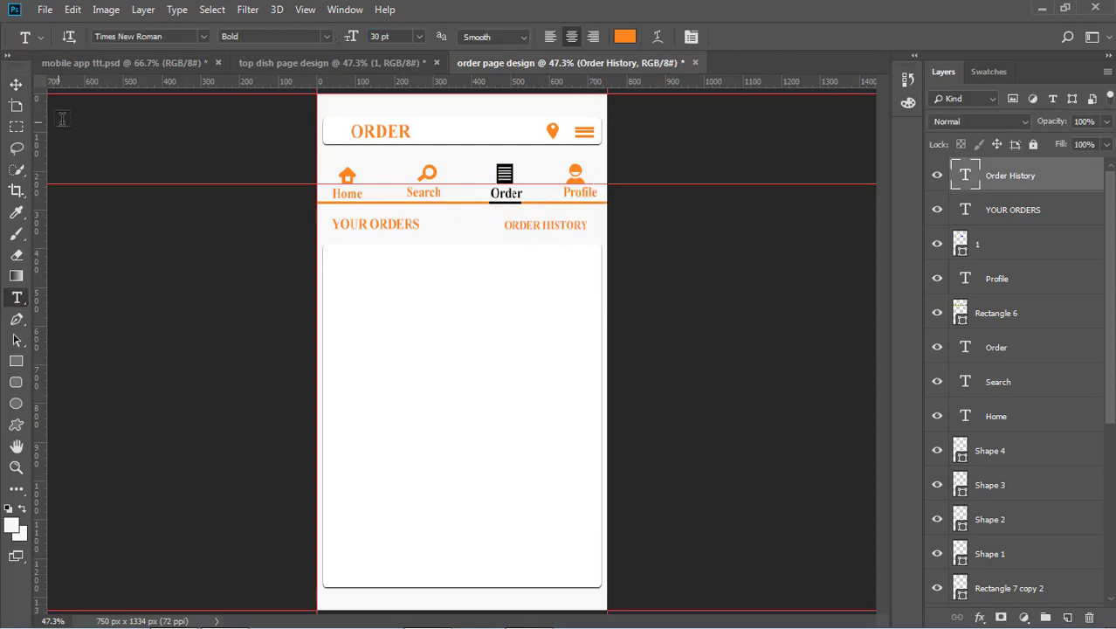
pyautogui.click(15, 84)
pyautogui.click(388, 251)
pyautogui.moveTo(548, 223); pyautogui.dragTo(556, 222)
pyautogui.click(672, 267)
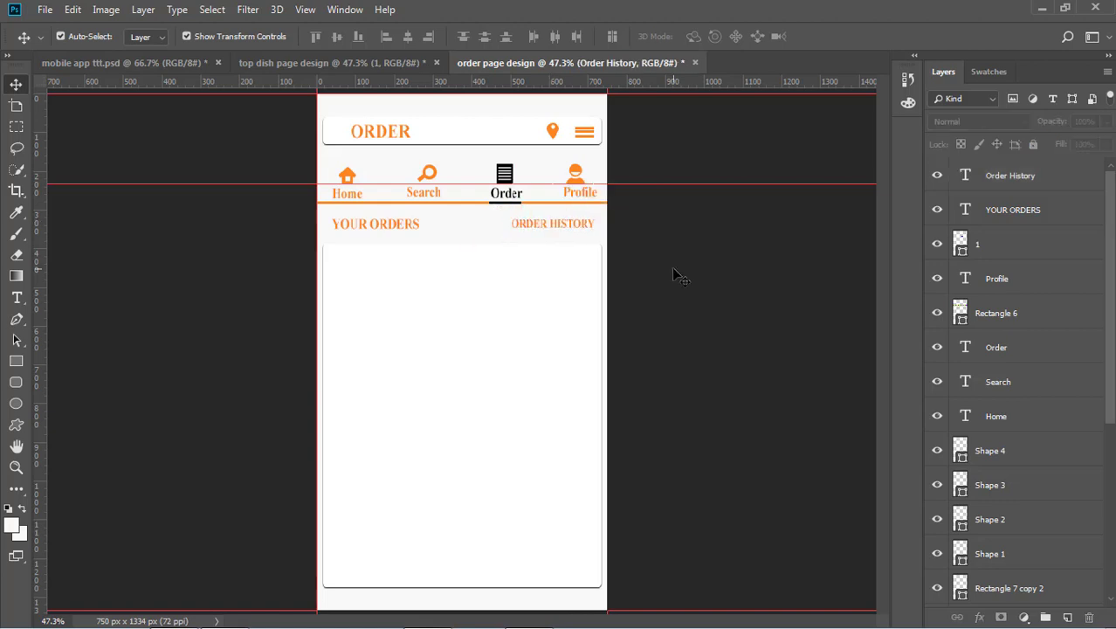
pyautogui.click(572, 224)
# Move the ORDER title in the header left to align with the YOUR ORDERS heading.
pyautogui.click(398, 165)
pyautogui.moveTo(378, 135); pyautogui.dragTo(358, 133)
pyautogui.click(593, 132)
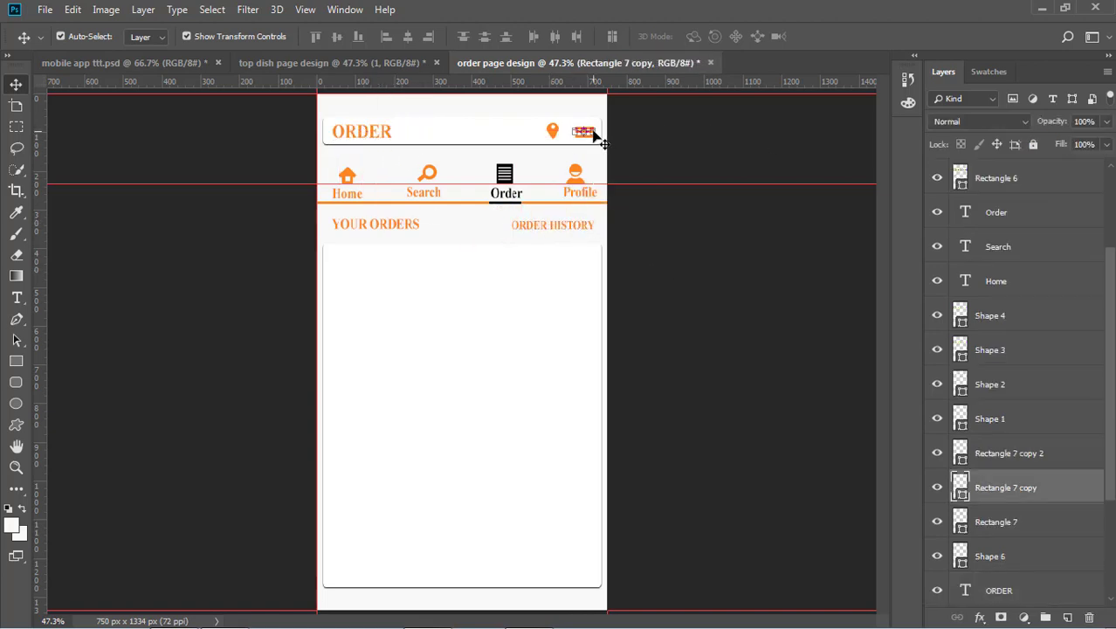
pyautogui.click(618, 161)
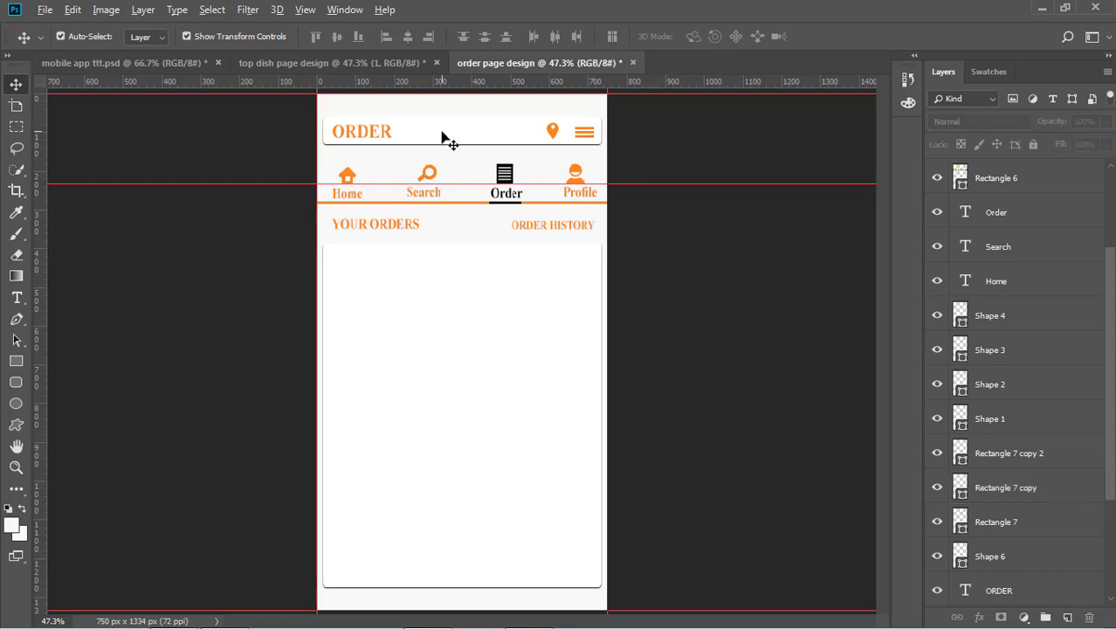
# Copy the header bar above the white panel's layer and resize it into a card at 91.25% width and 322.86% height.
pyautogui.moveTo(445, 139); pyautogui.dragTo(441, 290)
pyautogui.moveTo(1039, 559); pyautogui.dragTo(1043, 167)
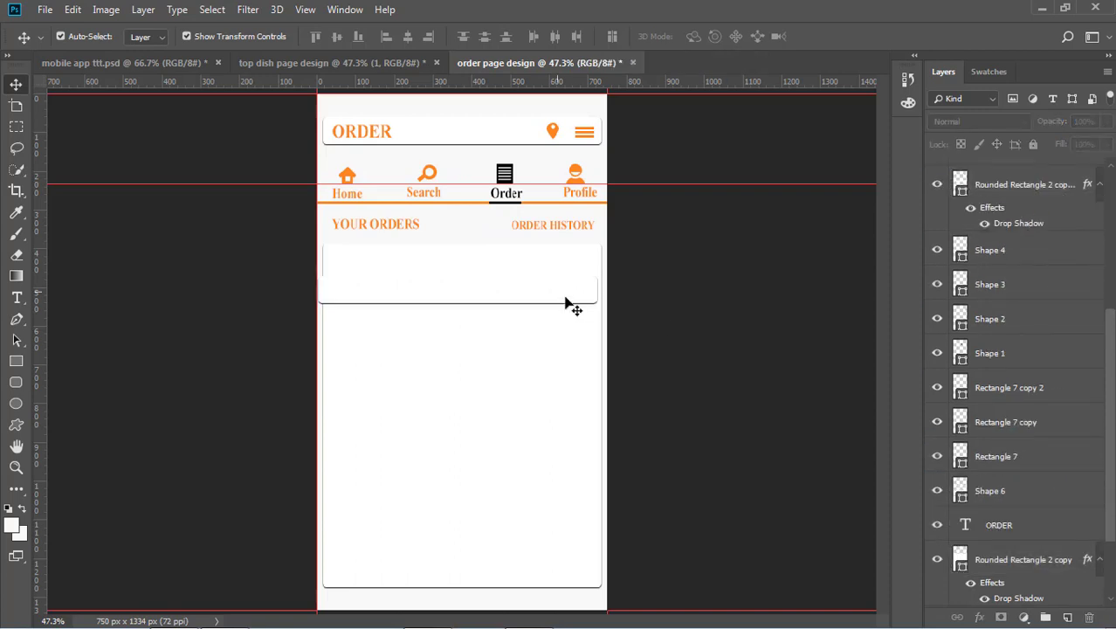
pyautogui.moveTo(552, 290); pyautogui.dragTo(590, 292)
pyautogui.moveTo(330, 290); pyautogui.dragTo(334, 290)
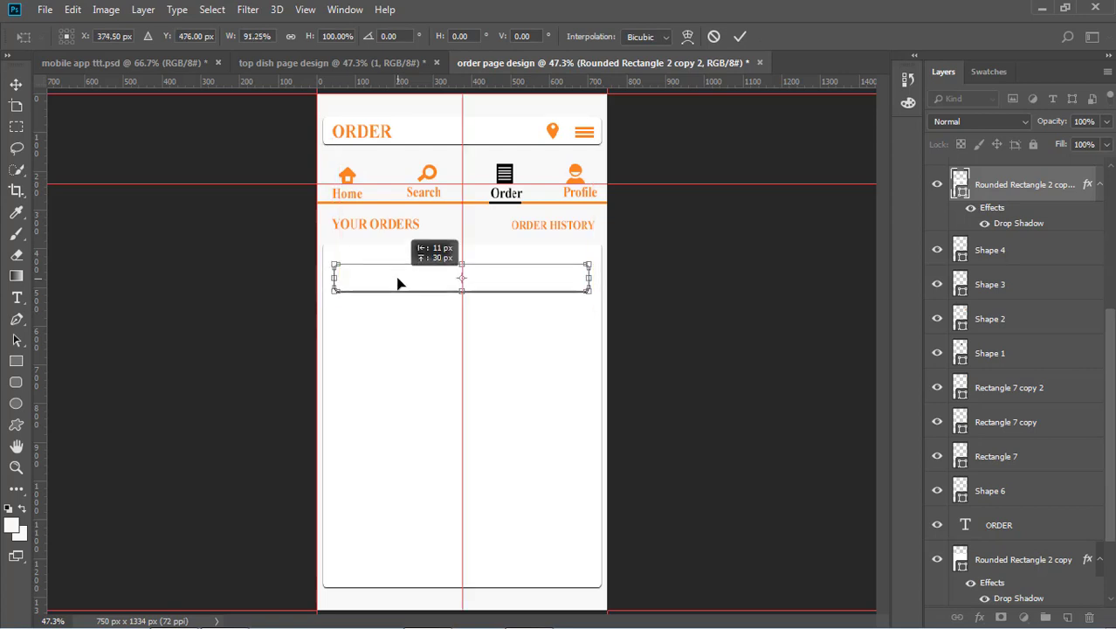
pyautogui.moveTo(459, 292); pyautogui.dragTo(459, 350)
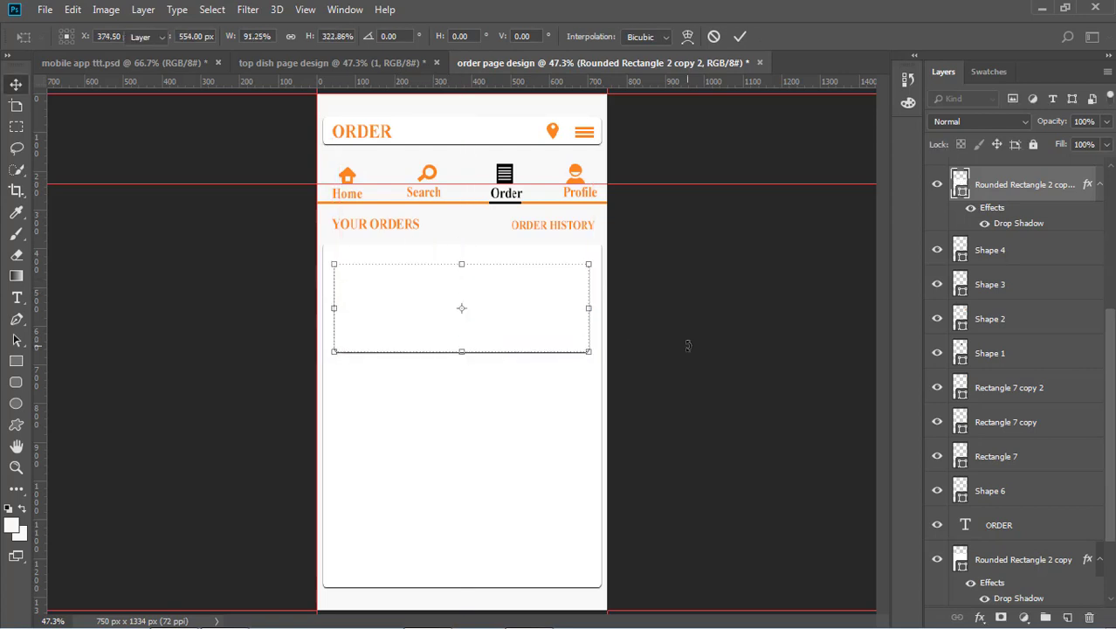
pyautogui.press('Return')
# Duplicate the card twice down the white panel and extend the panel to the page's bottom edge.
pyautogui.moveTo(548, 299); pyautogui.dragTo(542, 516)
pyautogui.click(525, 553)
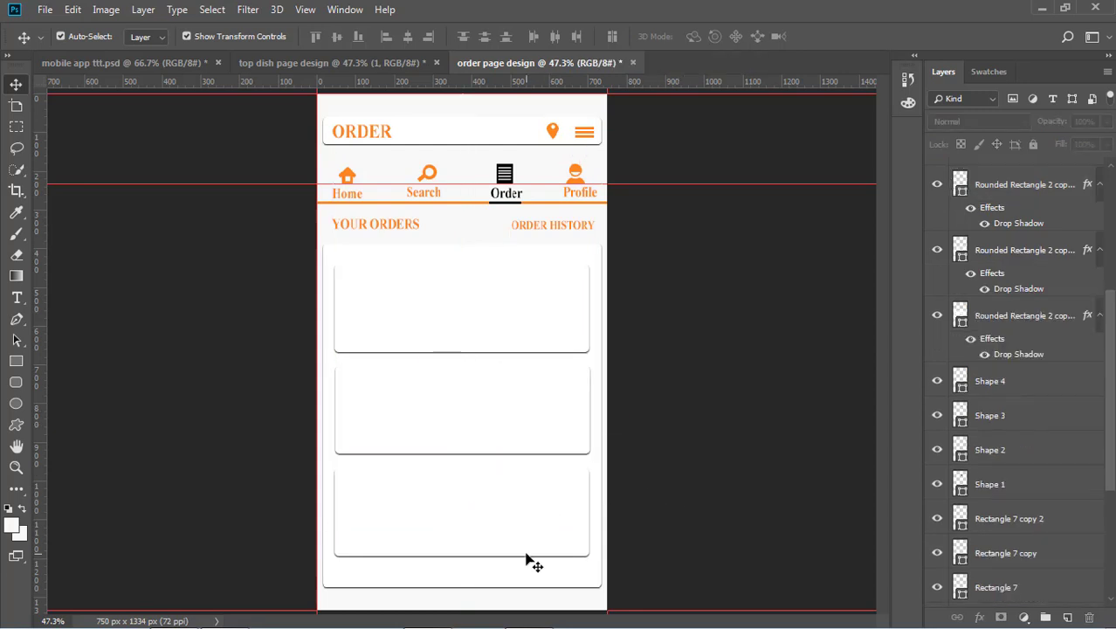
pyautogui.click(518, 582)
pyautogui.hotkey('ctrl', 't')
pyautogui.moveTo(462, 587); pyautogui.dragTo(465, 628)
pyautogui.press('Return')
pyautogui.click(687, 516)
# Move the lowest card down and nudge the middle card down to space the three cards evenly.
pyautogui.click(511, 341)
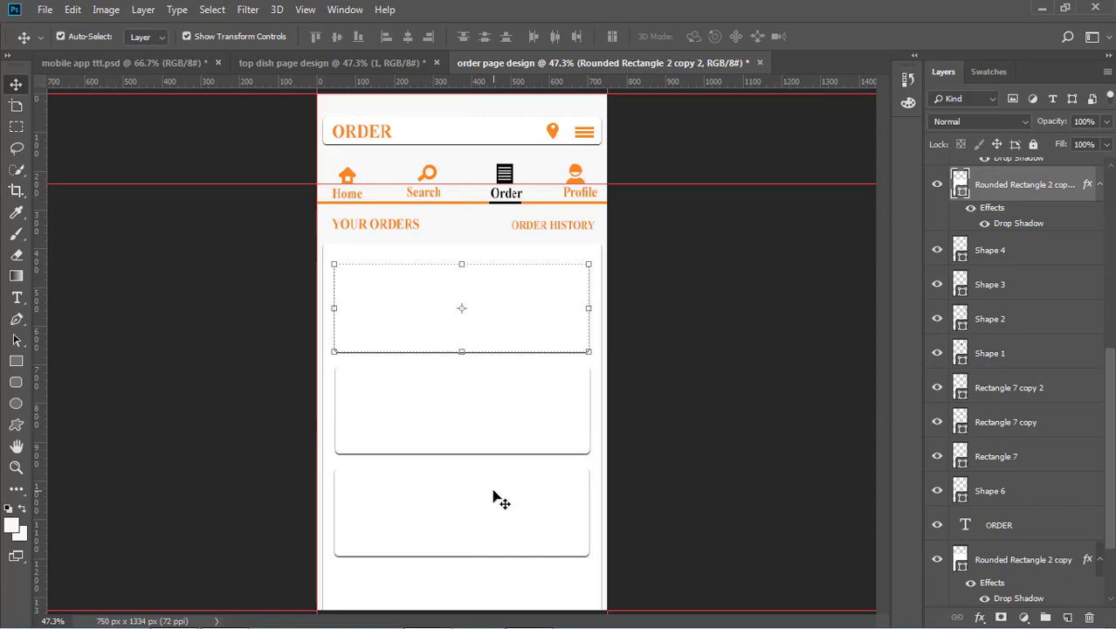
pyautogui.moveTo(499, 499); pyautogui.dragTo(541, 521)
pyautogui.click(552, 427)
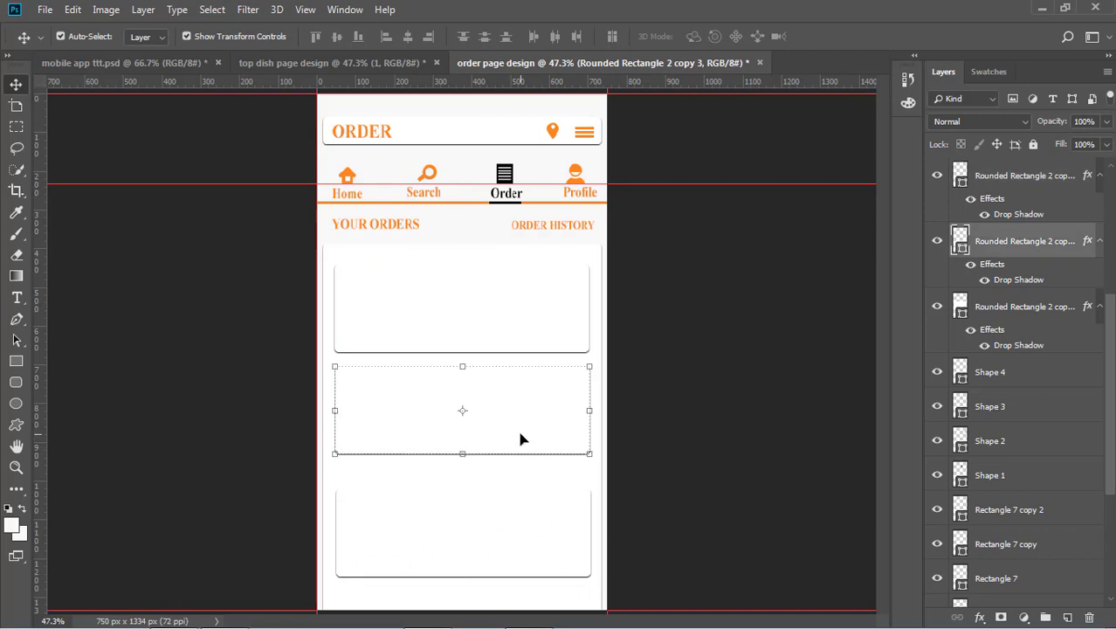
pyautogui.press('Down')
pyautogui.press('Down')
pyautogui.press('Down')
pyautogui.press('Down')
pyautogui.press('Down')
pyautogui.press('Down')
pyautogui.press('Down')
pyautogui.press('Down')
pyautogui.press('Down')
pyautogui.press('Down')
pyautogui.press('Down')
pyautogui.press('Down')
pyautogui.press('Down')
pyautogui.press('Down')
pyautogui.press('Down')
pyautogui.press('Down')
pyautogui.press('Down')
pyautogui.press('Down')
pyautogui.press('Down')
pyautogui.press('Down')
pyautogui.click(685, 451)
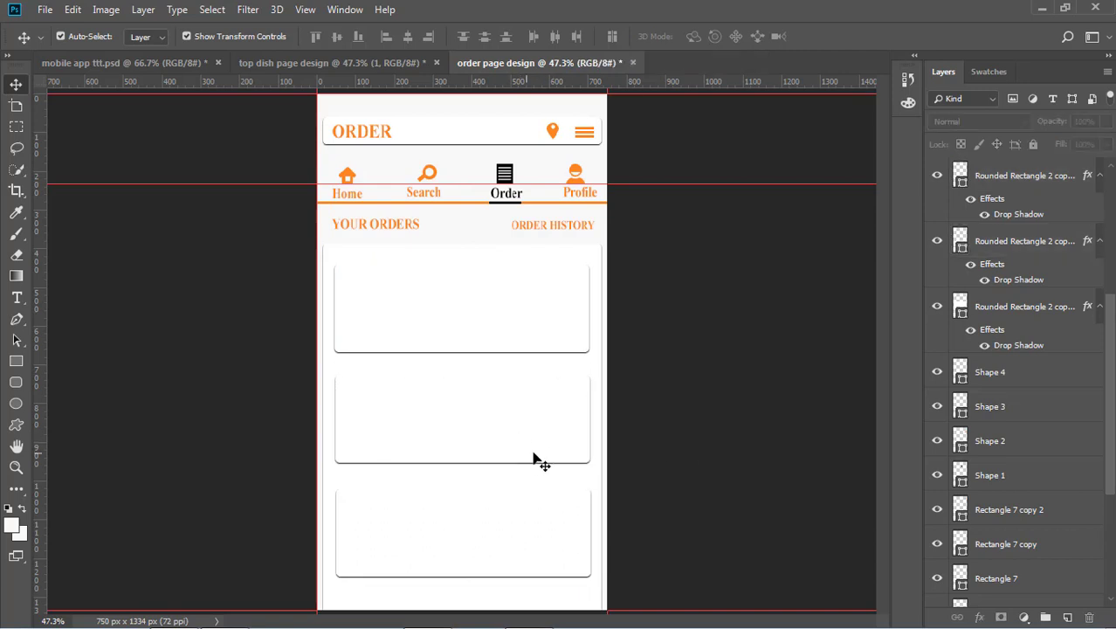
# Place horizontal guides along the upper and lower edges of all three cards.
pyautogui.moveTo(493, 87); pyautogui.dragTo(511, 262)
pyautogui.click(507, 316)
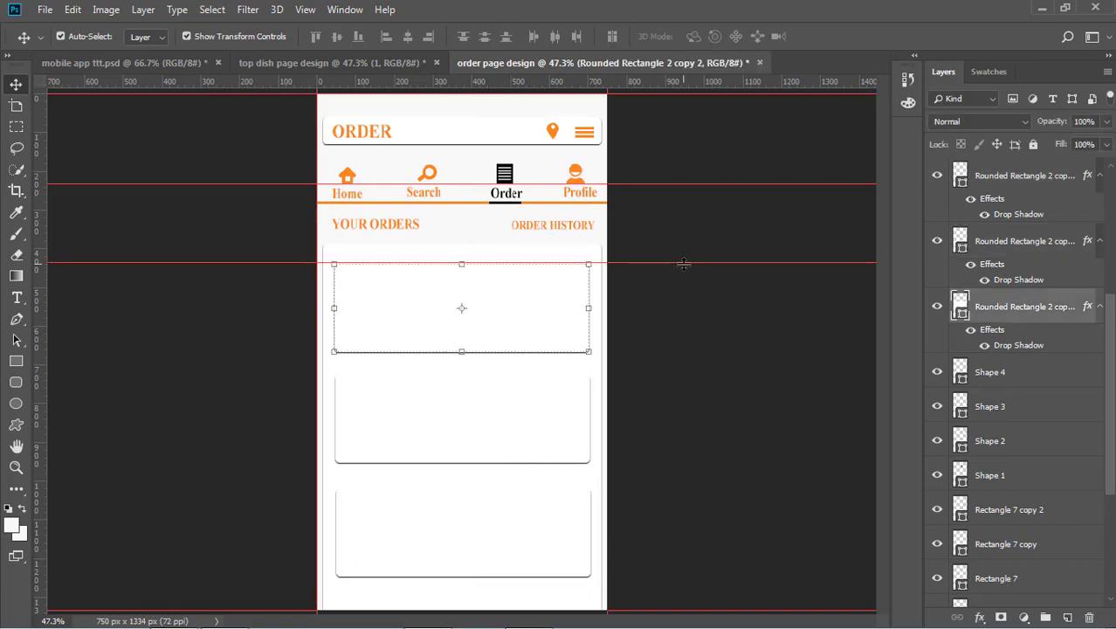
pyautogui.moveTo(683, 264); pyautogui.dragTo(683, 268)
pyautogui.moveTo(521, 86); pyautogui.dragTo(531, 352)
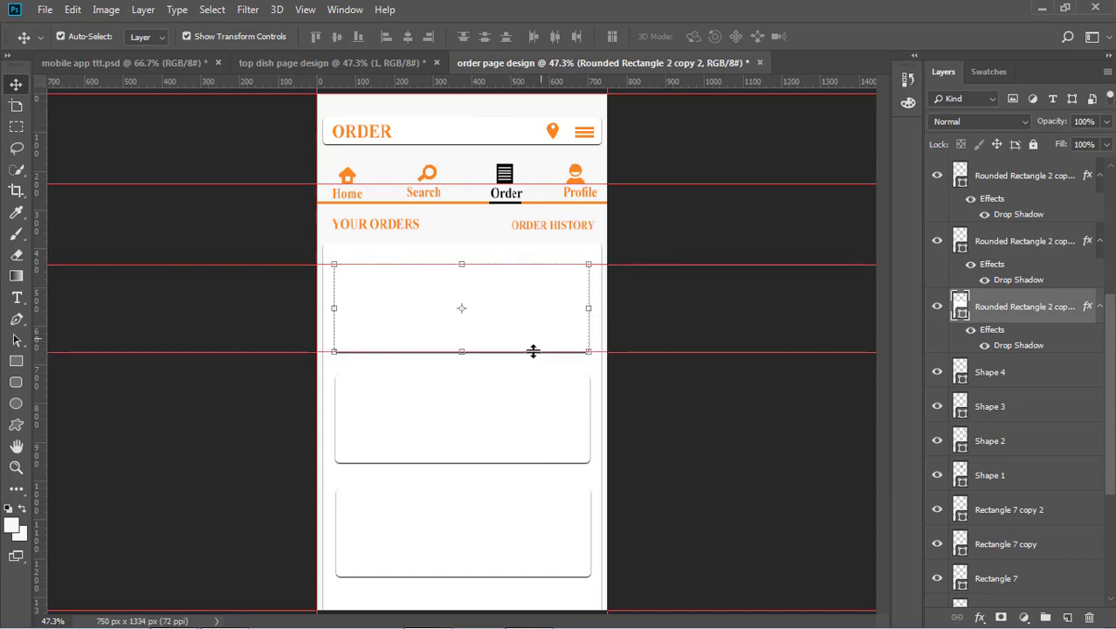
pyautogui.moveTo(622, 86); pyautogui.dragTo(622, 489)
pyautogui.click(531, 406)
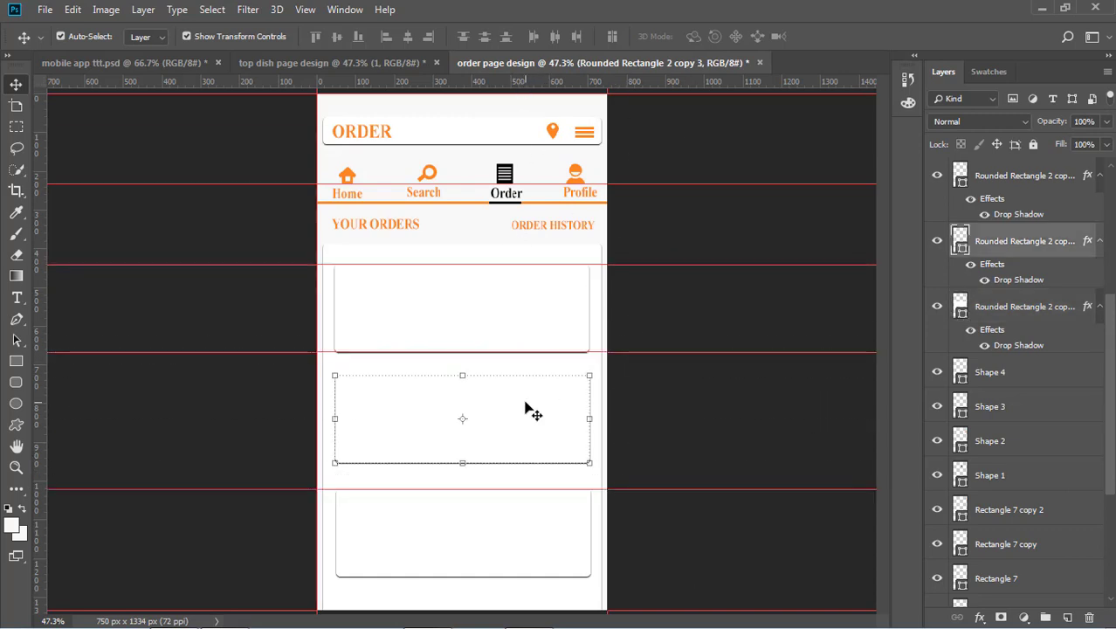
pyautogui.moveTo(672, 84); pyautogui.dragTo(648, 376)
pyautogui.moveTo(638, 84); pyautogui.dragTo(612, 464)
pyautogui.moveTo(599, 85); pyautogui.dragTo(596, 576)
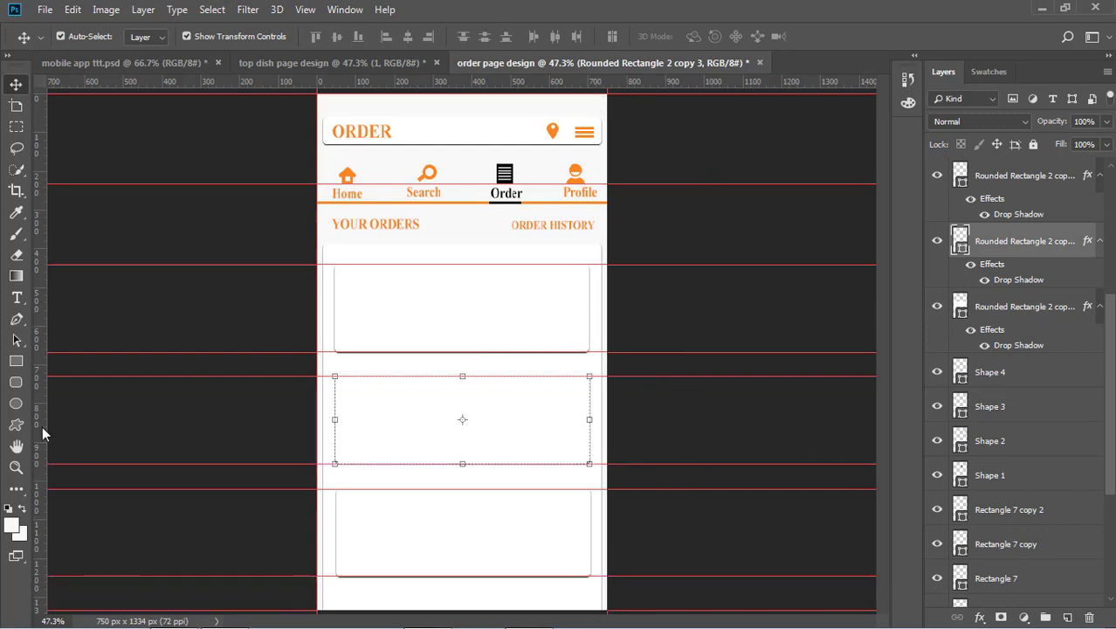
# Place vertical guides along the cards' left and right edges and nudge the ORDER HISTORY text slightly up.
pyautogui.moveTo(44, 434); pyautogui.dragTo(335, 474)
pyautogui.click(443, 324)
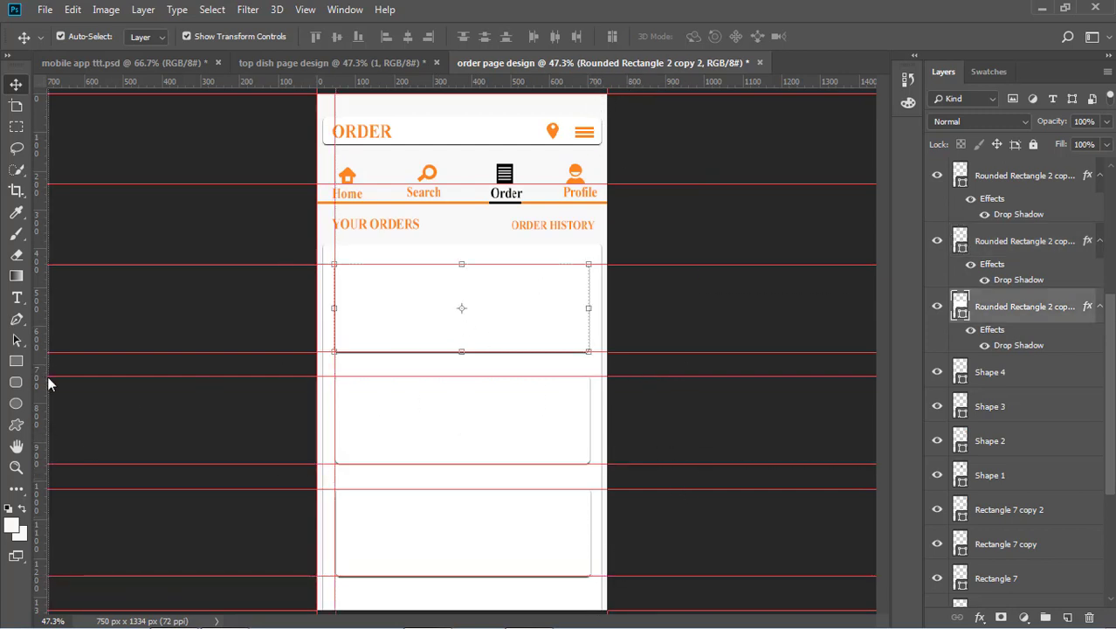
pyautogui.moveTo(48, 381); pyautogui.dragTo(589, 409)
pyautogui.click(524, 227)
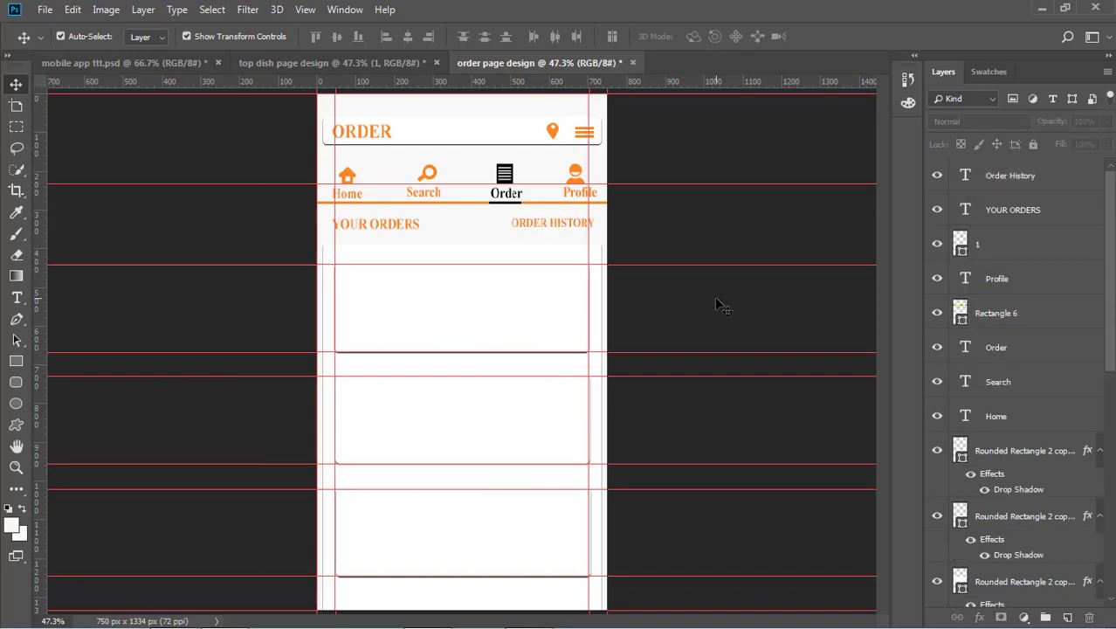
# Begin a text line with the letter O inside the first card and set it to All Caps.
pyautogui.click(17, 298)
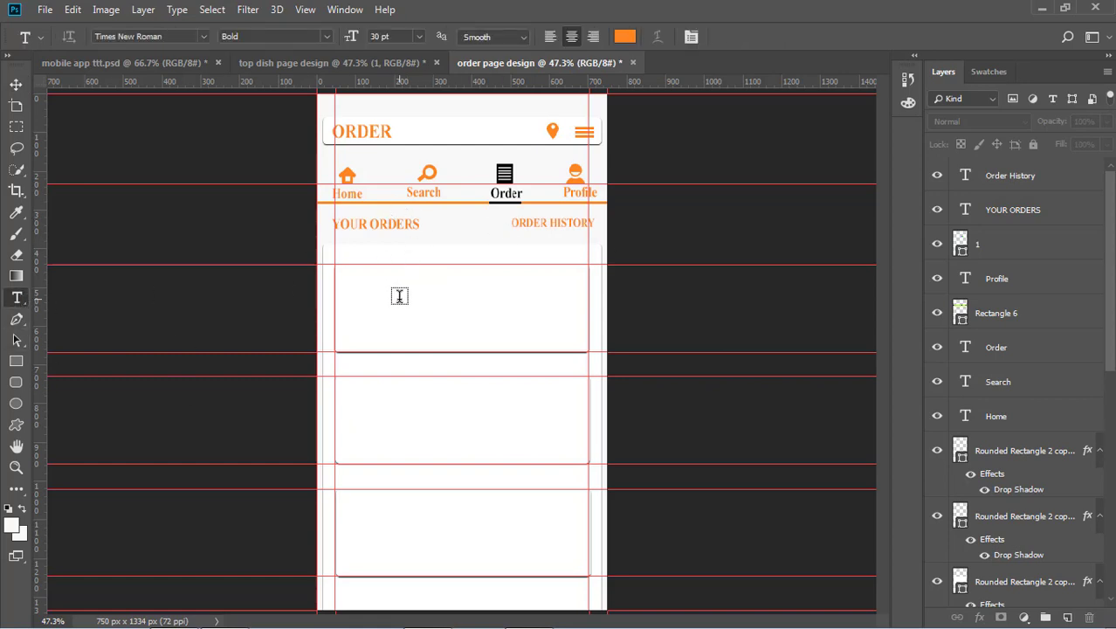
pyautogui.click(365, 297)
pyautogui.click(364, 297)
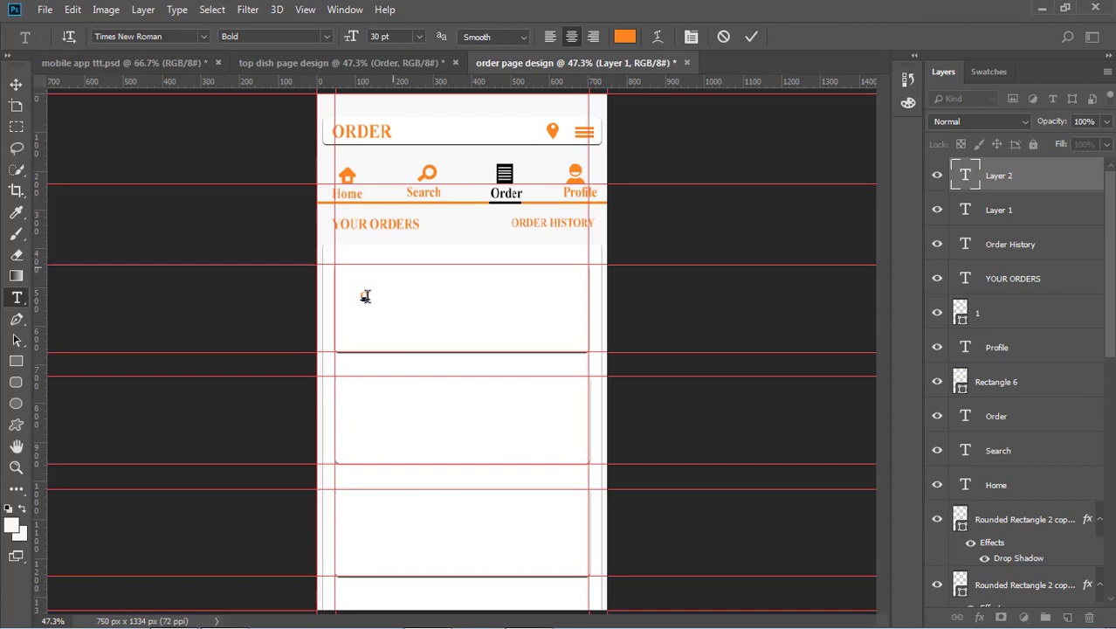
pyautogui.click(692, 39)
pyautogui.click(440, 456)
pyautogui.click(16, 84)
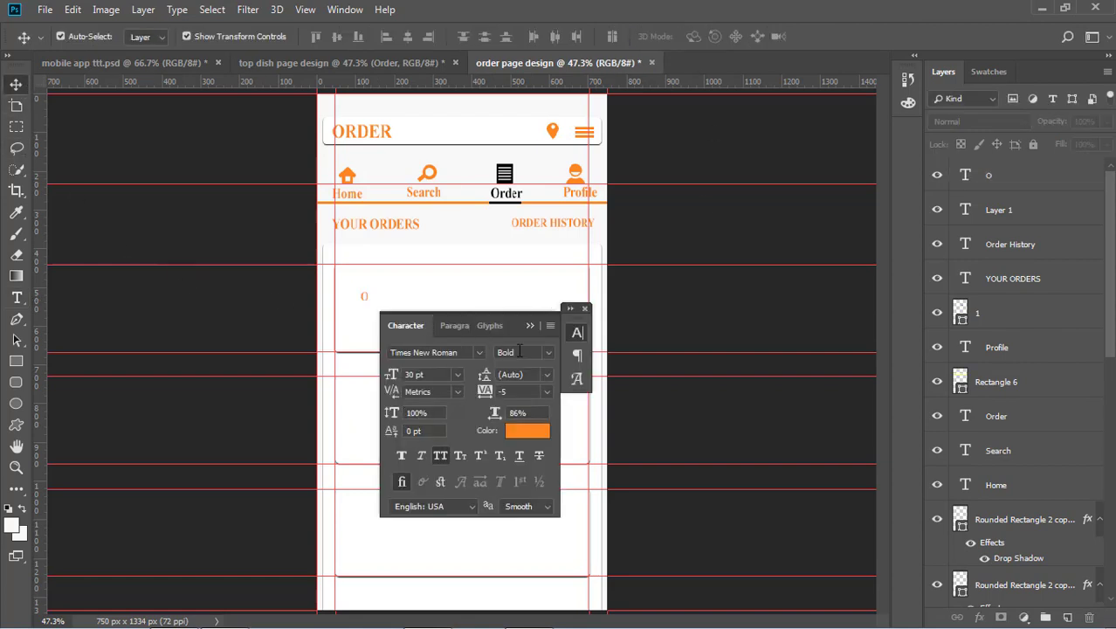
pyautogui.click(525, 324)
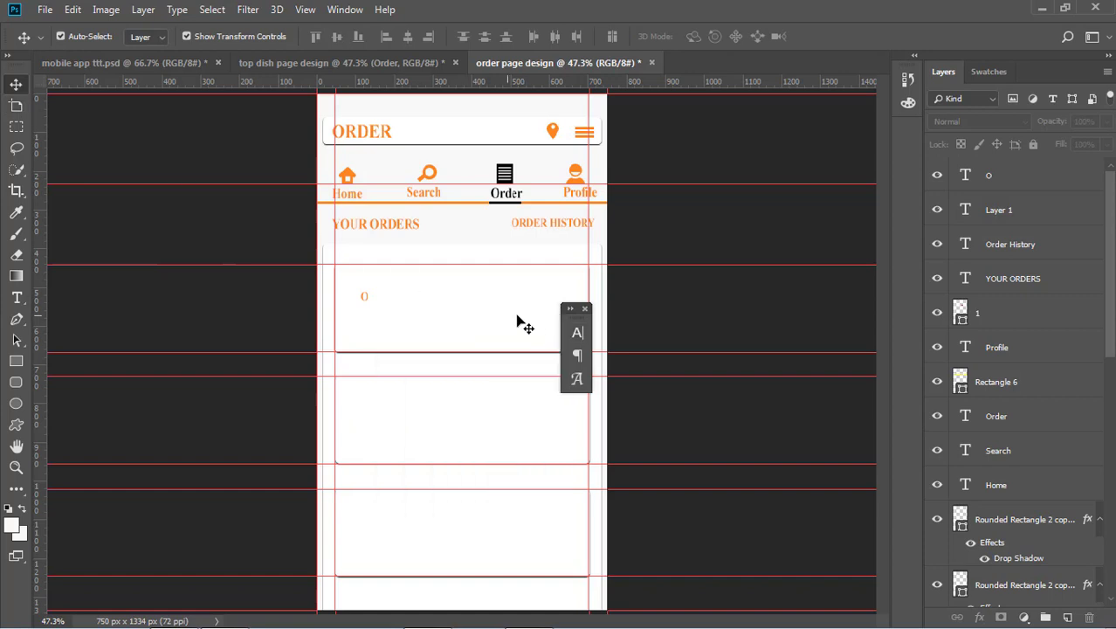
pyautogui.click(584, 310)
# Complete the text line as ORDER REATAURANT and move it to the upper-left area of the first card.
pyautogui.doubleClick(364, 296)
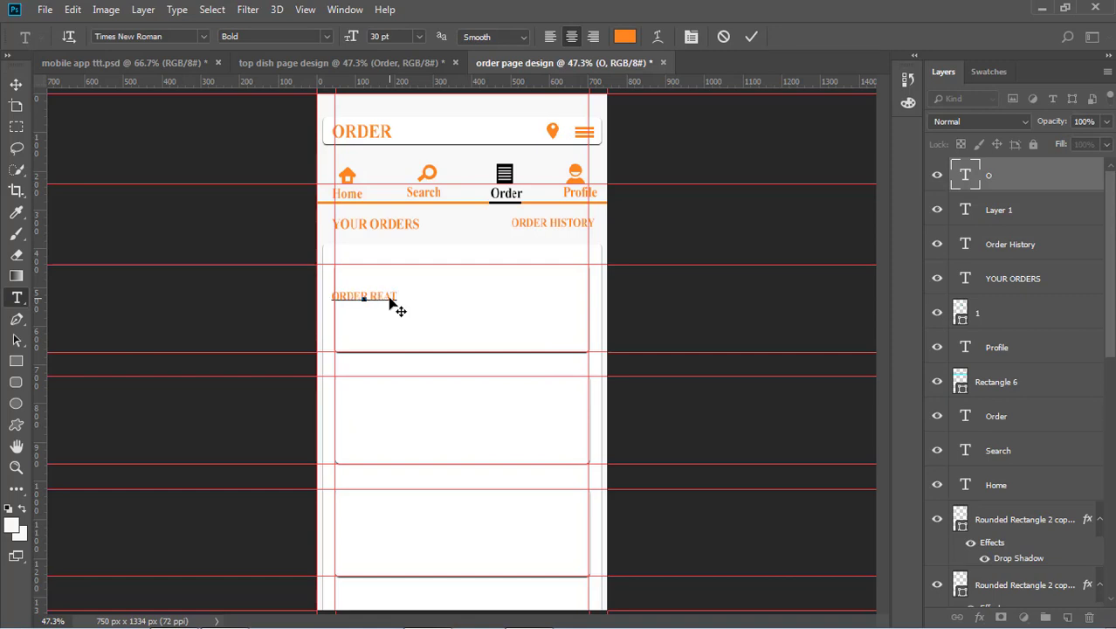
pyautogui.write('ORDER DETAIL')
pyautogui.write('RANT')
pyautogui.hotkey('ctrl', 'Return')
pyautogui.press('v')
pyautogui.moveTo(409, 298); pyautogui.dragTo(437, 283)
# Turn off All Caps for the card heading and correct its letter case to "Order Reataurant".
pyautogui.press('t')
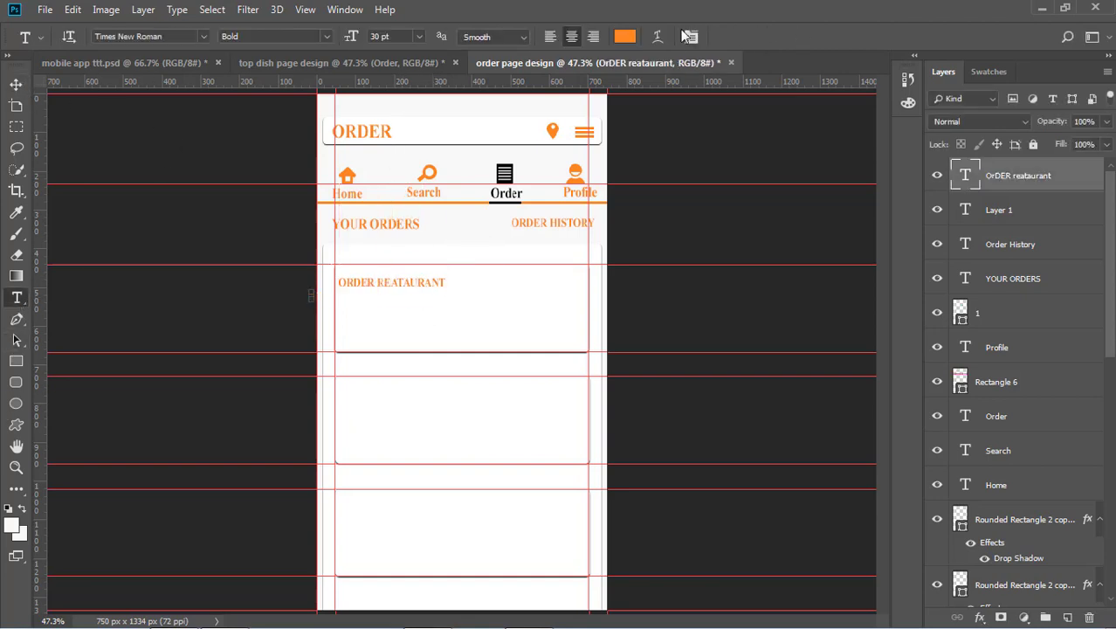
pyautogui.click(691, 35)
pyautogui.click(439, 454)
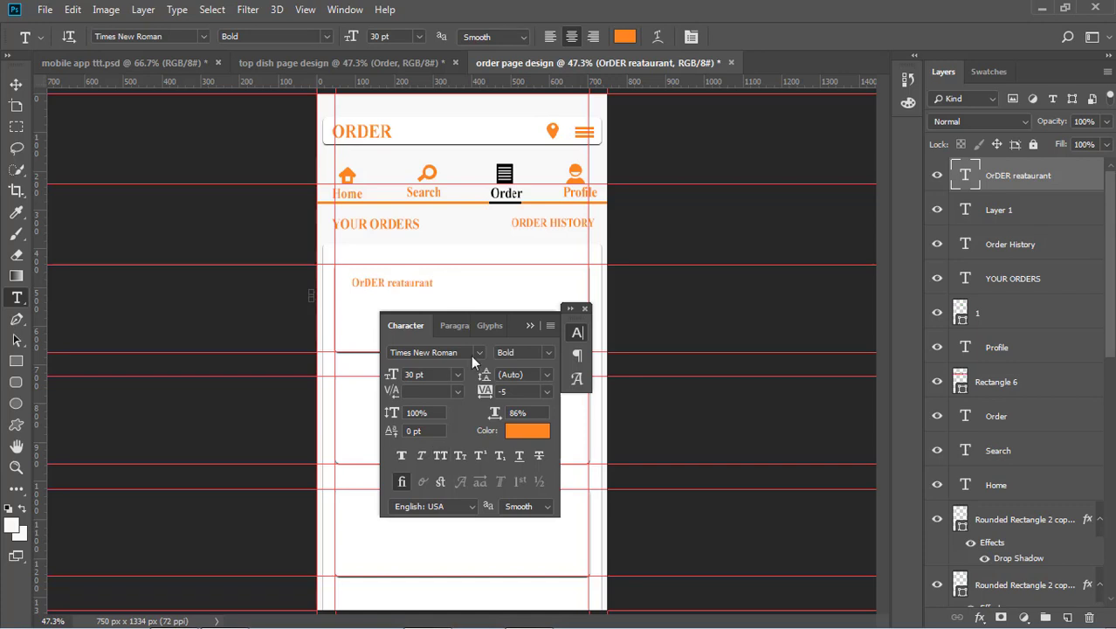
pyautogui.click(381, 281)
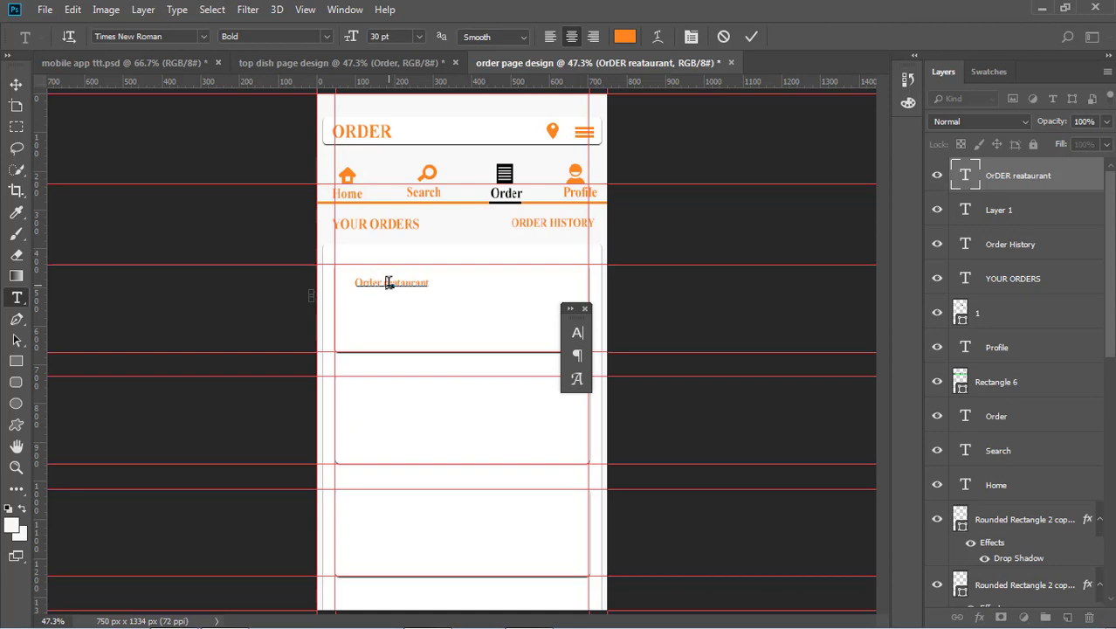
pyautogui.press('BackSpace')
pyautogui.write('R')
pyautogui.click(17, 87)
pyautogui.click(310, 335)
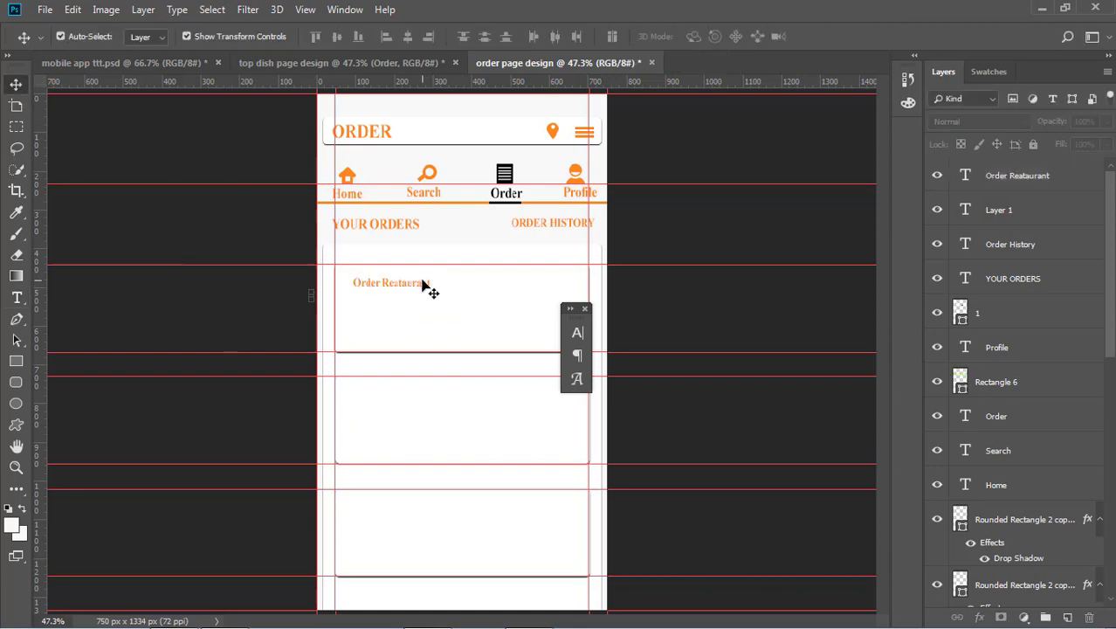
# Nudge the card heading closer to the first card's upper-left corner and set it to All Caps again.
pyautogui.moveTo(421, 280); pyautogui.dragTo(409, 273)
pyautogui.click(17, 297)
pyautogui.click(691, 36)
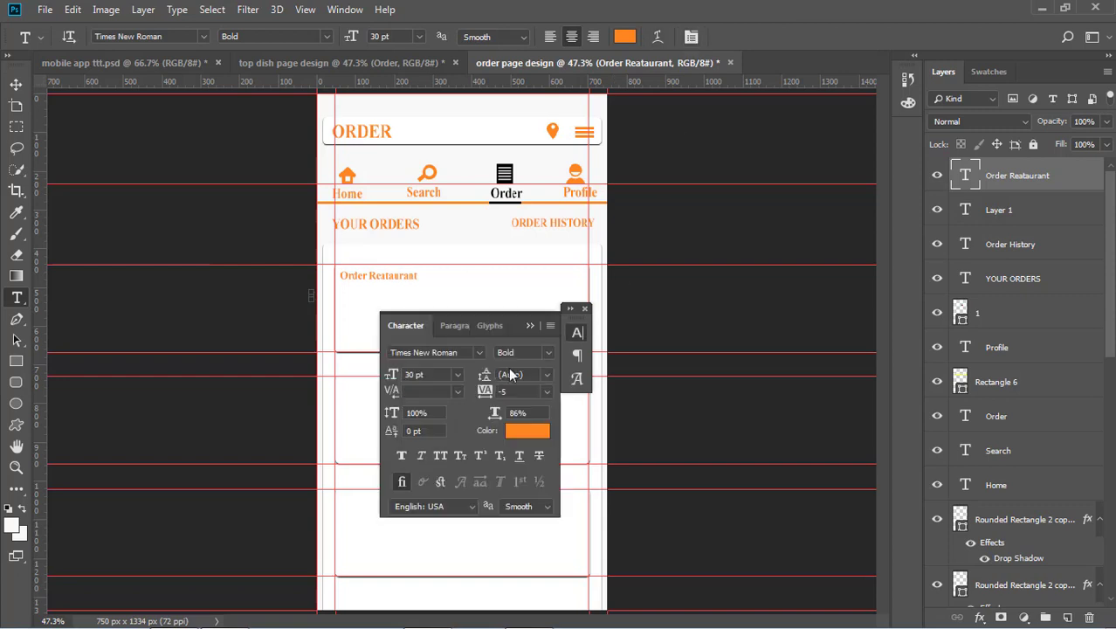
pyautogui.click(440, 454)
pyautogui.click(17, 84)
pyautogui.click(218, 224)
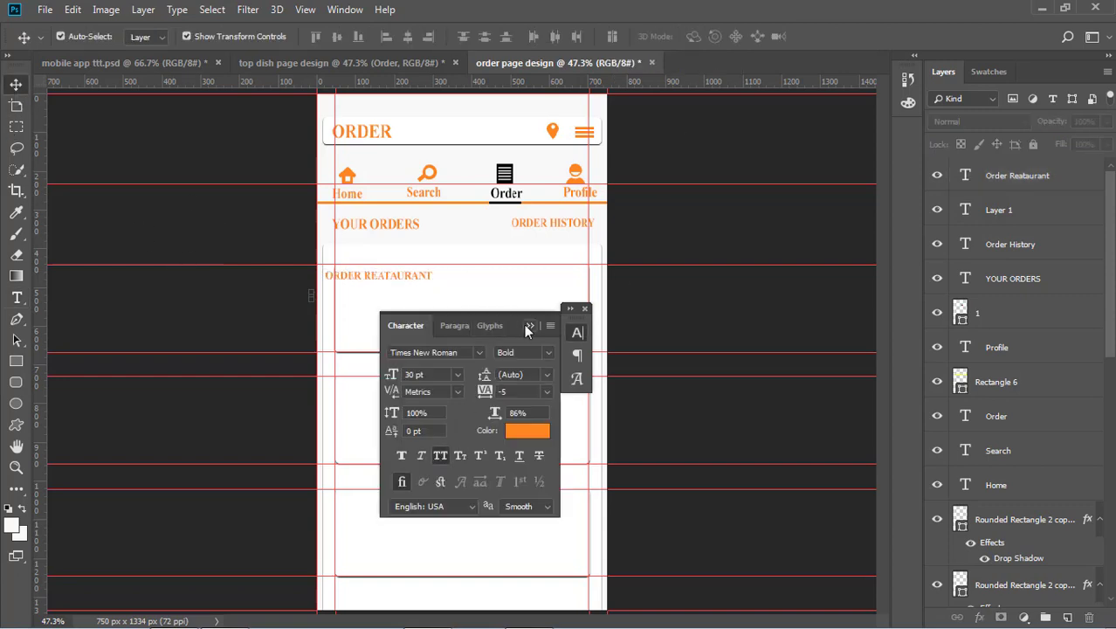
# Align the heading with the first card's left edge and copy it to the same place in the second and third cards.
pyautogui.click(528, 327)
pyautogui.moveTo(408, 278); pyautogui.dragTo(436, 505)
pyautogui.click(635, 278)
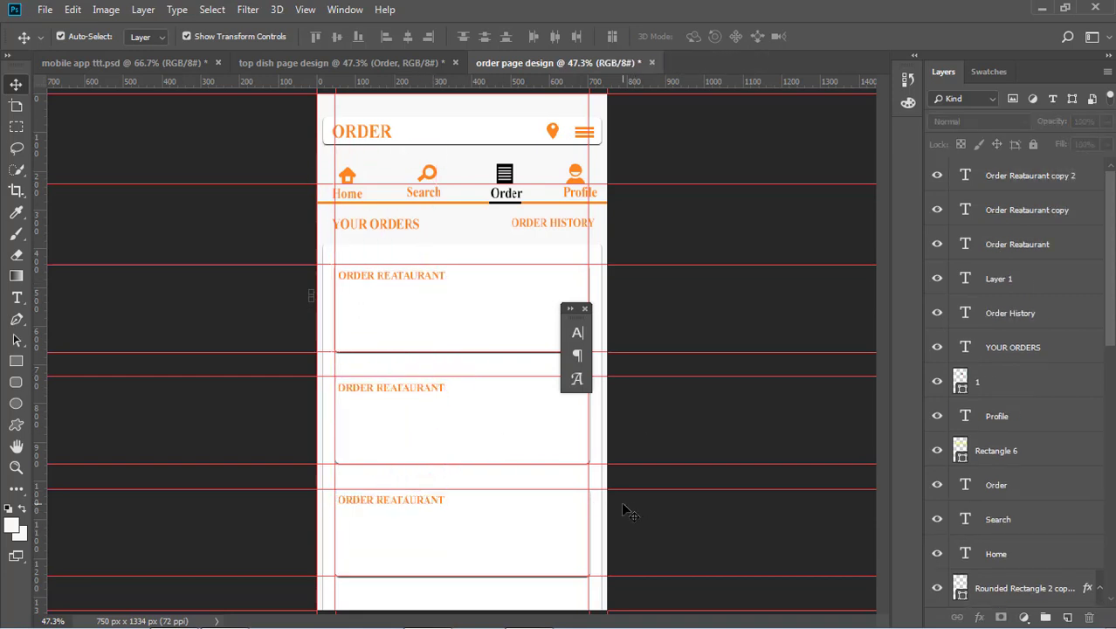
# Add a new text line with the time 9.30AM below the heading in the first card.
pyautogui.hotkey('ctrl', '+')
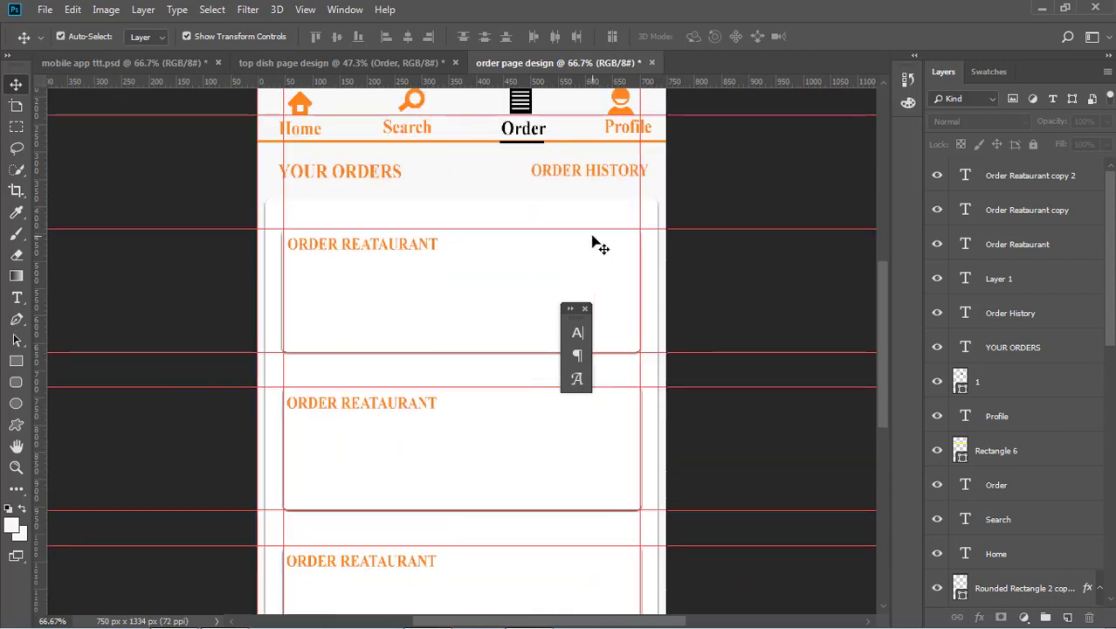
pyautogui.click(585, 308)
pyautogui.click(17, 297)
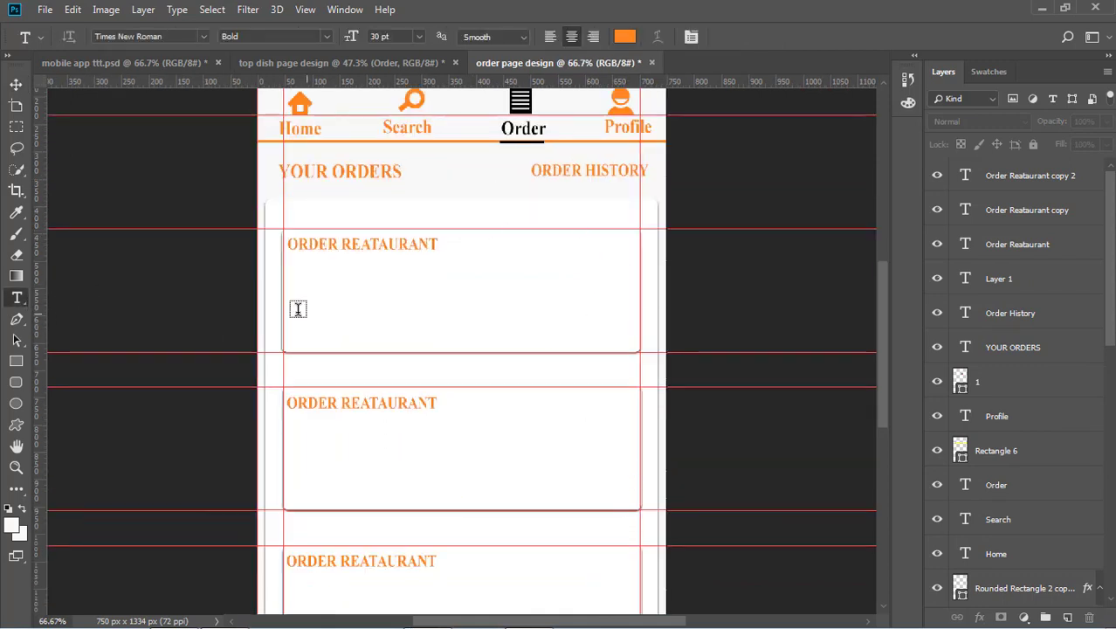
pyautogui.click(401, 310)
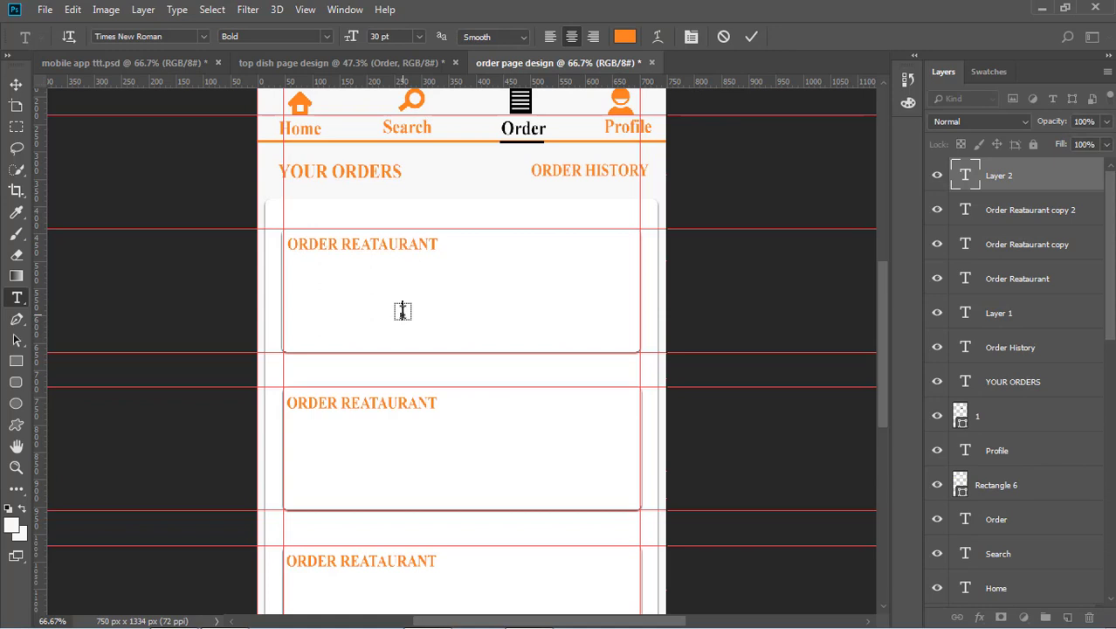
pyautogui.write('999')
pyautogui.write('AM')
pyautogui.press('BackSpace')
pyautogui.press('BackSpace')
pyautogui.press('BackSpace')
pyautogui.write('AM')
# Turn off All Caps for the AM letters so the time reads 9.30am.
pyautogui.moveTo(401, 312); pyautogui.dragTo(426, 311)
pyautogui.click(691, 36)
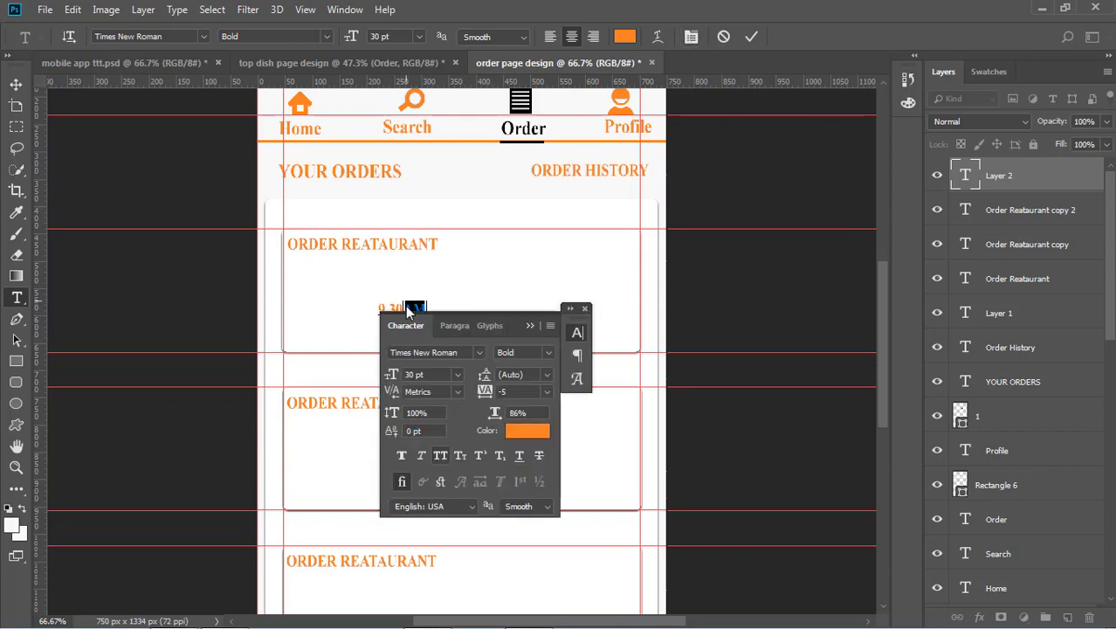
pyautogui.click(408, 307)
pyautogui.click(584, 309)
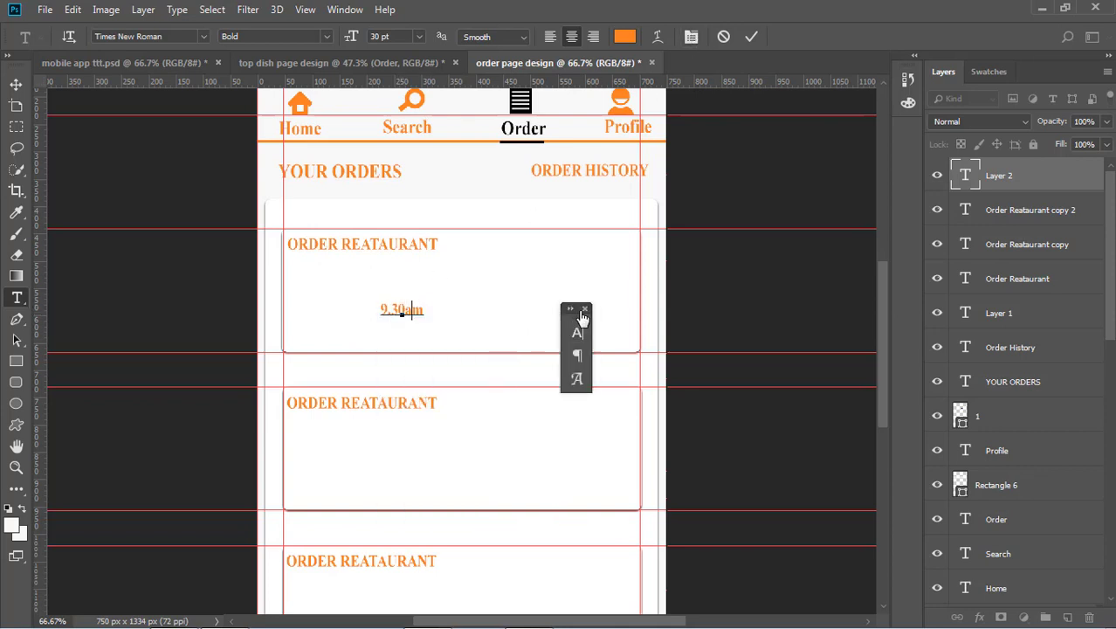
# Append the date to the time so the line reads "9.30am Jan 20/2019".
pyautogui.click(421, 307)
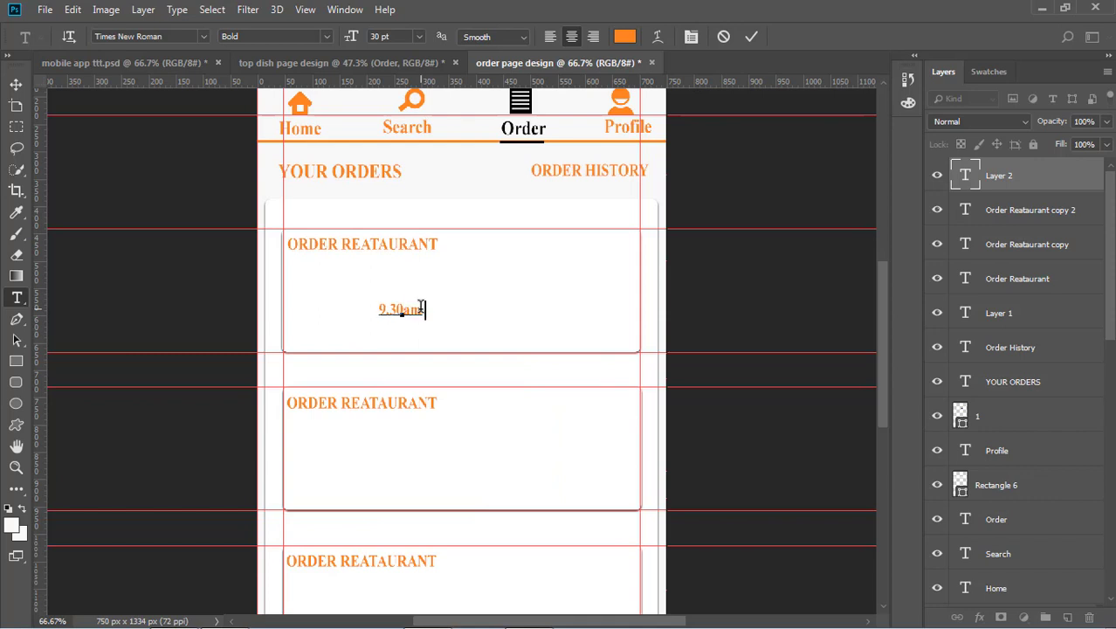
pyautogui.press('BackSpace')
pyautogui.write('.Jan ')
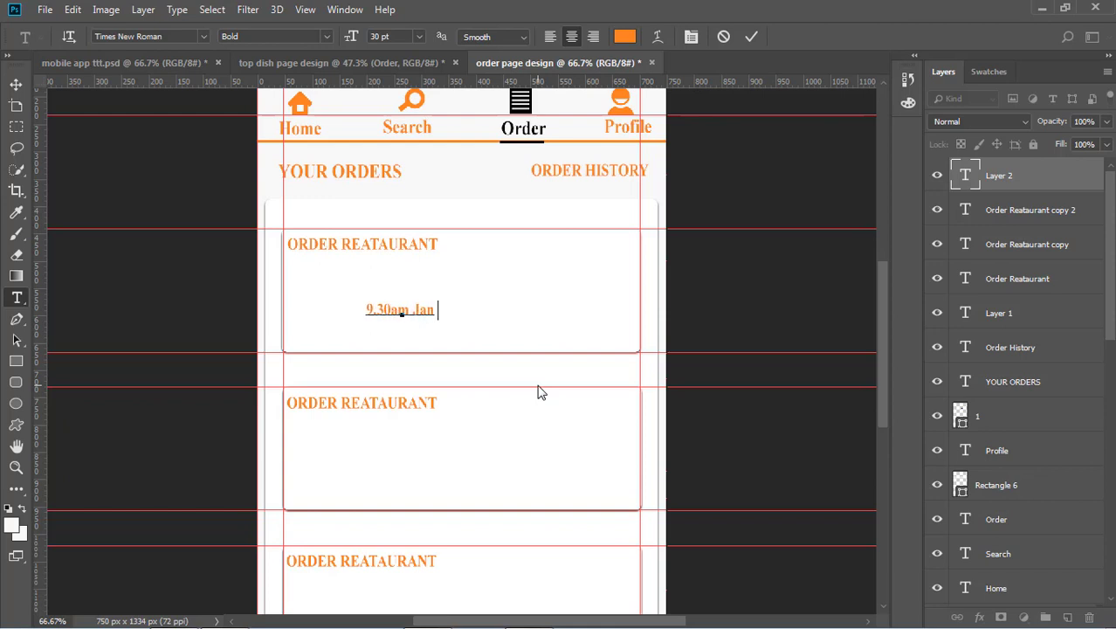
pyautogui.write('20')
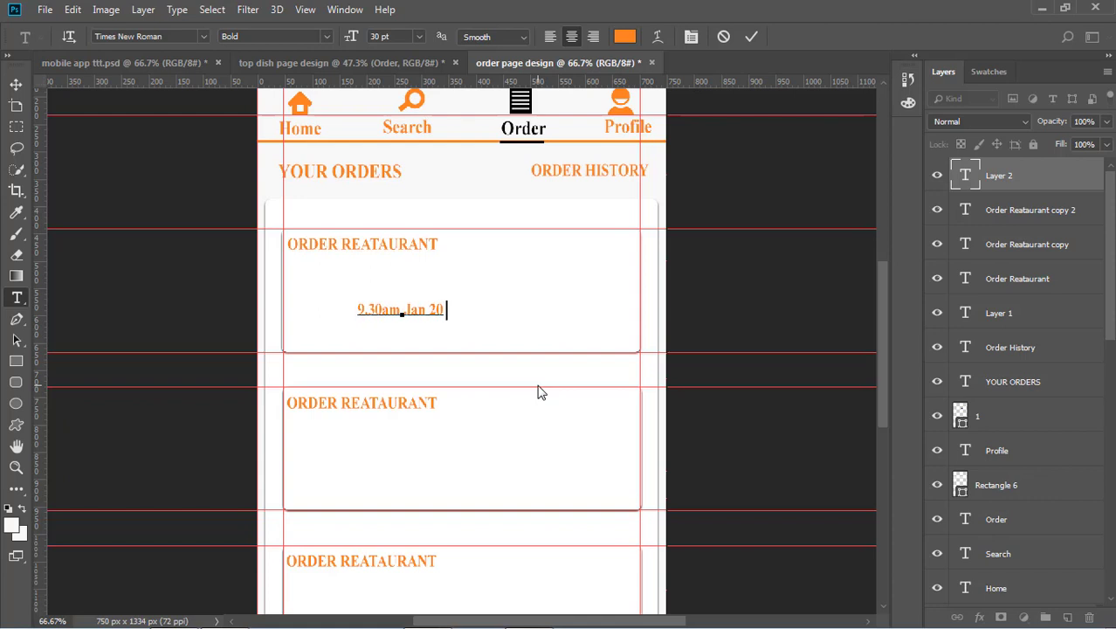
pyautogui.press('BackSpace')
pyautogui.write(',')
pyautogui.press('BackSpace')
pyautogui.write('/2019')
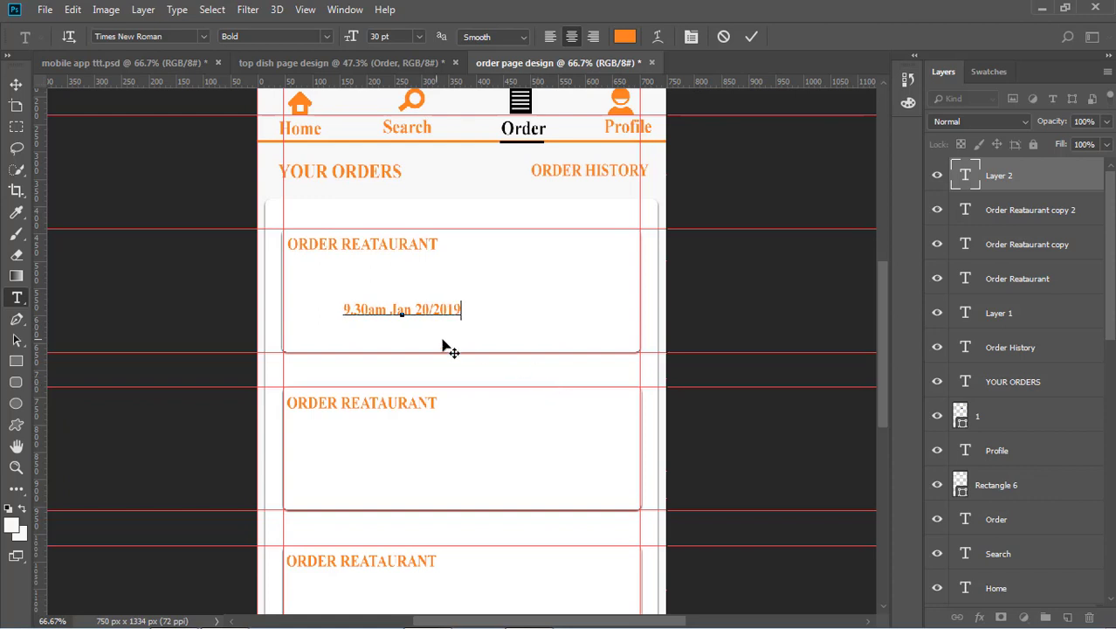
# Color the date and time text black (000000) and place it directly under the first card's heading.
pyautogui.moveTo(461, 309); pyautogui.dragTo(342, 309)
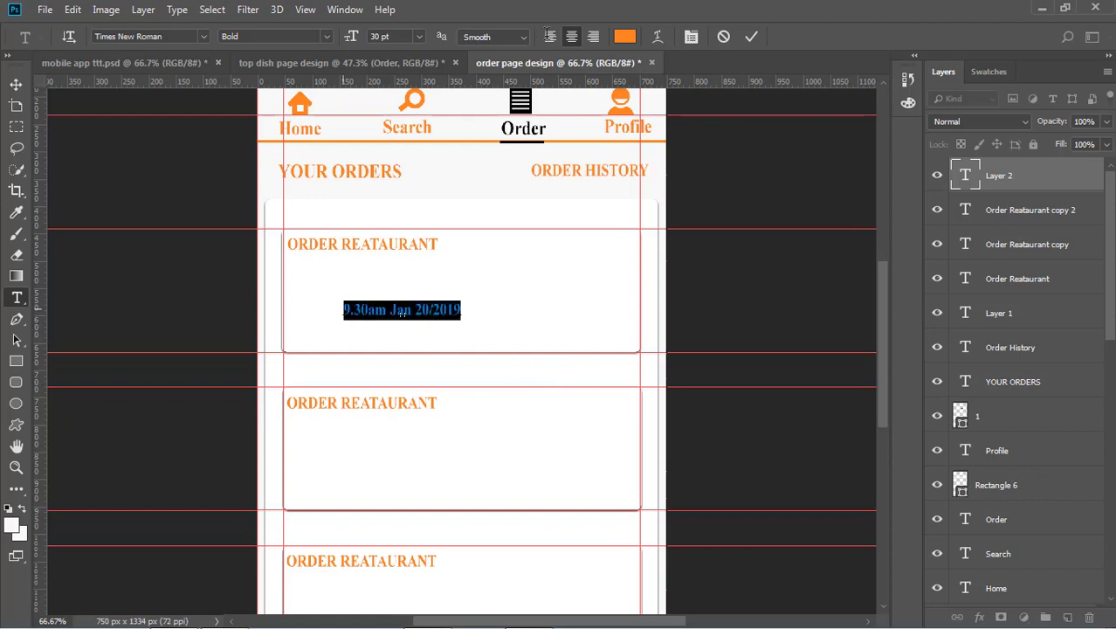
pyautogui.click(625, 36)
pyautogui.write('000000')
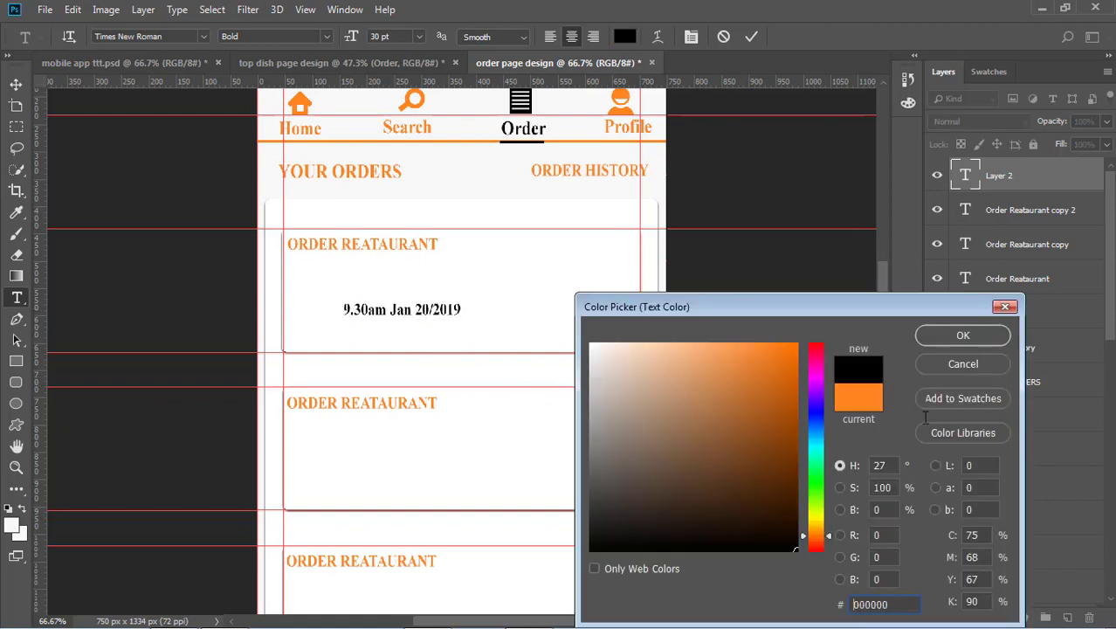
pyautogui.click(1004, 335)
pyautogui.hotkey('ctrl', 'Return')
pyautogui.press('v')
pyautogui.moveTo(429, 310); pyautogui.dragTo(382, 271)
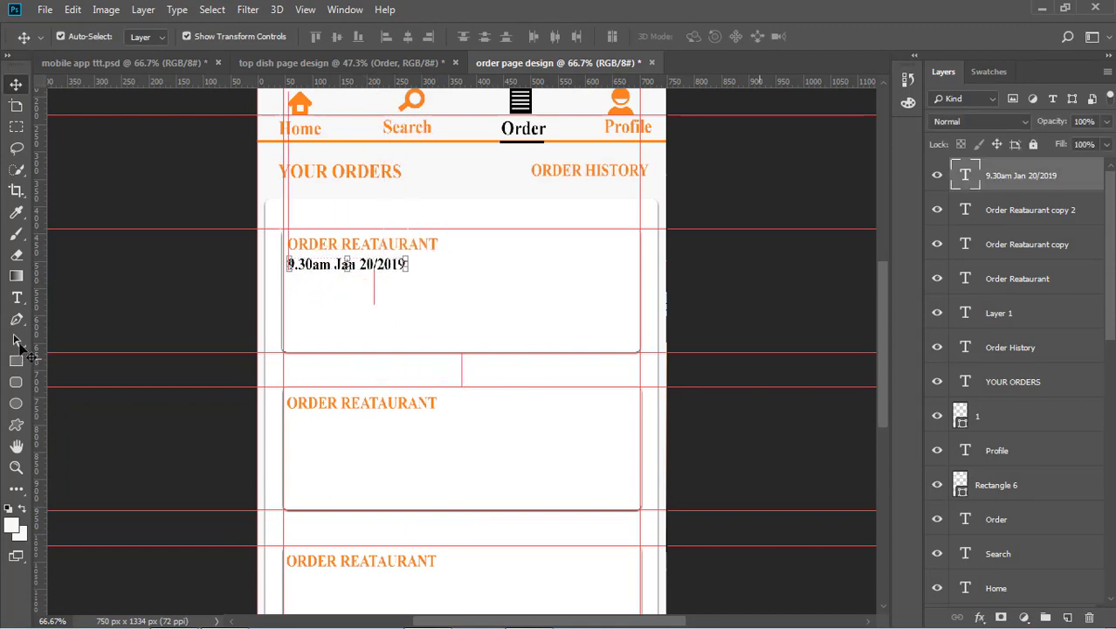
# Add a new black text line reading "ETA 10.00" below the date in the first card.
pyautogui.click(16, 297)
pyautogui.click(406, 310)
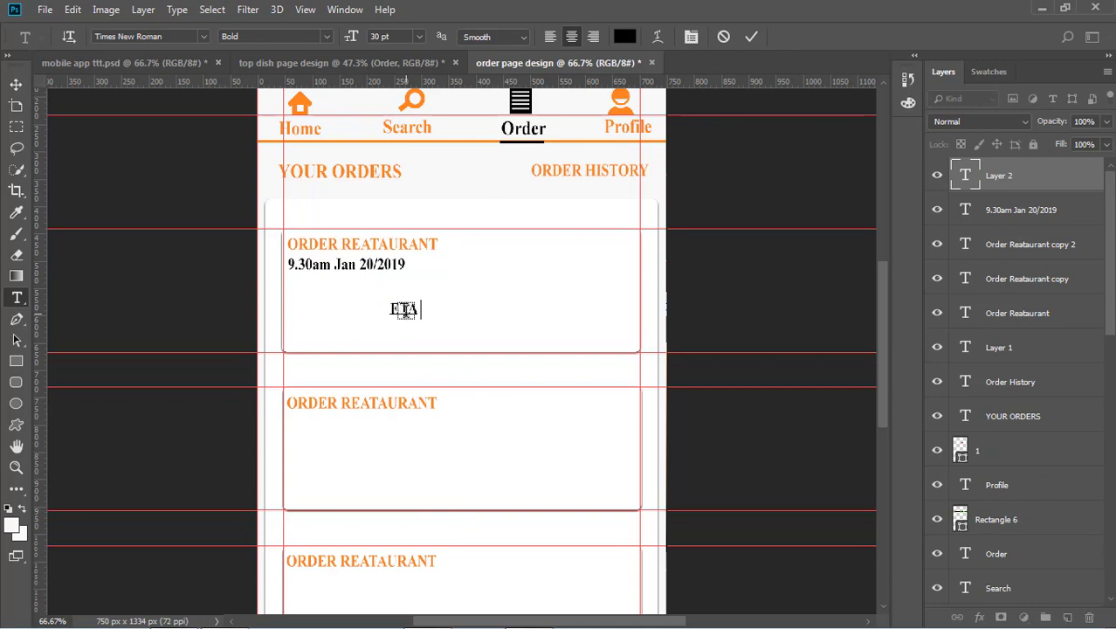
pyautogui.write('ETA 10')
pyautogui.press('BackSpace')
pyautogui.write('0.00')
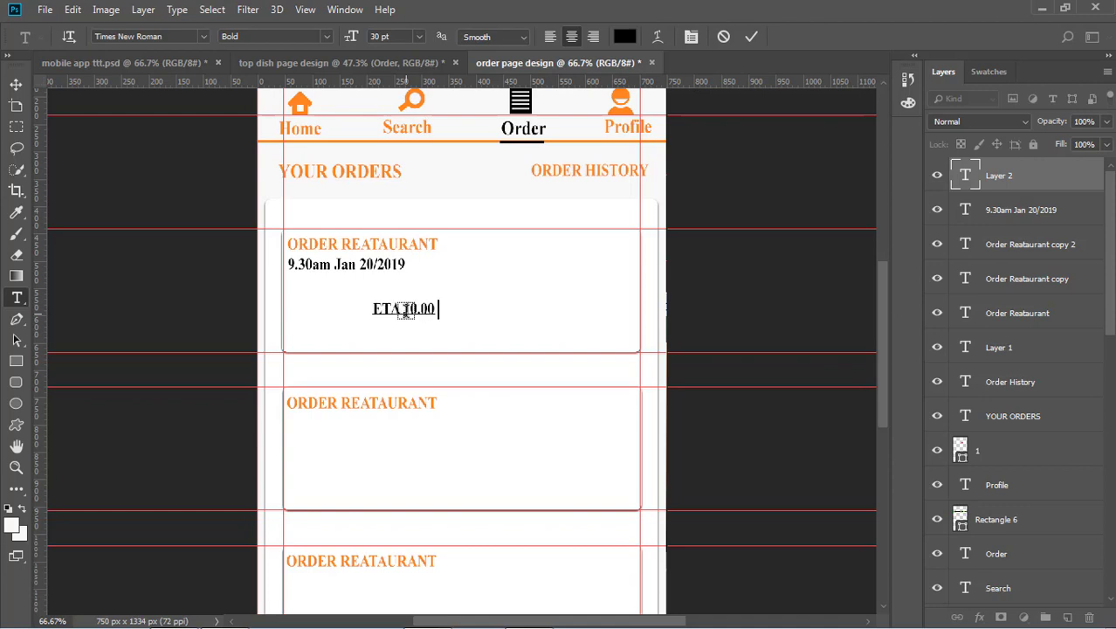
pyautogui.write(' M')
pyautogui.press('BackSpace')
pyautogui.press('BackSpace')
pyautogui.write('M')
pyautogui.press('BackSpace')
# Turn off All Caps for the ETA text line.
pyautogui.click(691, 37)
pyautogui.click(441, 456)
pyautogui.click(399, 302)
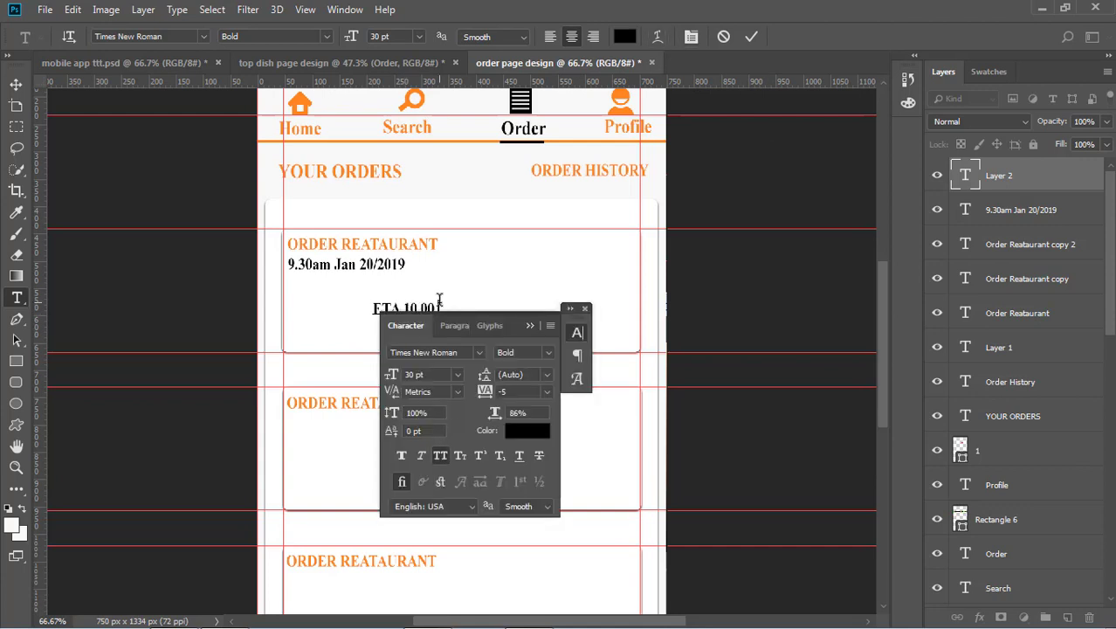
pyautogui.click(443, 459)
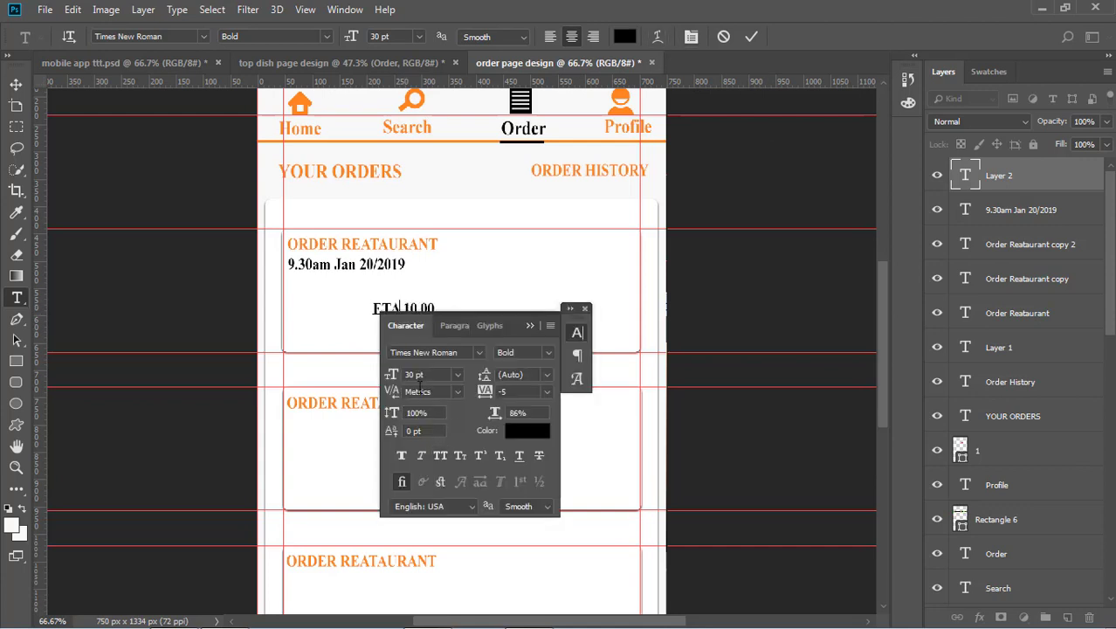
pyautogui.click(529, 326)
pyautogui.moveTo(436, 308); pyautogui.dragTo(346, 297)
pyautogui.click(437, 309)
pyautogui.moveTo(438, 308); pyautogui.dragTo(371, 308)
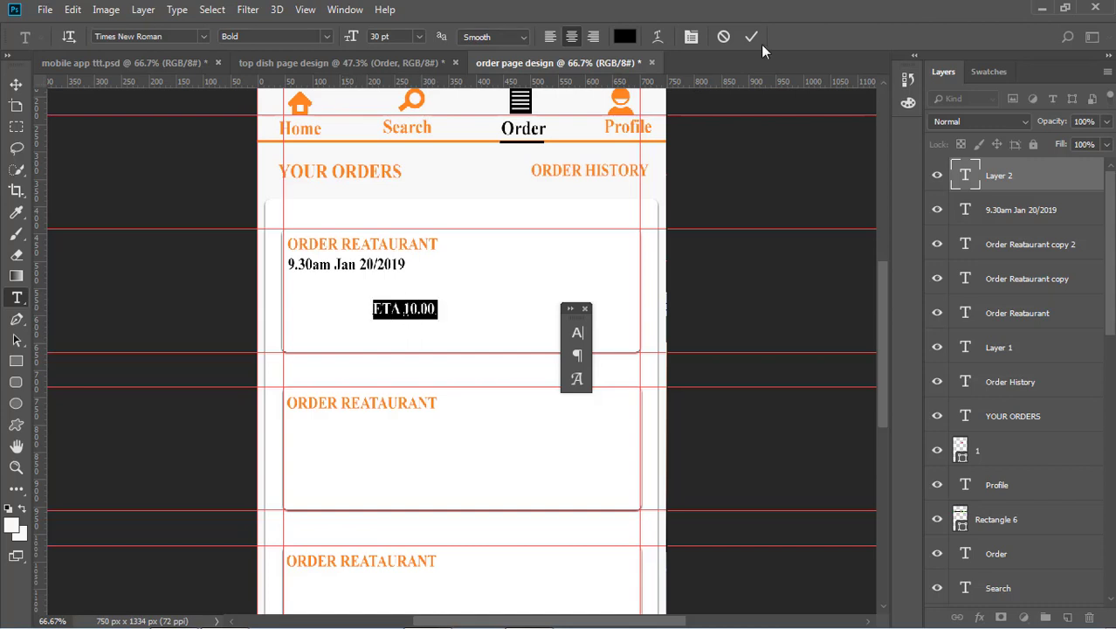
pyautogui.click(691, 37)
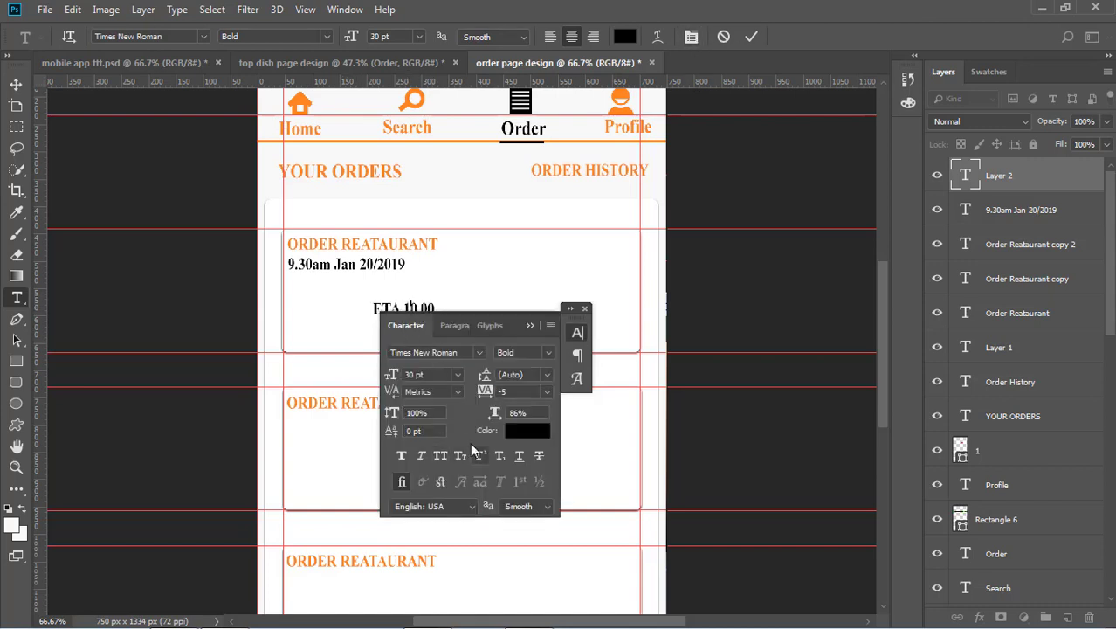
pyautogui.click(529, 325)
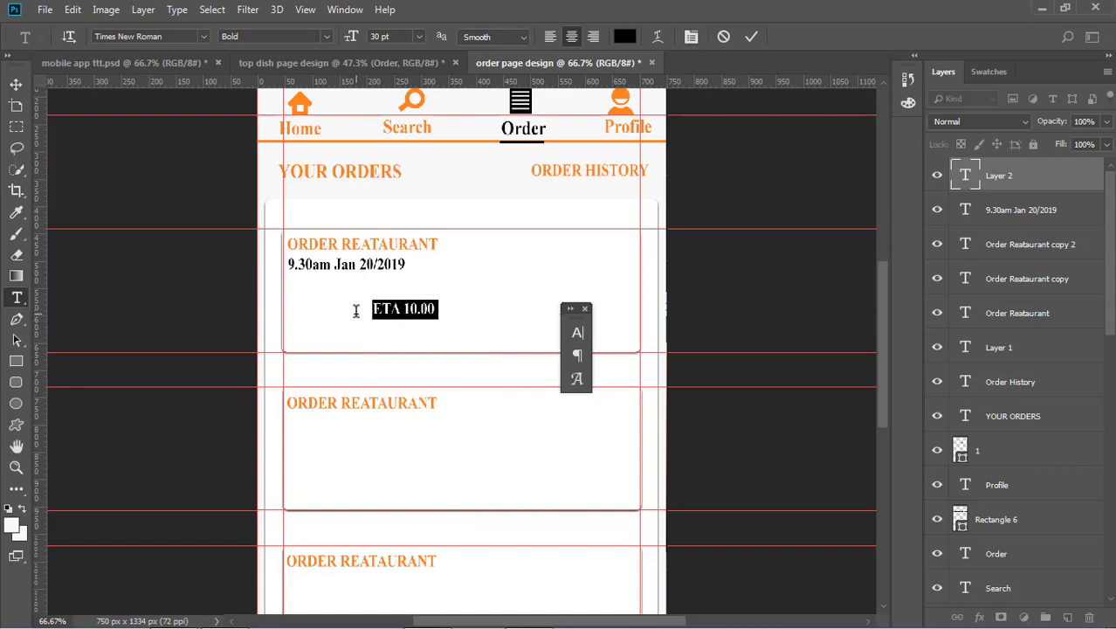
# Append "min" to make the line "ETA 10.00 min" and align it directly under the date line.
pyautogui.click(415, 311)
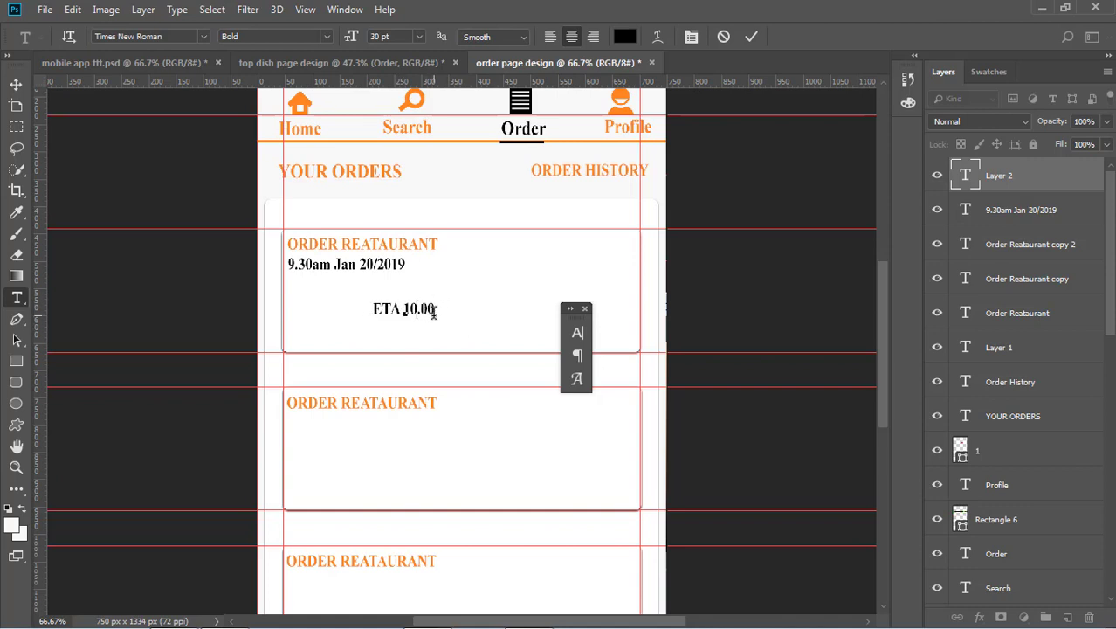
pyautogui.click(439, 311)
pyautogui.write('min')
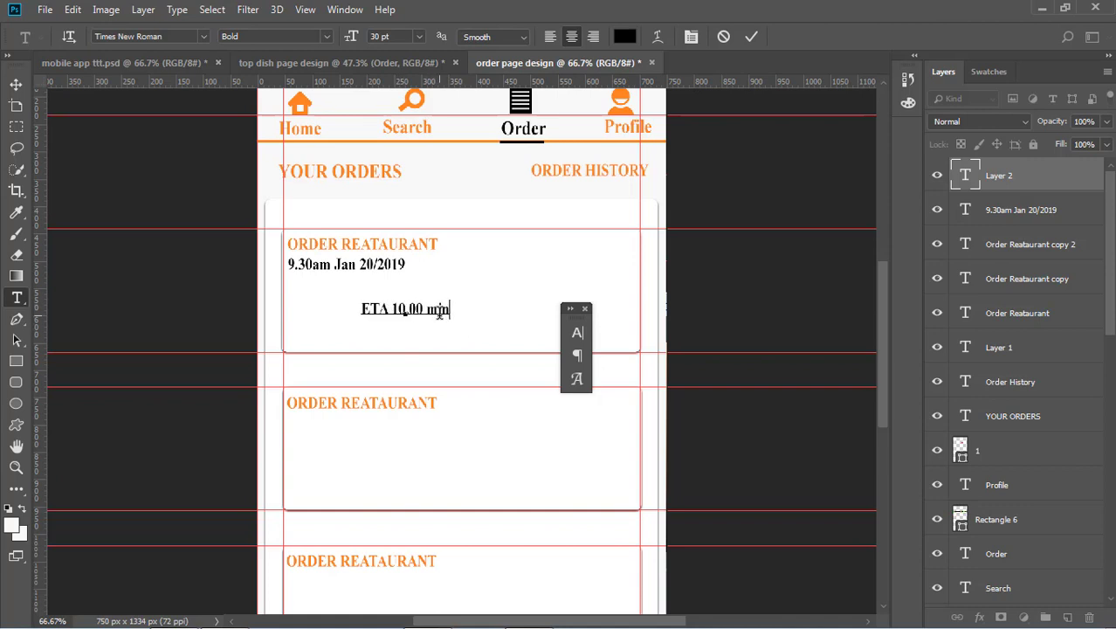
pyautogui.hotkey('ctrl', 'Return')
pyautogui.moveTo(443, 316); pyautogui.dragTo(368, 288)
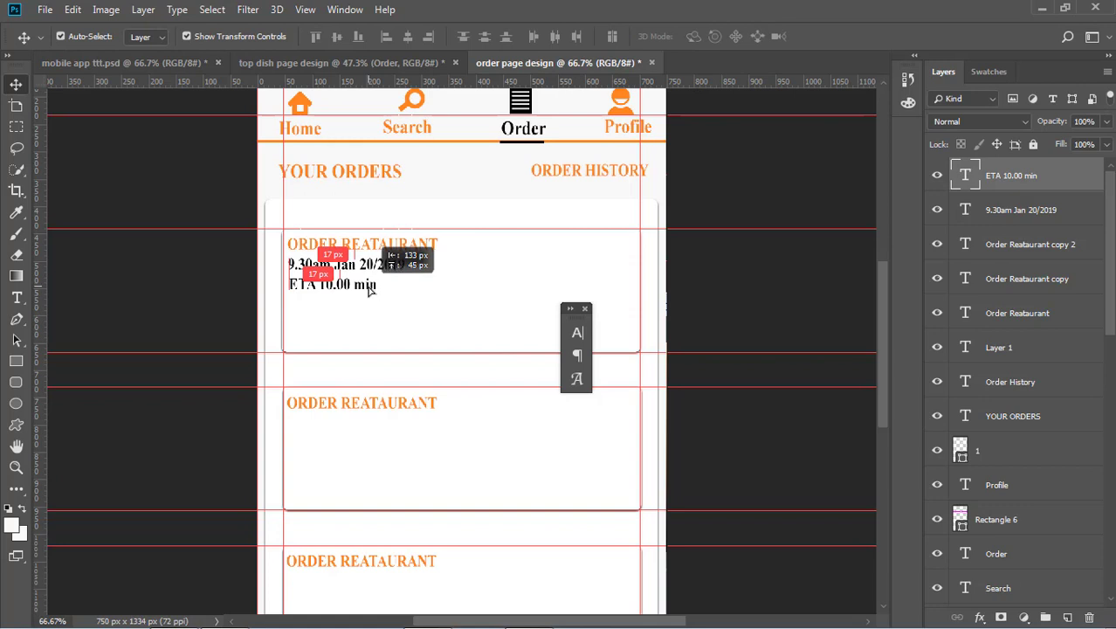
pyautogui.click(751, 302)
pyautogui.press('t')
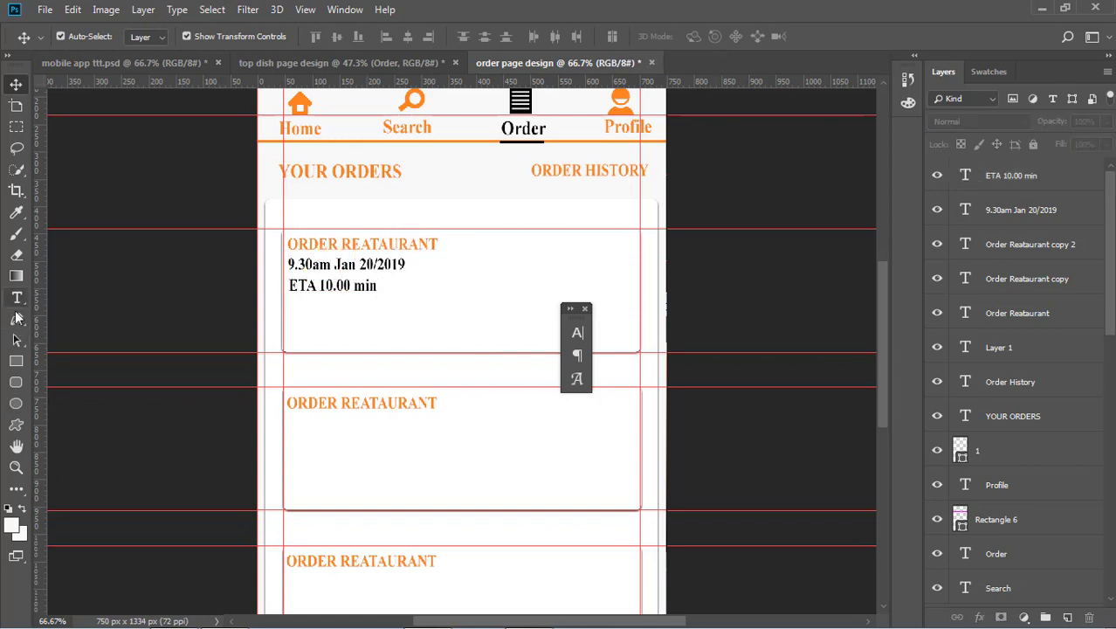
# Add a black "Total" text line near the bottom of the first card, aligned under the ETA line.
pyautogui.click(303, 337)
pyautogui.write('To')
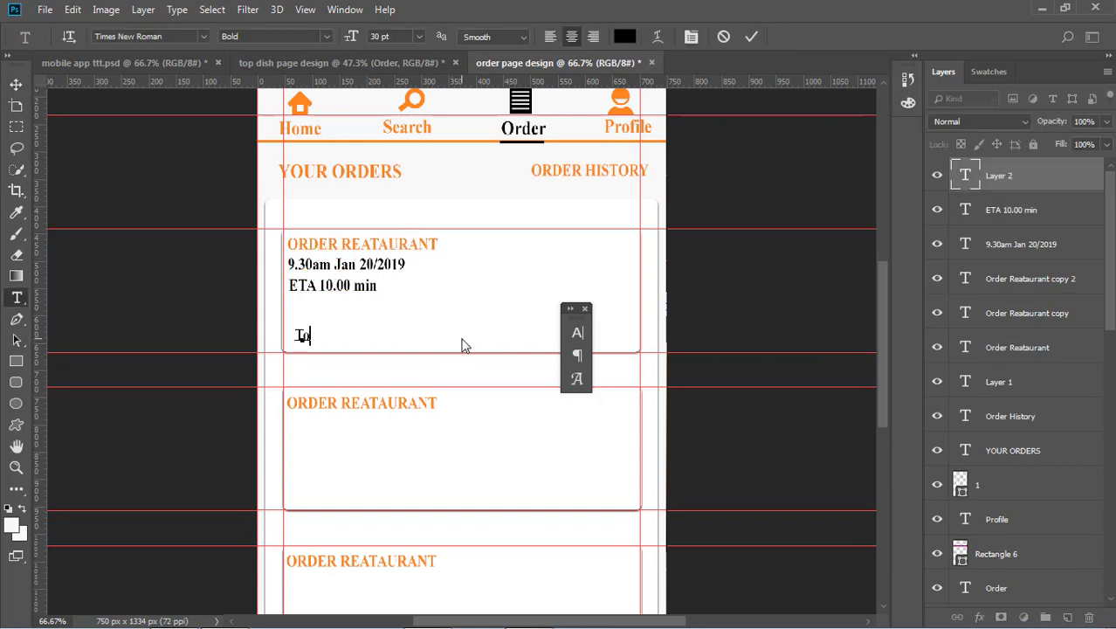
pyautogui.write('tal')
pyautogui.hotkey('ctrl', 'Return')
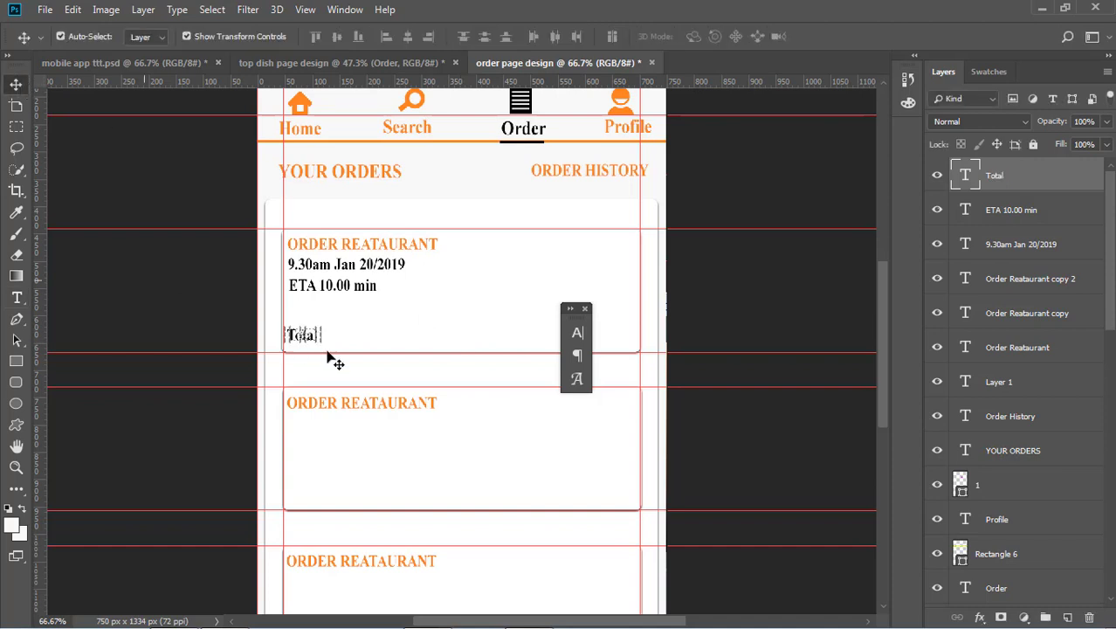
pyautogui.moveTo(312, 339); pyautogui.dragTo(316, 340)
# Add the text "8 Item" to the first card and place it on the Total row, right of center.
pyautogui.press('t')
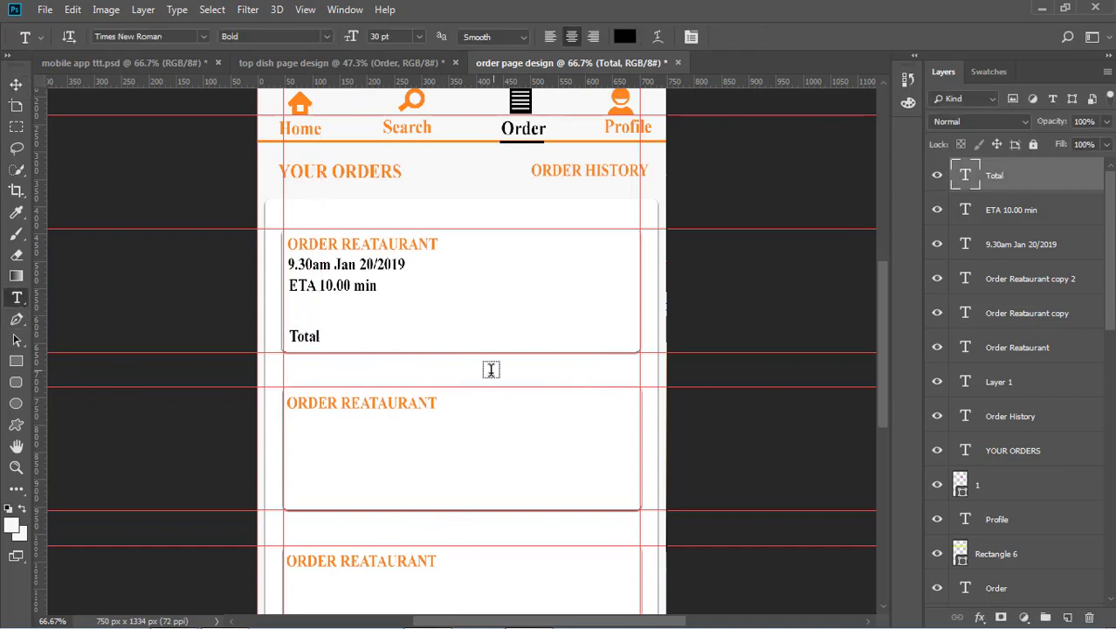
pyautogui.click(482, 335)
pyautogui.write('Item')
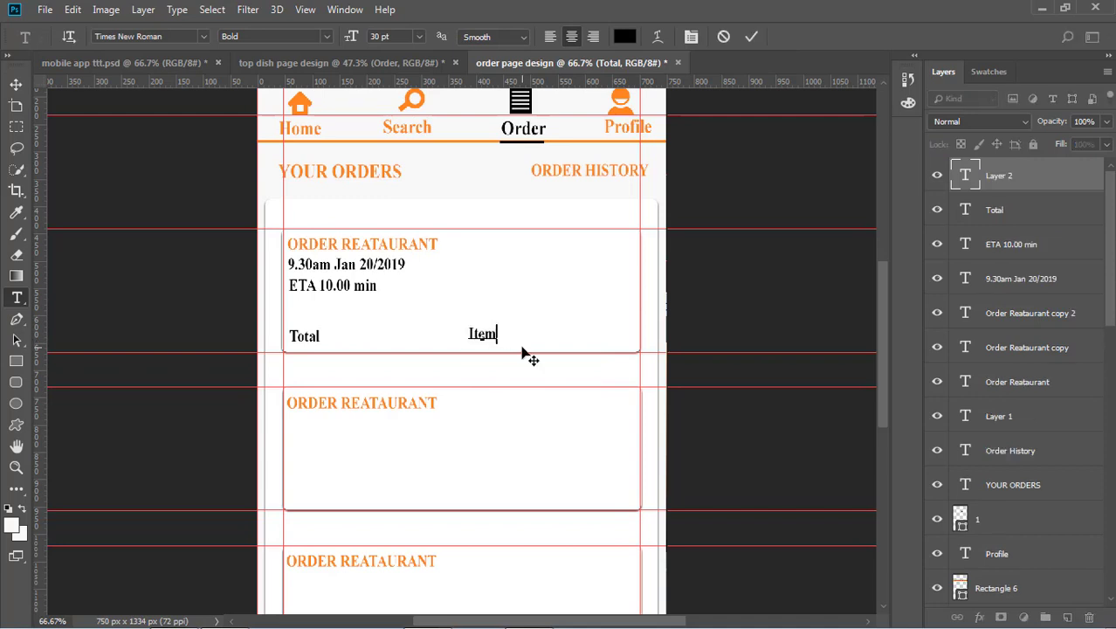
pyautogui.click(469, 332)
pyautogui.scroll(1, 454, 331)
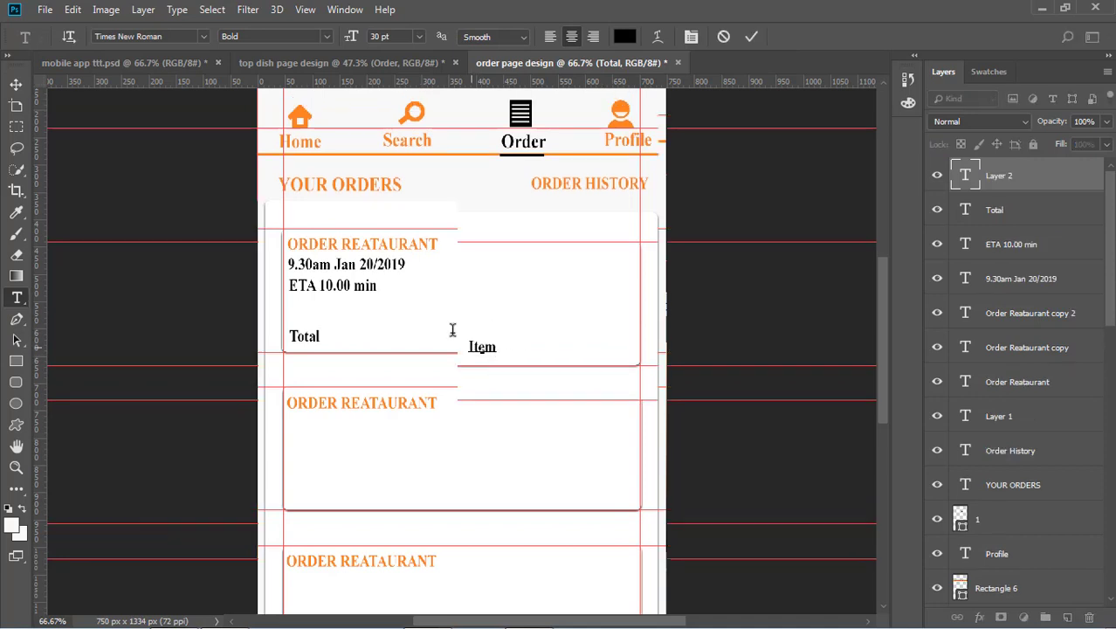
pyautogui.write('$')
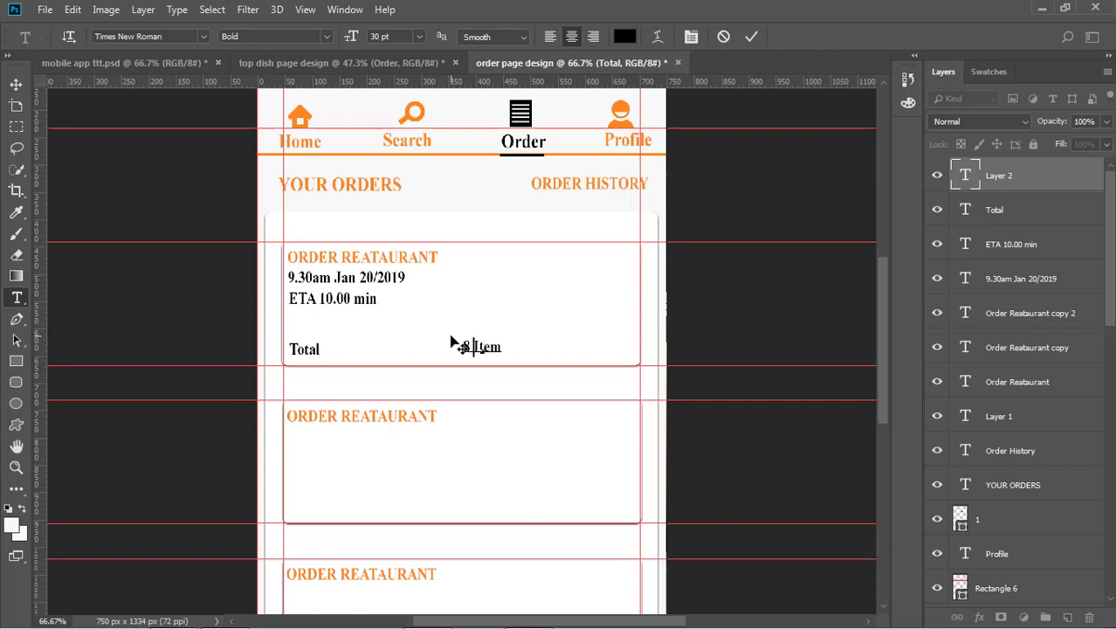
pyautogui.hotkey('ctrl', 'Return')
pyautogui.moveTo(482, 351); pyautogui.dragTo(548, 354)
pyautogui.click(139, 345)
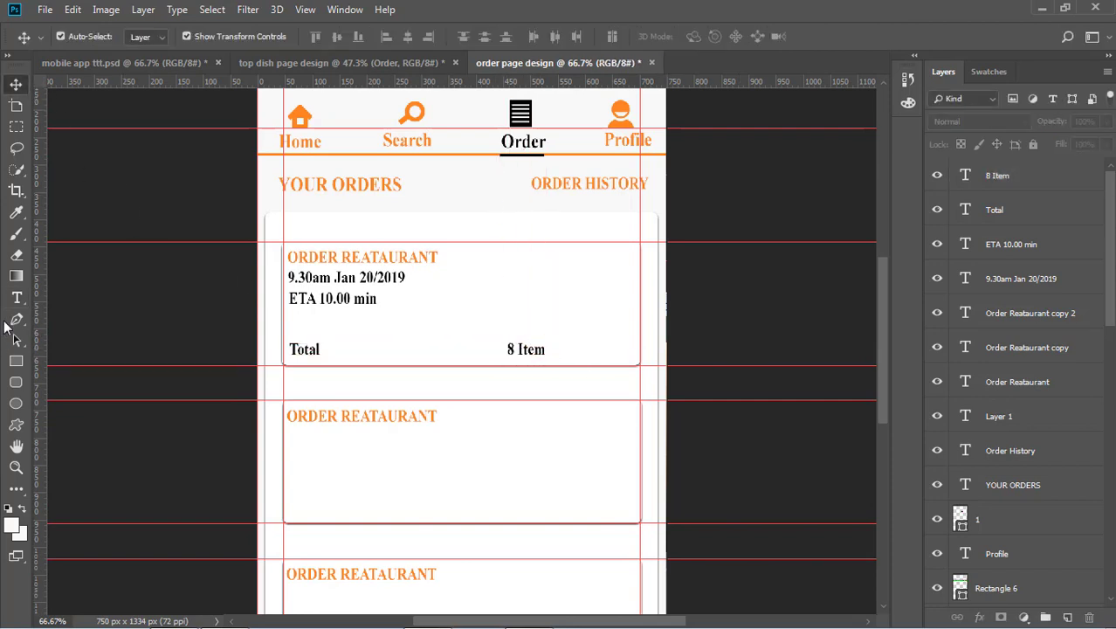
# Add the price text "1,200" and place it at the right end of the first card's Total row.
pyautogui.click(16, 297)
pyautogui.click(471, 297)
pyautogui.write('12.00')
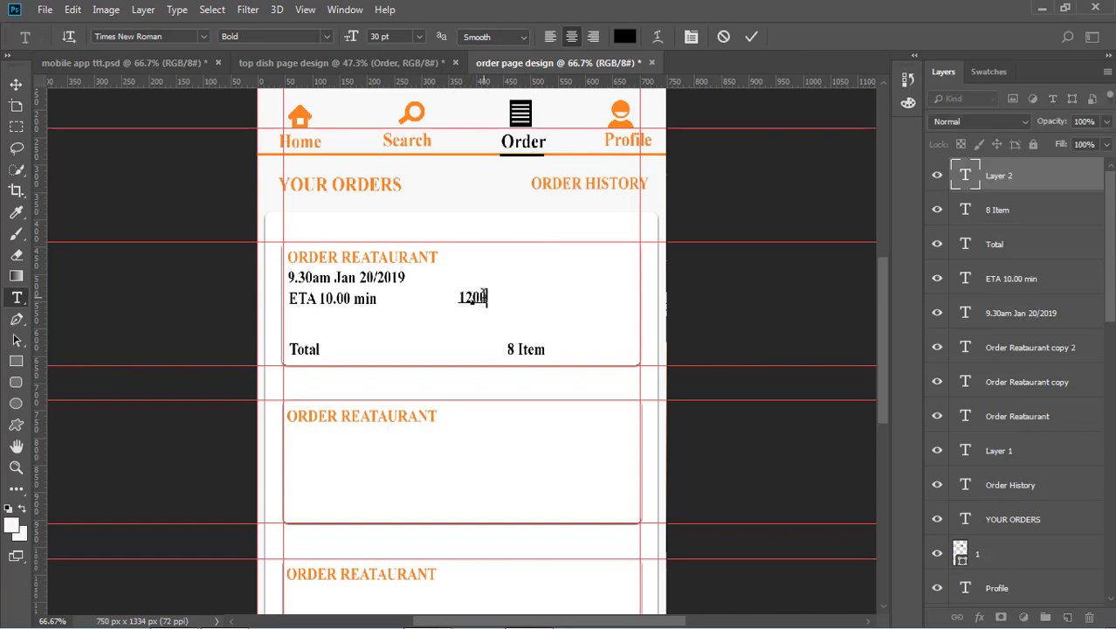
pyautogui.press('Left')
pyautogui.press('Left')
pyautogui.press('Left')
pyautogui.write(',')
pyautogui.click(16, 85)
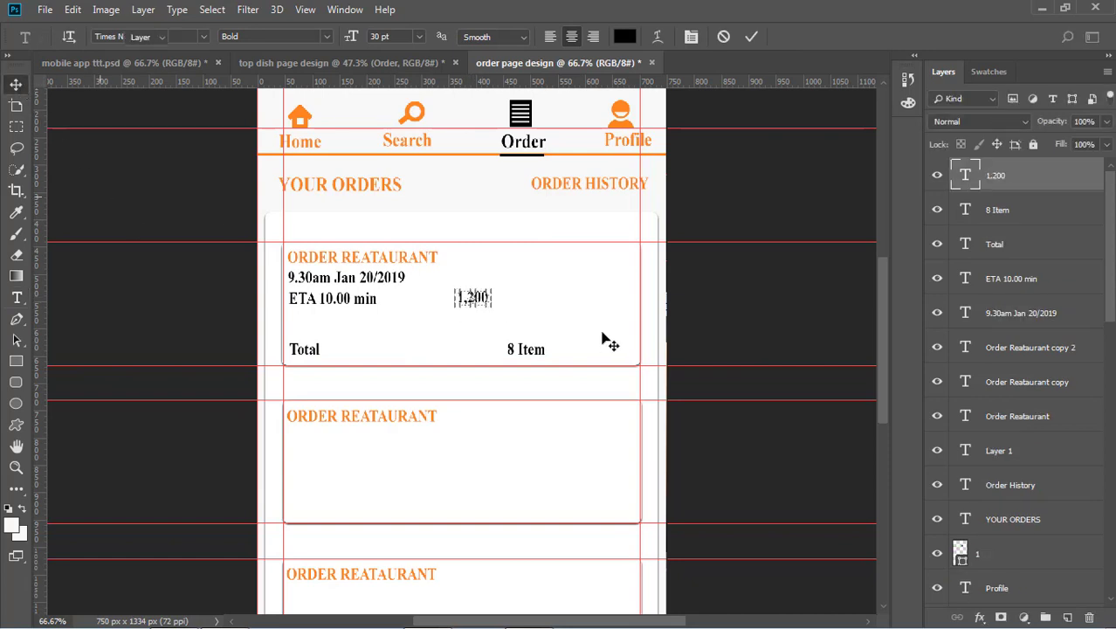
pyautogui.moveTo(468, 304); pyautogui.dragTo(609, 360)
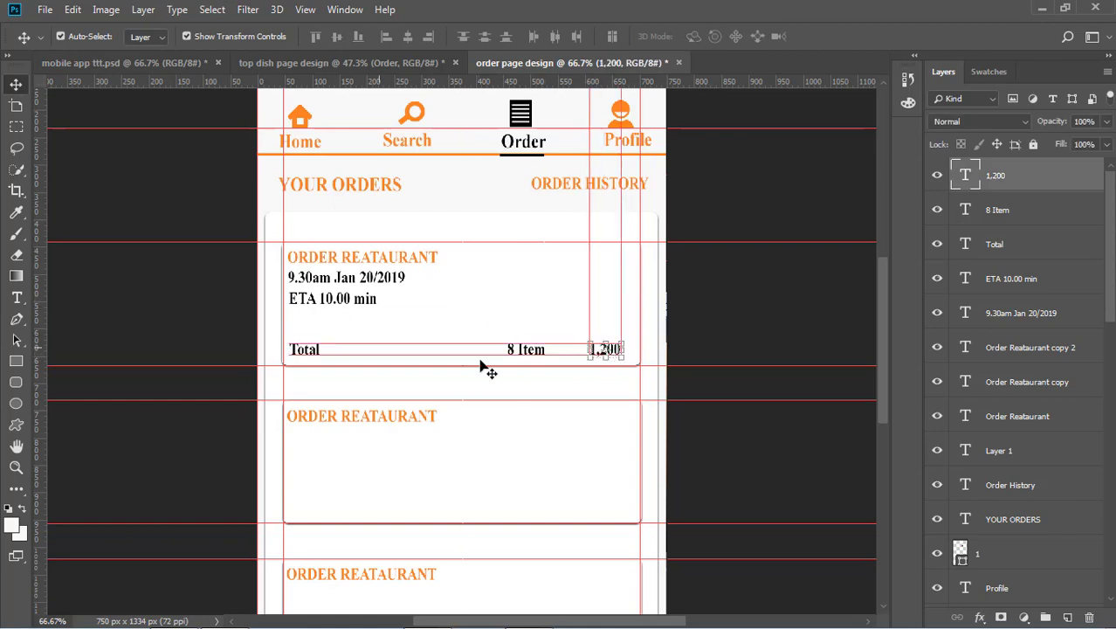
# Append "Rs" to the price so it reads "1,200 Rs".
pyautogui.press('t')
pyautogui.click(621, 350)
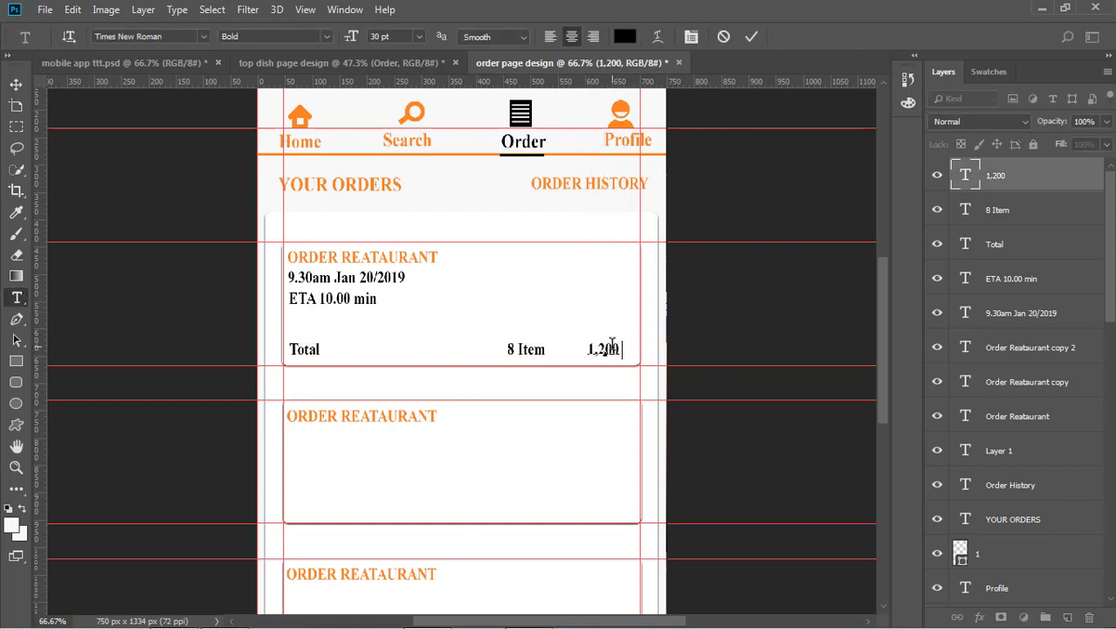
pyautogui.write('Rs')
pyautogui.click(16, 85)
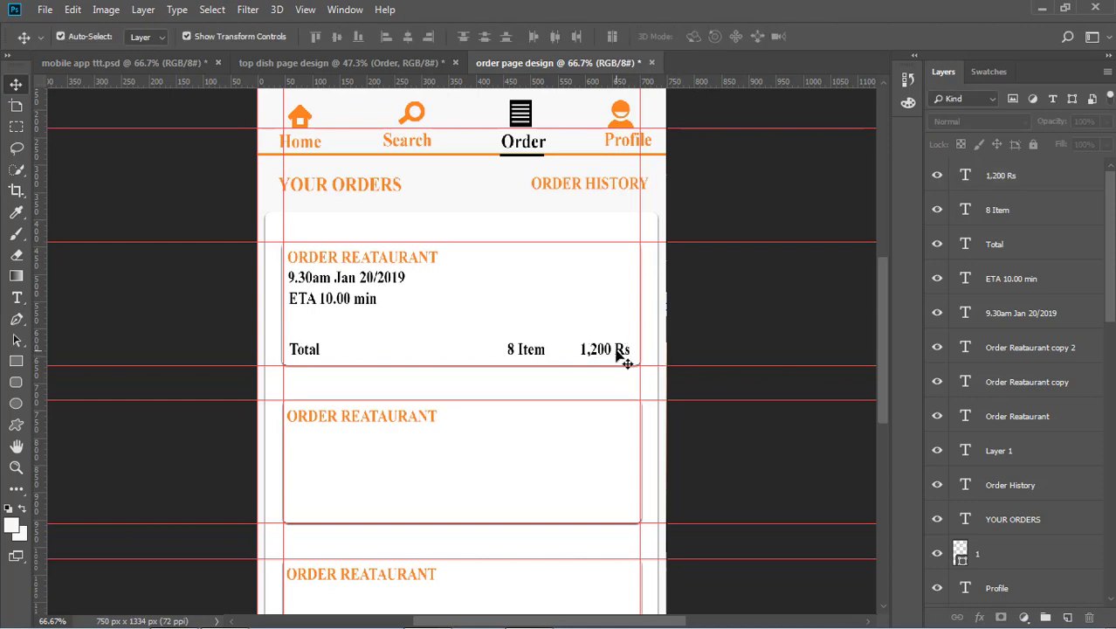
# Add a "Track Order" label, move it above the price in the first card and scale it down slightly.
pyautogui.press('t')
pyautogui.click(465, 295)
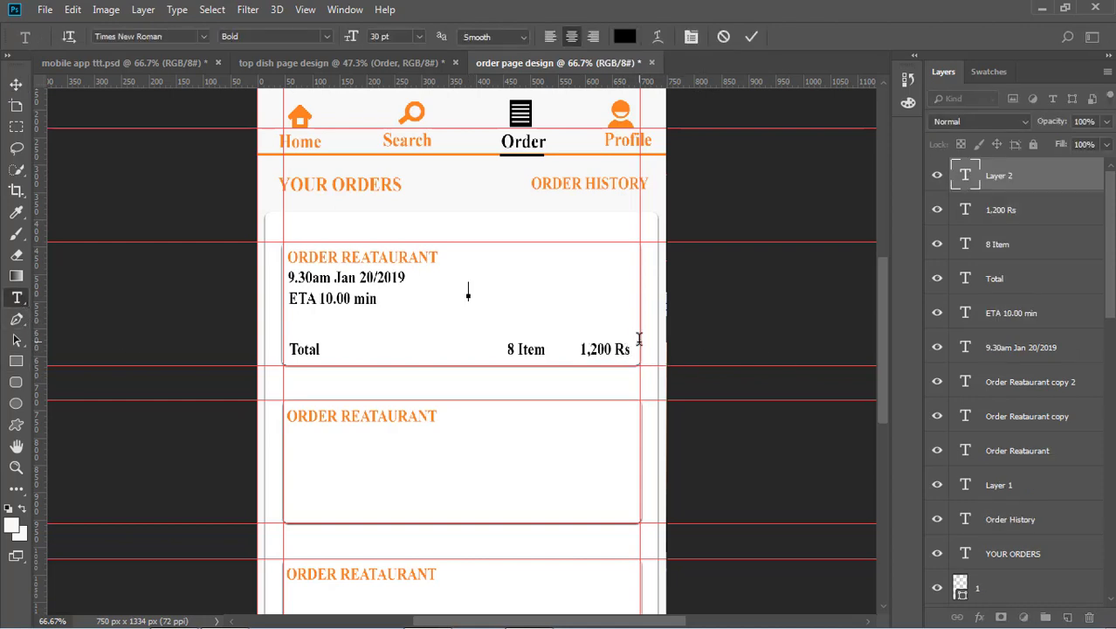
pyautogui.write('Track Order')
pyautogui.click(16, 85)
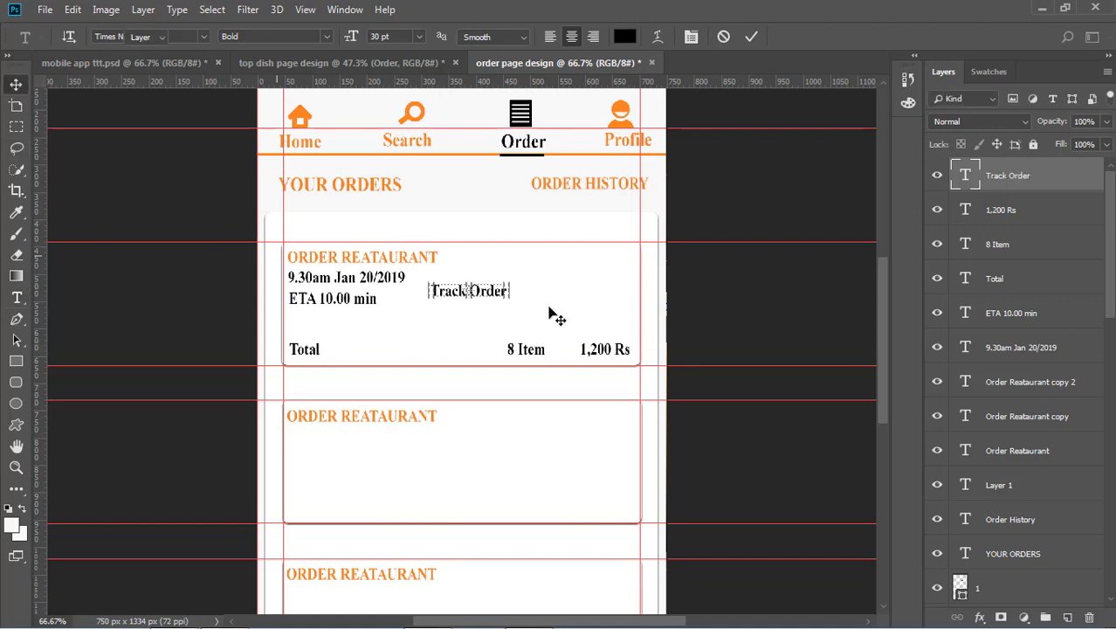
pyautogui.moveTo(486, 295); pyautogui.dragTo(618, 308)
pyautogui.hotkey('ctrl', 't')
pyautogui.press('Return')
# Copy the delivery rider image from the top dish page design into the order page and scale it to about 19% above the Track Order label.
pyautogui.click(434, 65)
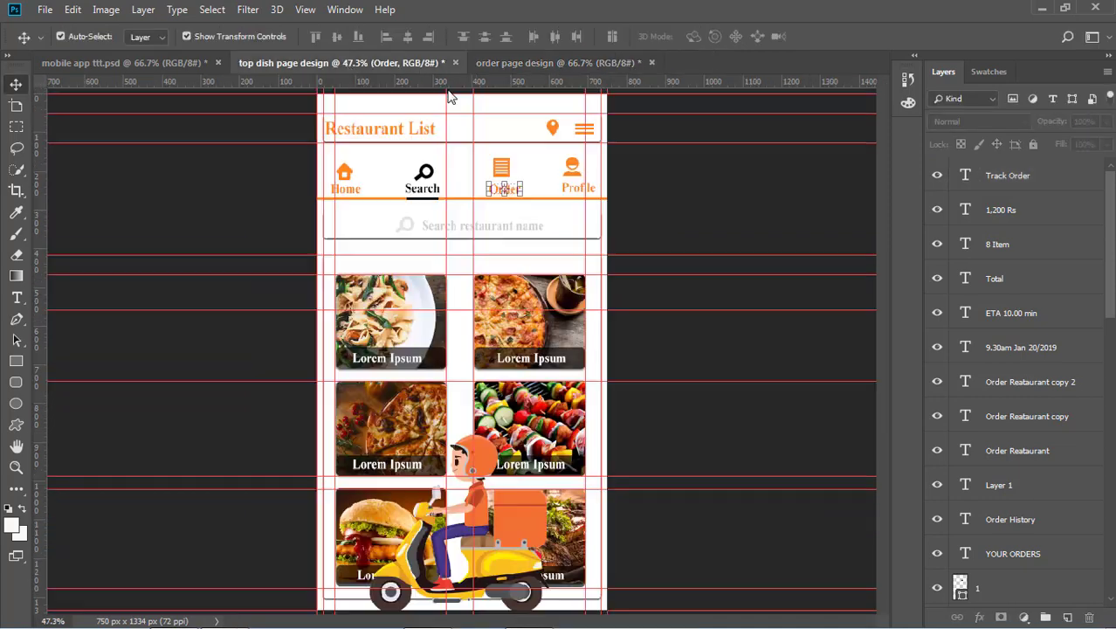
pyautogui.moveTo(513, 531); pyautogui.dragTo(522, 265)
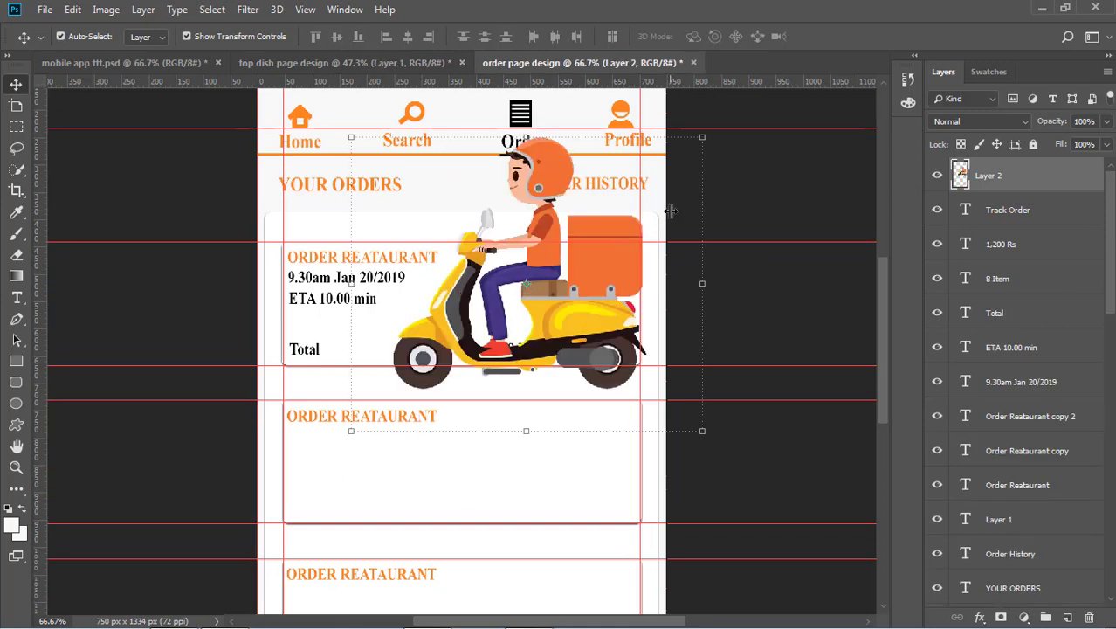
pyautogui.moveTo(703, 137); pyautogui.dragTo(615, 253)
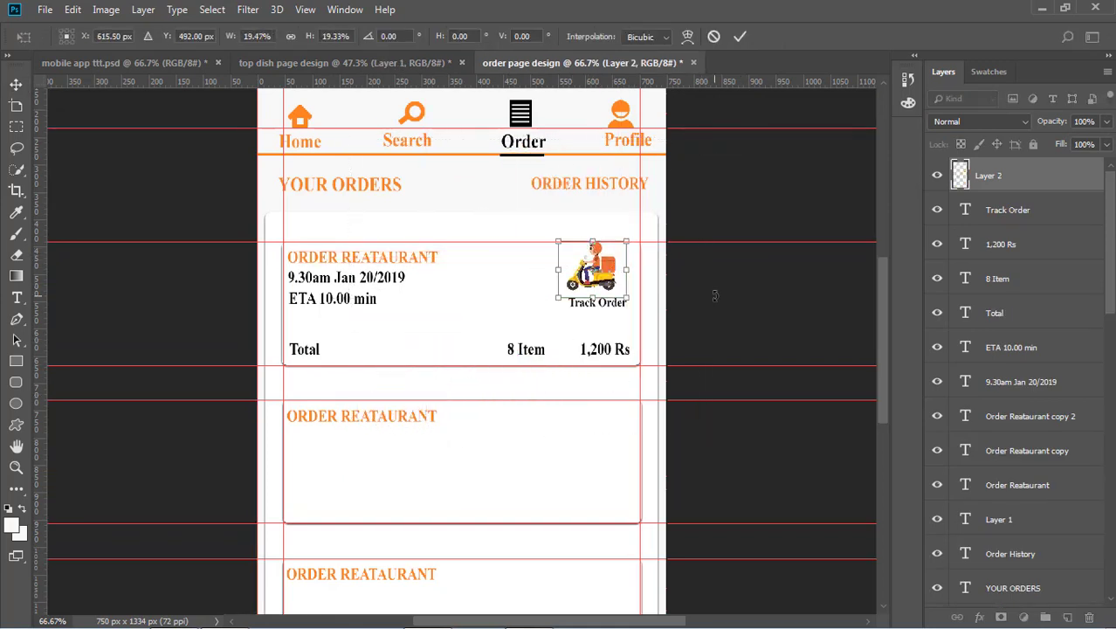
pyautogui.press('Return')
# Lower the Track Order label slightly and move the rider image down to sit directly above it.
pyautogui.moveTo(610, 309); pyautogui.dragTo(609, 317)
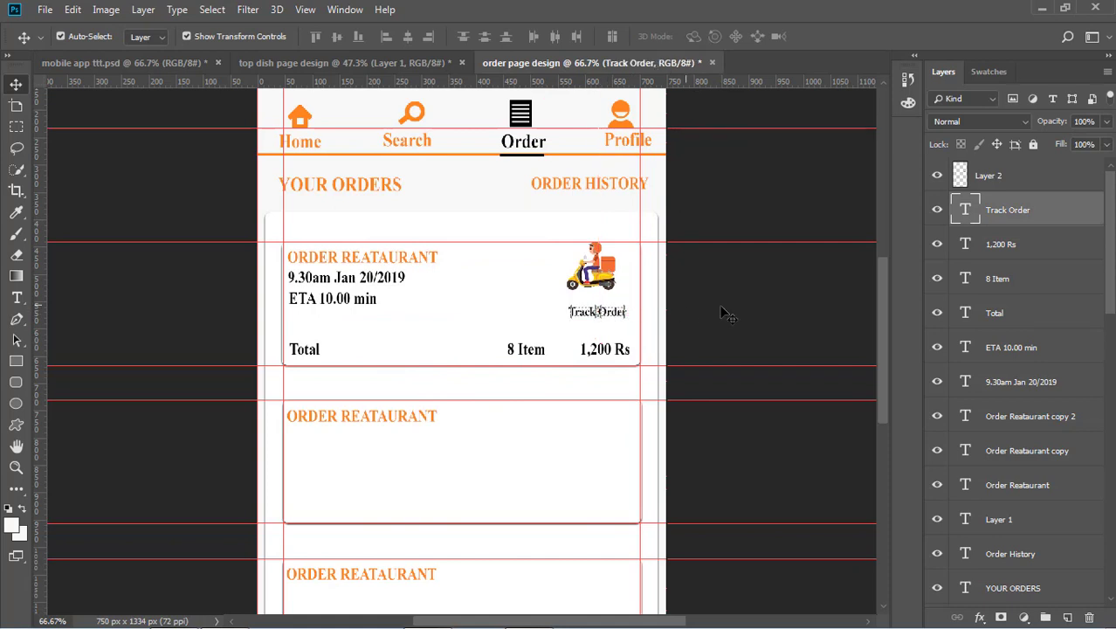
pyautogui.moveTo(604, 270); pyautogui.dragTo(611, 293)
pyautogui.click(721, 308)
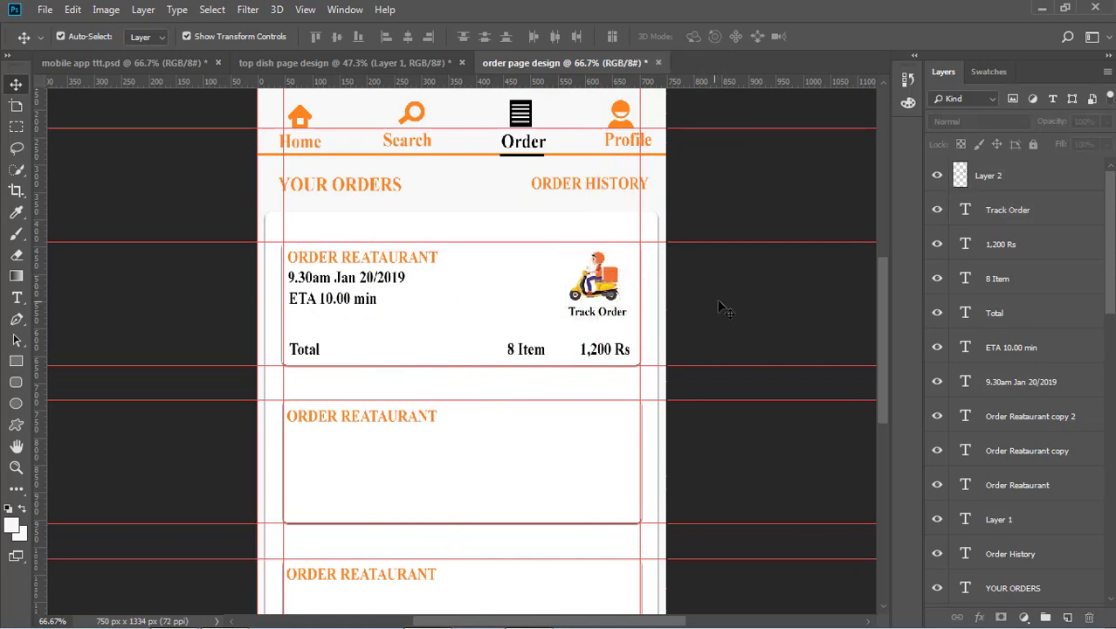
# Duplicate the first card's date and ETA lines under the second card's heading.
pyautogui.click(373, 277)
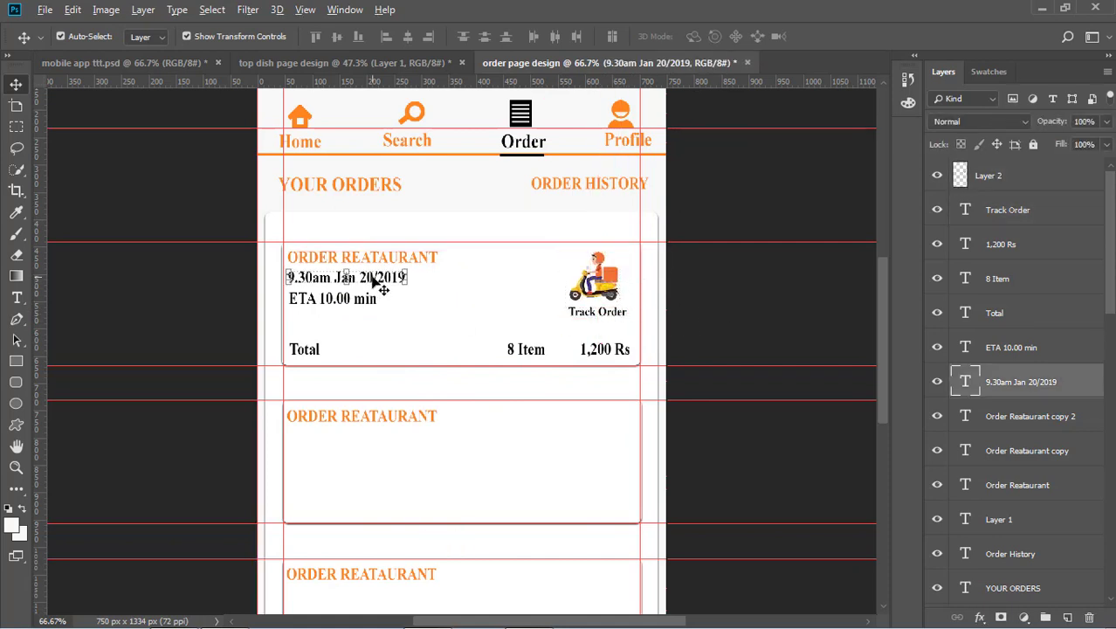
pyautogui.moveTo(373, 278); pyautogui.dragTo(374, 433)
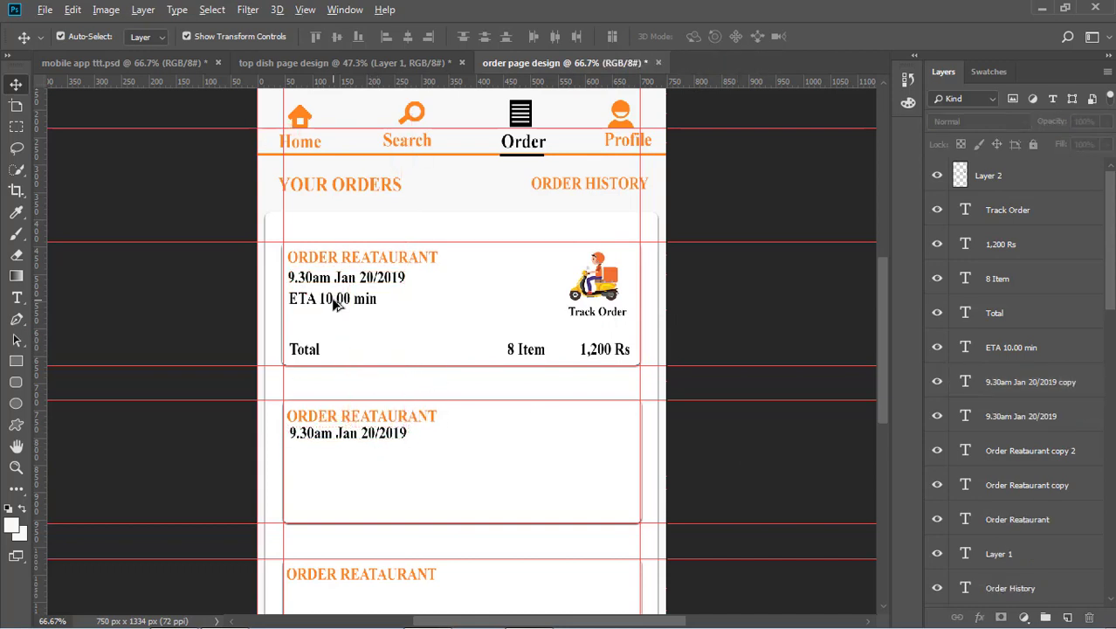
pyautogui.moveTo(336, 301); pyautogui.dragTo(338, 457)
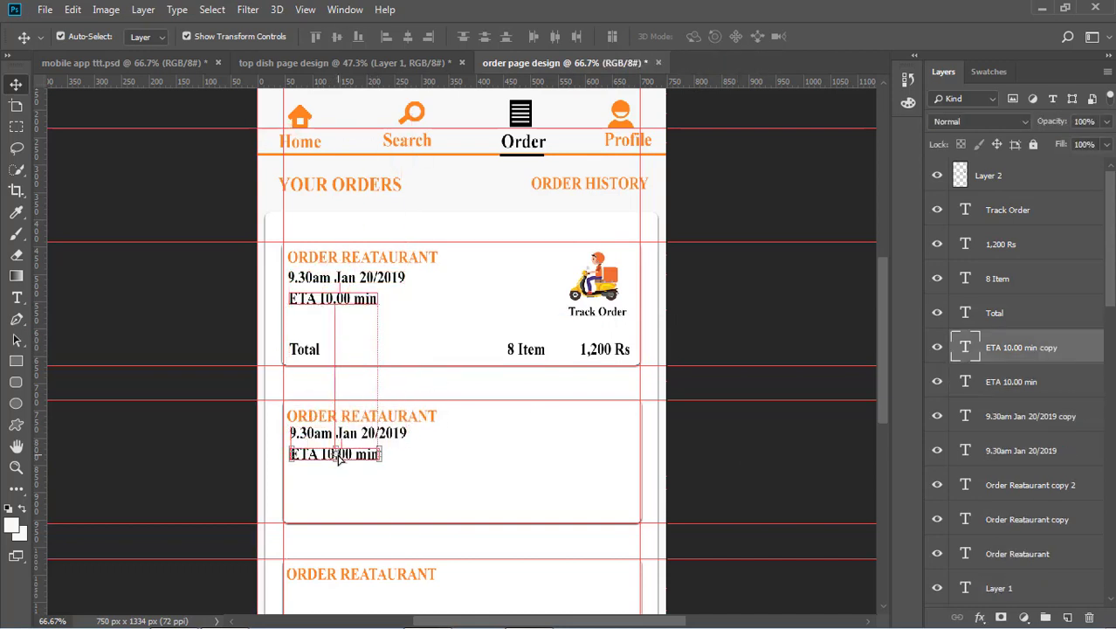
# Duplicate the Total, 8 Item and 1,200 Rs texts onto the bottom row of the second card.
pyautogui.moveTo(314, 348); pyautogui.dragTo(317, 512)
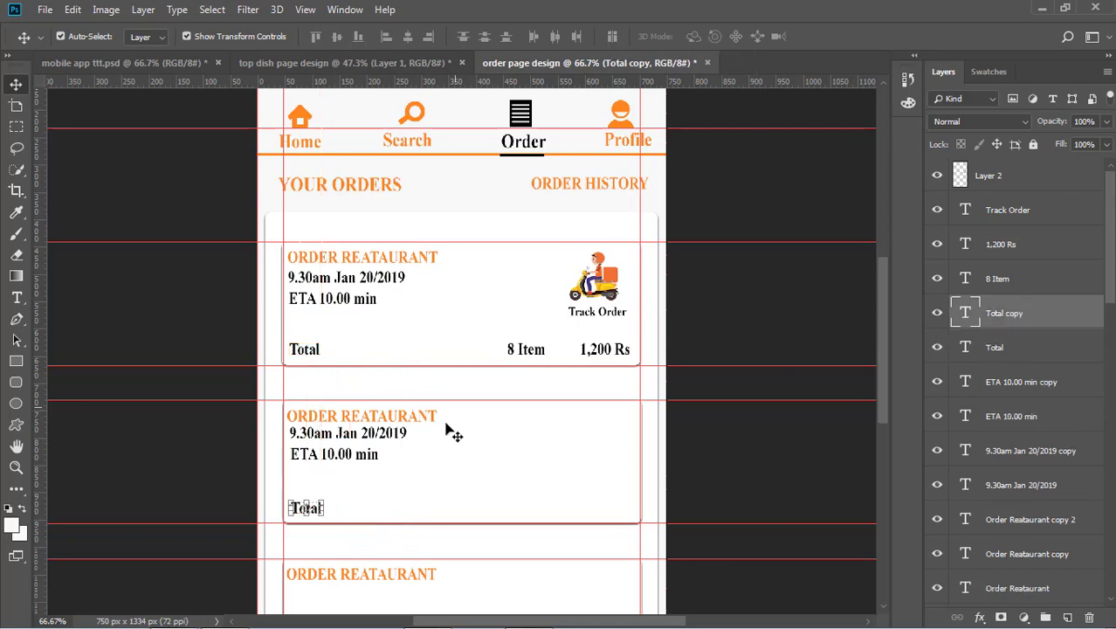
pyautogui.moveTo(525, 355); pyautogui.dragTo(526, 512)
pyautogui.moveTo(592, 358); pyautogui.dragTo(595, 516)
pyautogui.click(739, 461)
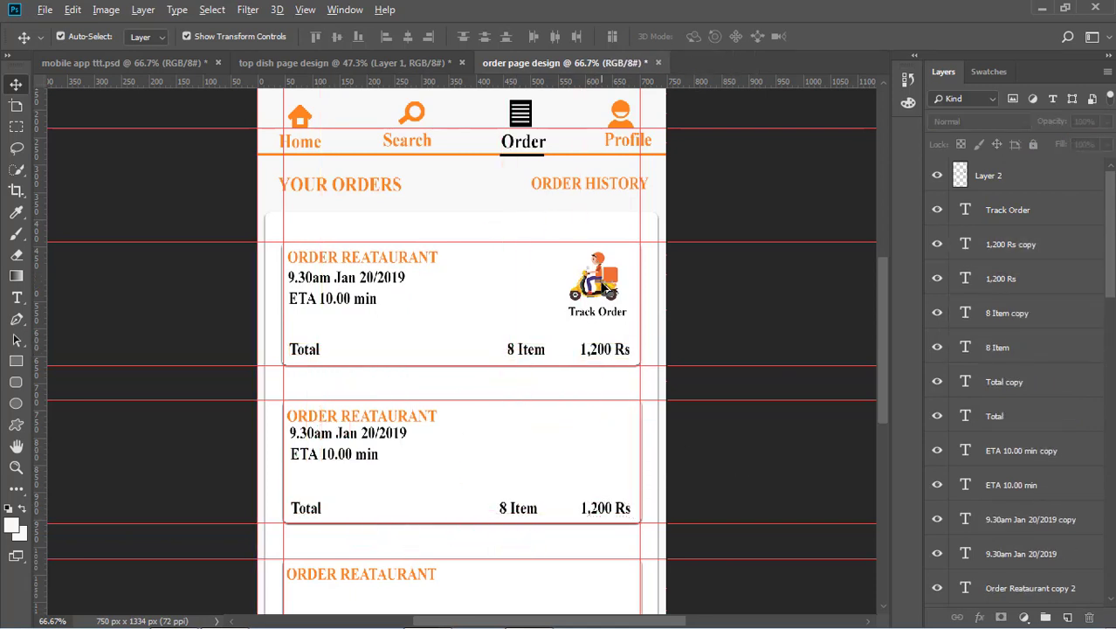
# Duplicate the Track Order label and the rider image into the second card above its price.
pyautogui.moveTo(611, 317); pyautogui.dragTo(613, 477)
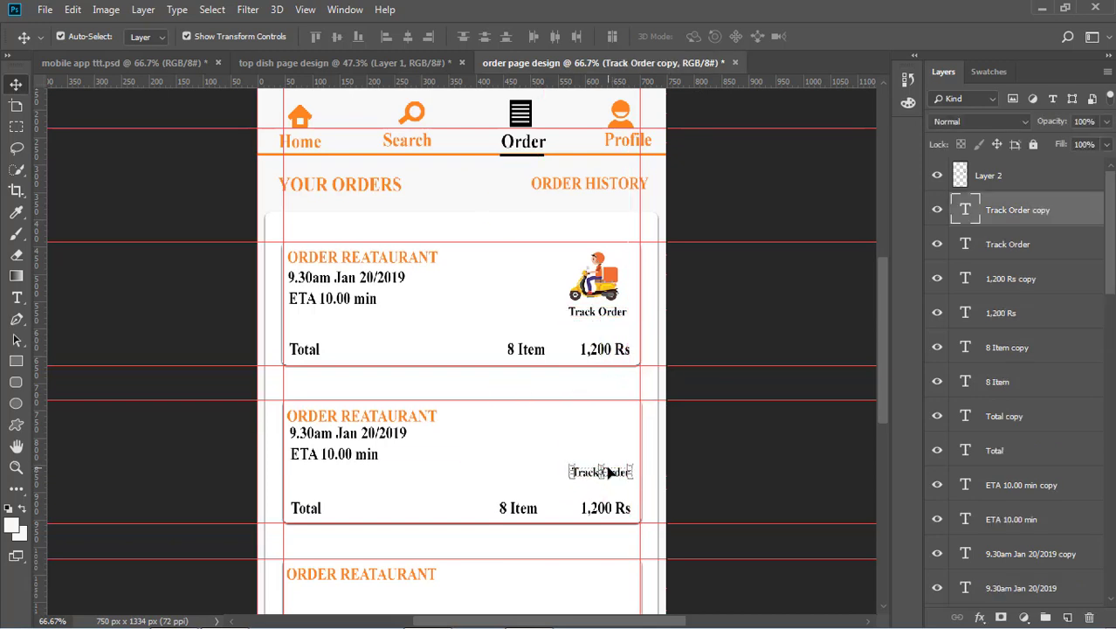
pyautogui.click(690, 475)
pyautogui.moveTo(601, 281); pyautogui.dragTo(601, 436)
# Nudge the rider images in both cards slightly right to center them over their Track Order labels.
pyautogui.click(615, 289)
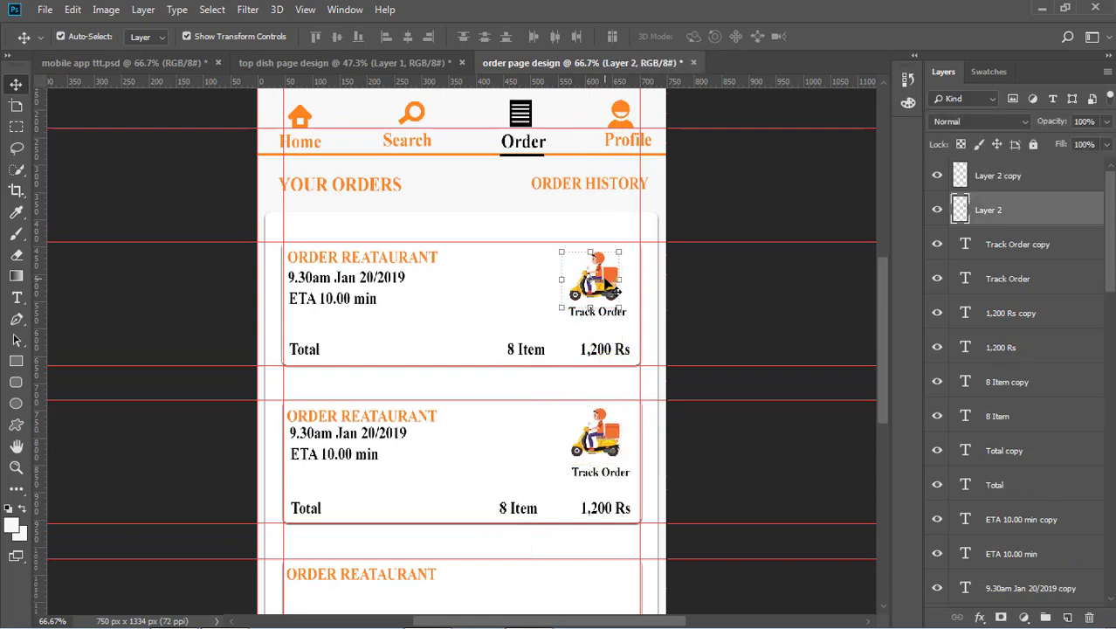
pyautogui.click(622, 445)
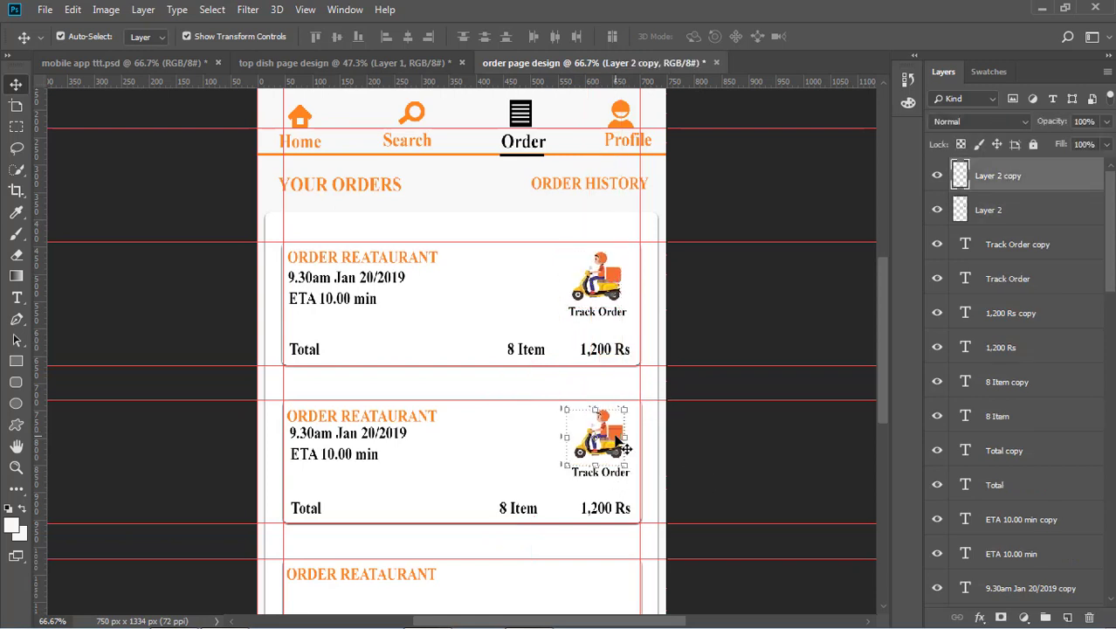
pyautogui.click(704, 489)
pyautogui.scroll(-3, 664, 482)
pyautogui.click(384, 337)
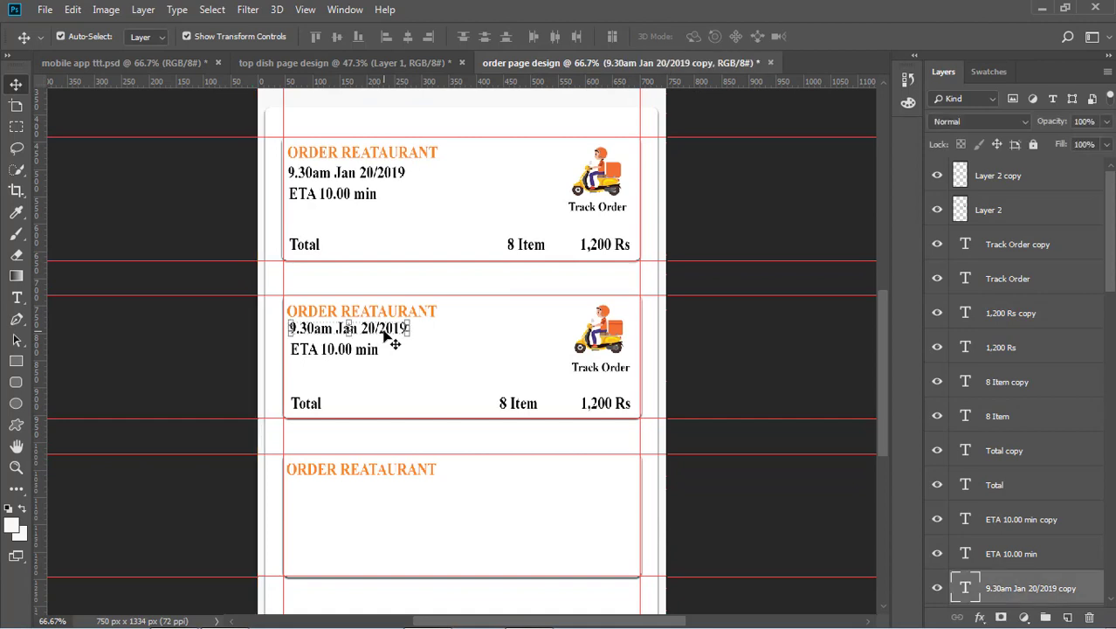
pyautogui.hotkey('ctrl', 't')
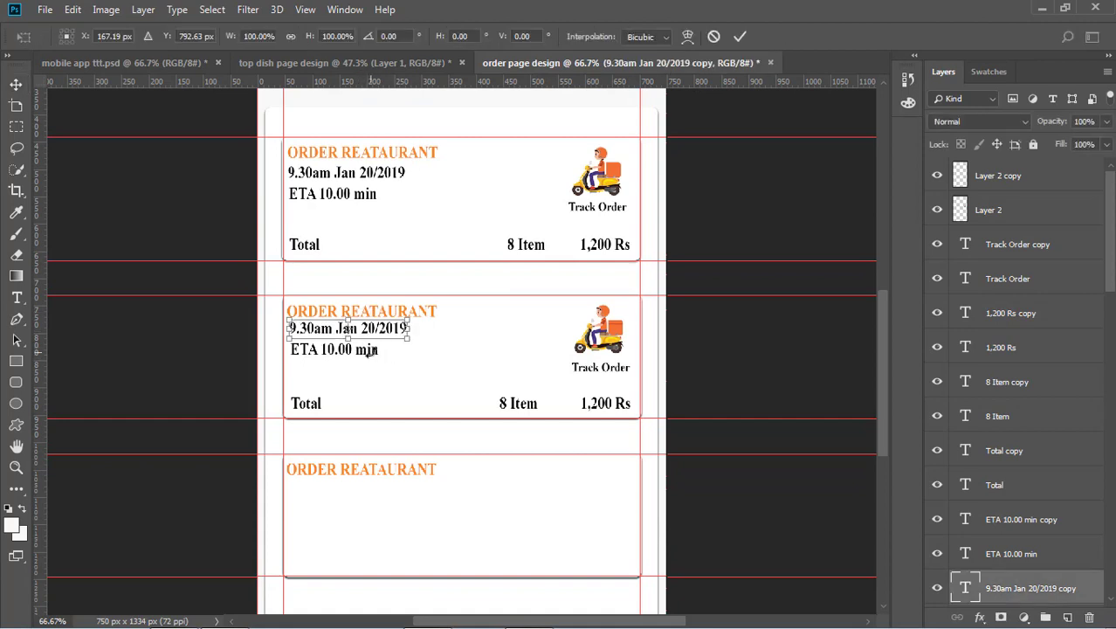
pyautogui.press('Return')
# Try to duplicate the second card's ETA line, rider image, price and item count together into the third card.
pyautogui.click(361, 351)
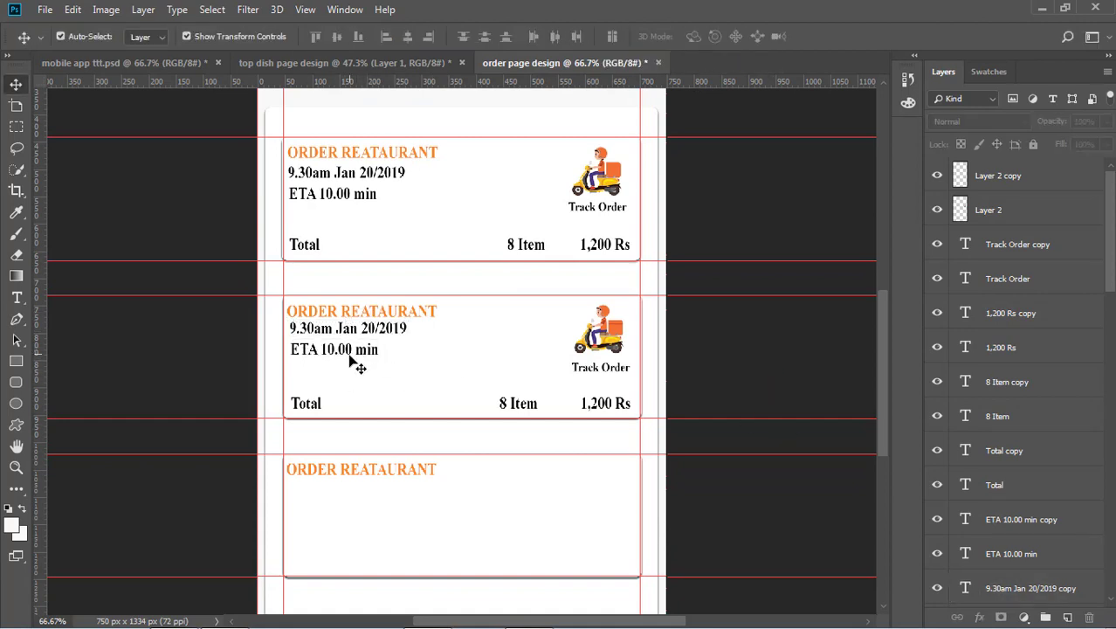
pyautogui.click(614, 340)
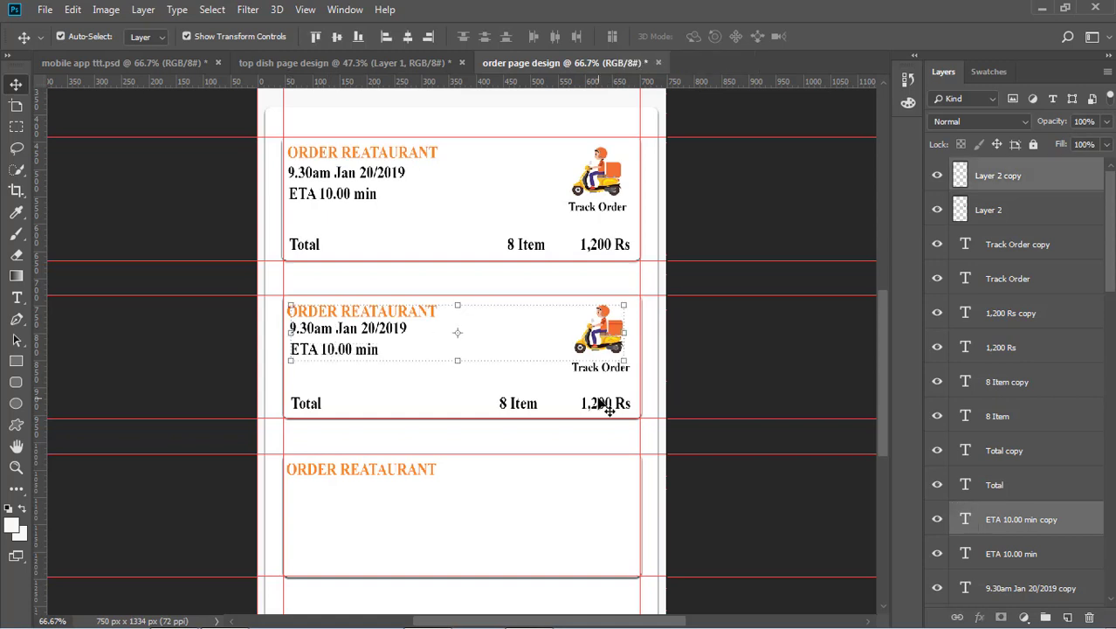
pyautogui.keyDown('shift'); pyautogui.click(602, 406); pyautogui.keyUp('shift')
pyautogui.keyDown('shift'); pyautogui.click(516, 407); pyautogui.keyUp('shift')
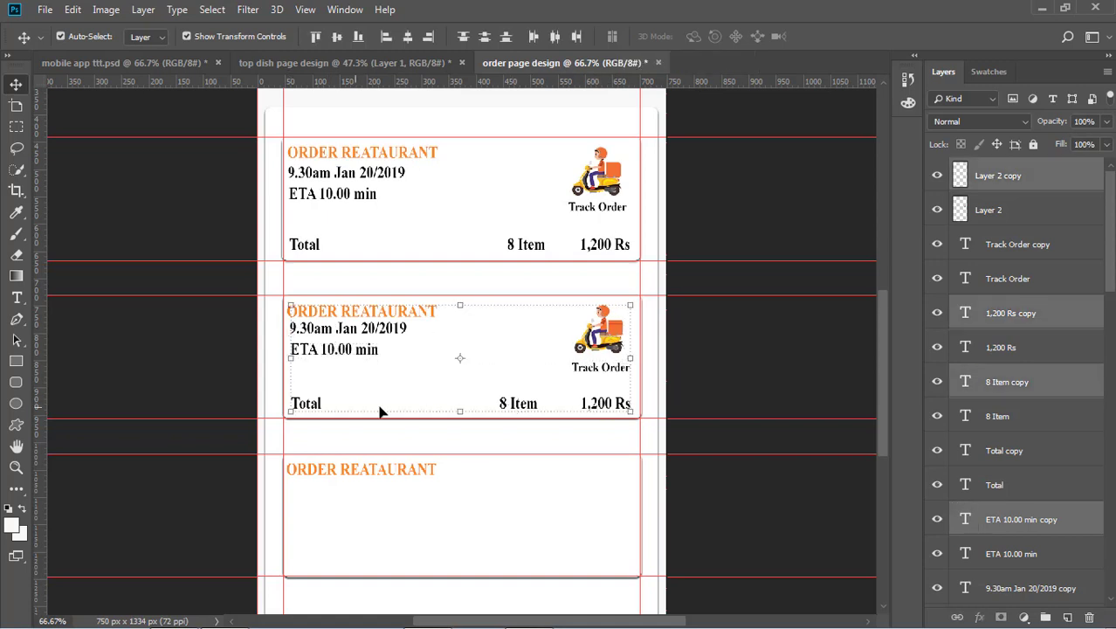
pyautogui.hotkey('ctrl', 't')
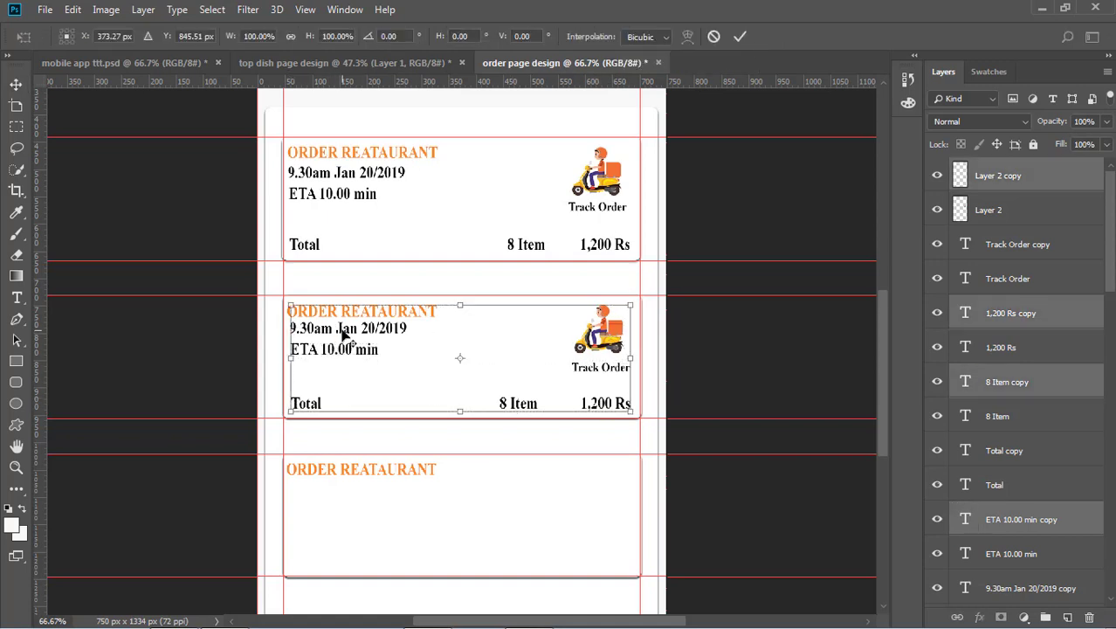
pyautogui.hotkey('alt', 'space')
pyautogui.press('Escape')
pyautogui.keyDown('alt'); pyautogui.moveTo(347, 334); pyautogui.dragTo(366, 447); pyautogui.keyUp('alt')
pyautogui.press('Escape')
pyautogui.click(784, 392)
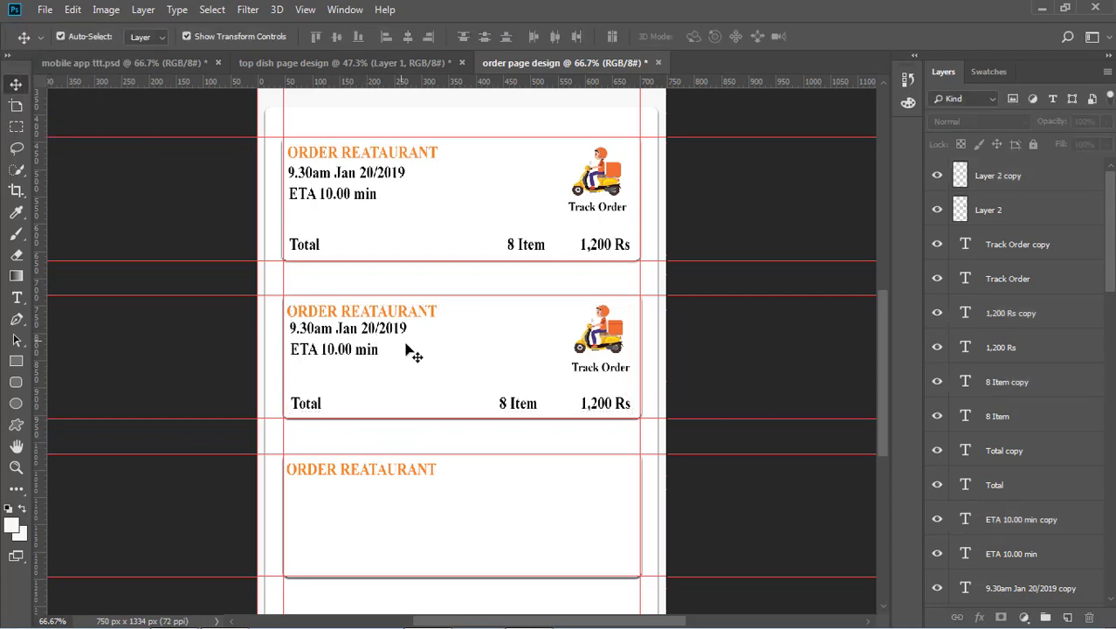
# Try duplicating the second card's date line into the third card, and undo it.
pyautogui.moveTo(384, 330); pyautogui.dragTo(379, 488)
pyautogui.hotkey('ctrl', 'z')
pyautogui.click(406, 337)
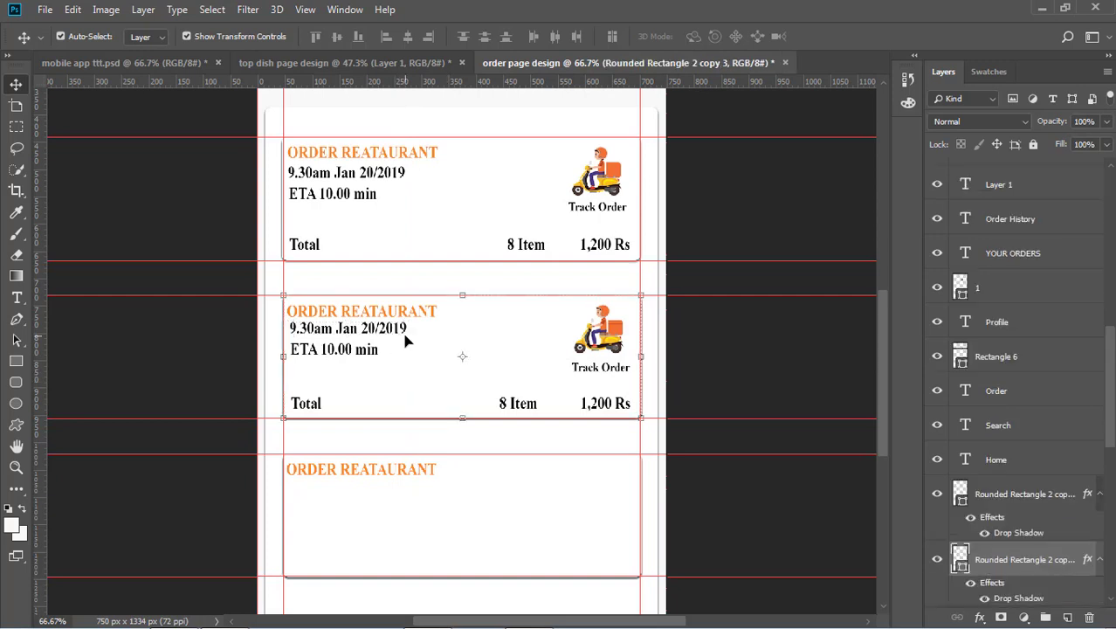
# Duplicate the second card's date line, ETA line and Total label into the third card beneath its heading.
pyautogui.moveTo(375, 344); pyautogui.dragTo(386, 494)
pyautogui.keyDown('alt'); pyautogui.moveTo(366, 351); pyautogui.dragTo(369, 517); pyautogui.keyUp('alt')
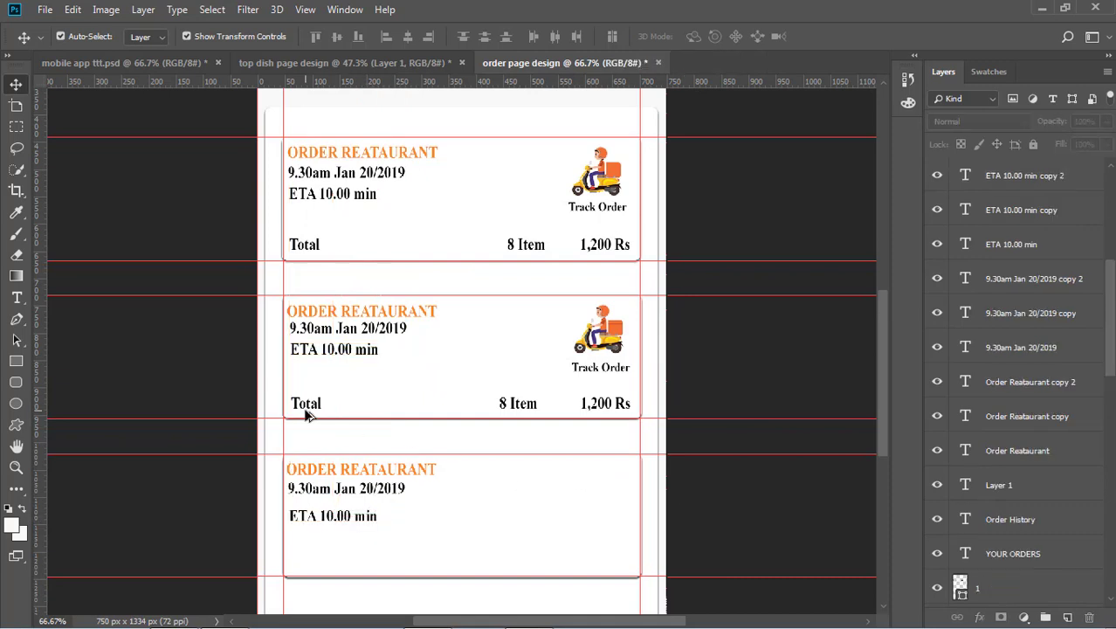
pyautogui.keyDown('alt'); pyautogui.moveTo(308, 416); pyautogui.dragTo(310, 565); pyautogui.keyUp('alt')
# Duplicate the second card's item count, price, Track Order label and rider image into the matching places of the third card.
pyautogui.keyDown('alt'); pyautogui.moveTo(532, 403); pyautogui.dragTo(524, 562); pyautogui.keyUp('alt')
pyautogui.keyDown('alt'); pyautogui.moveTo(605, 404); pyautogui.dragTo(602, 563); pyautogui.keyUp('alt')
pyautogui.keyDown('alt'); pyautogui.moveTo(602, 368); pyautogui.dragTo(605, 522); pyautogui.keyUp('alt')
pyautogui.keyDown('alt'); pyautogui.moveTo(598, 332); pyautogui.dragTo(604, 483); pyautogui.keyUp('alt')
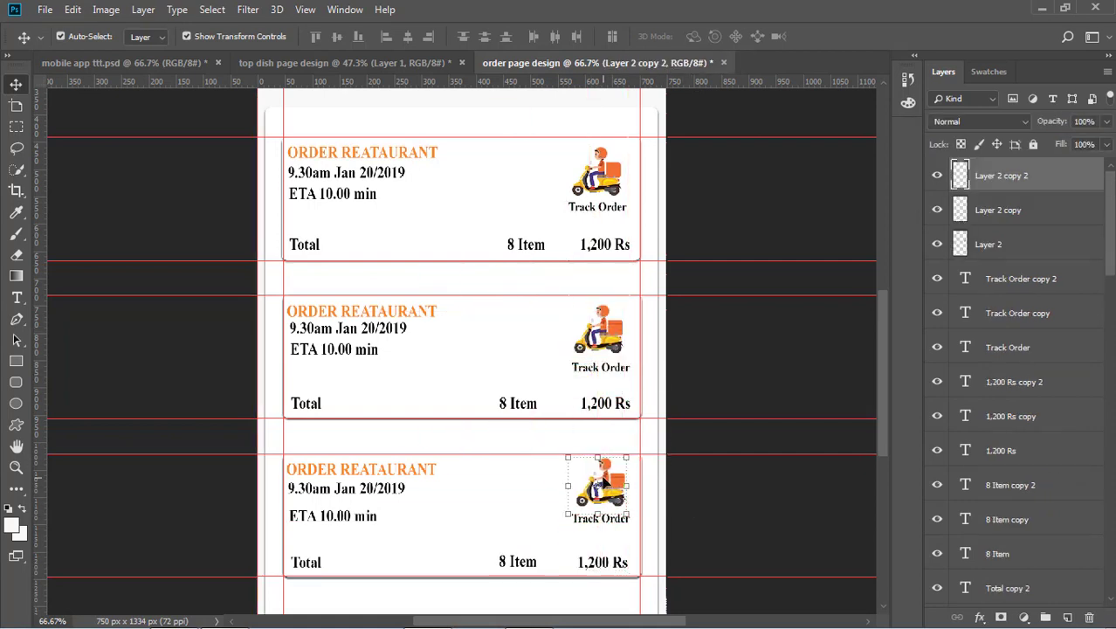
pyautogui.click(693, 425)
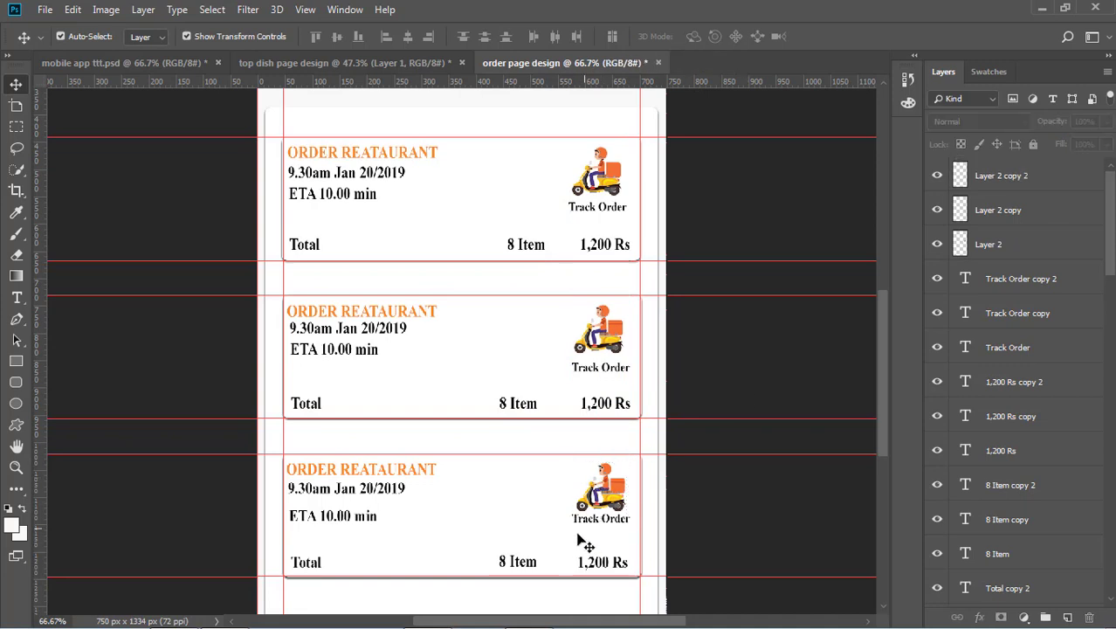
# Change the third card's date line to read 8.30am Jan 10/2019.
pyautogui.click(529, 563)
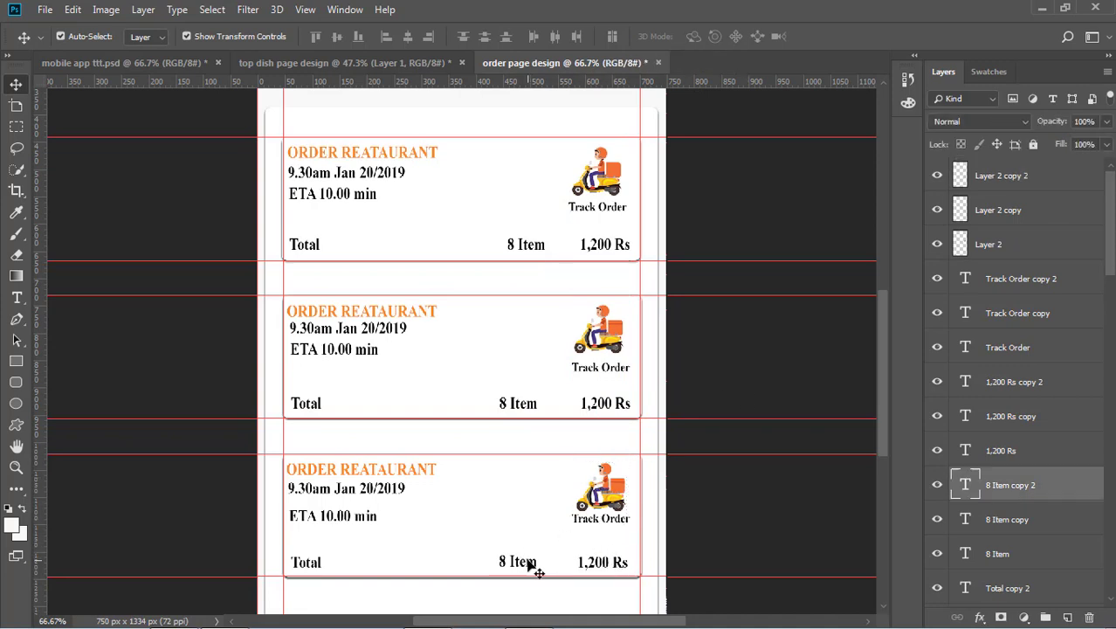
pyautogui.click(346, 501)
pyautogui.click(16, 297)
pyautogui.click(293, 487)
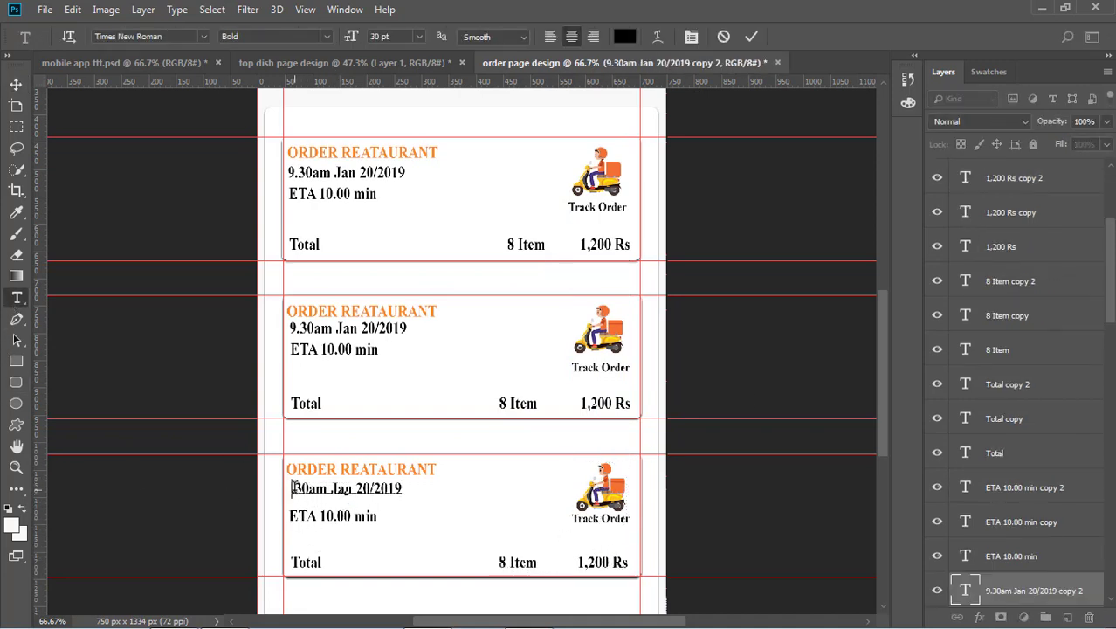
pyautogui.write('8.')
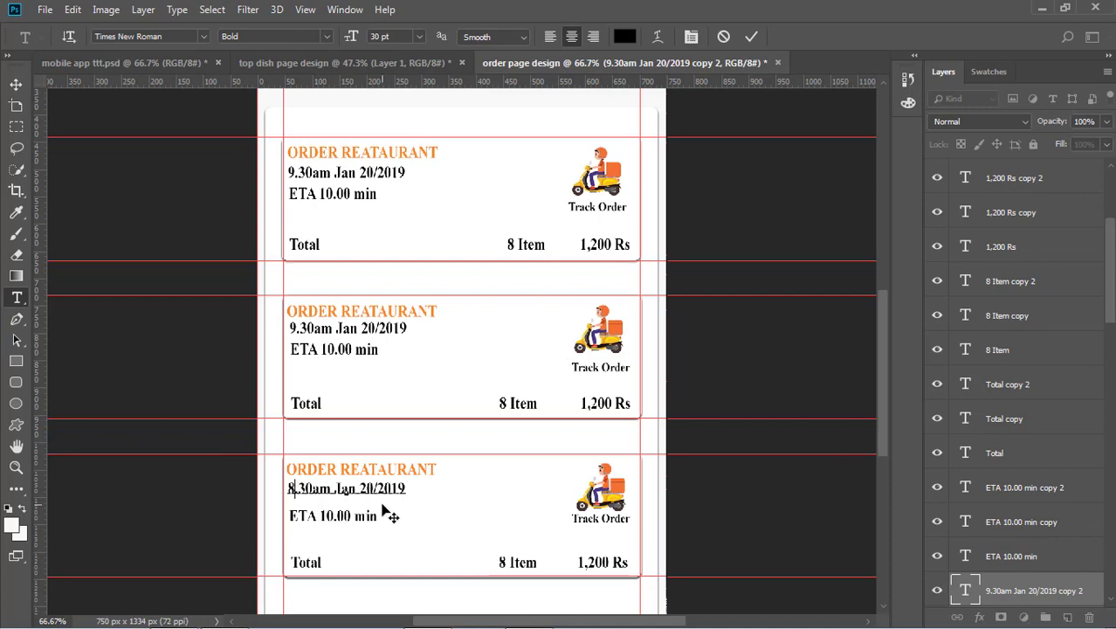
pyautogui.press('BackSpace')
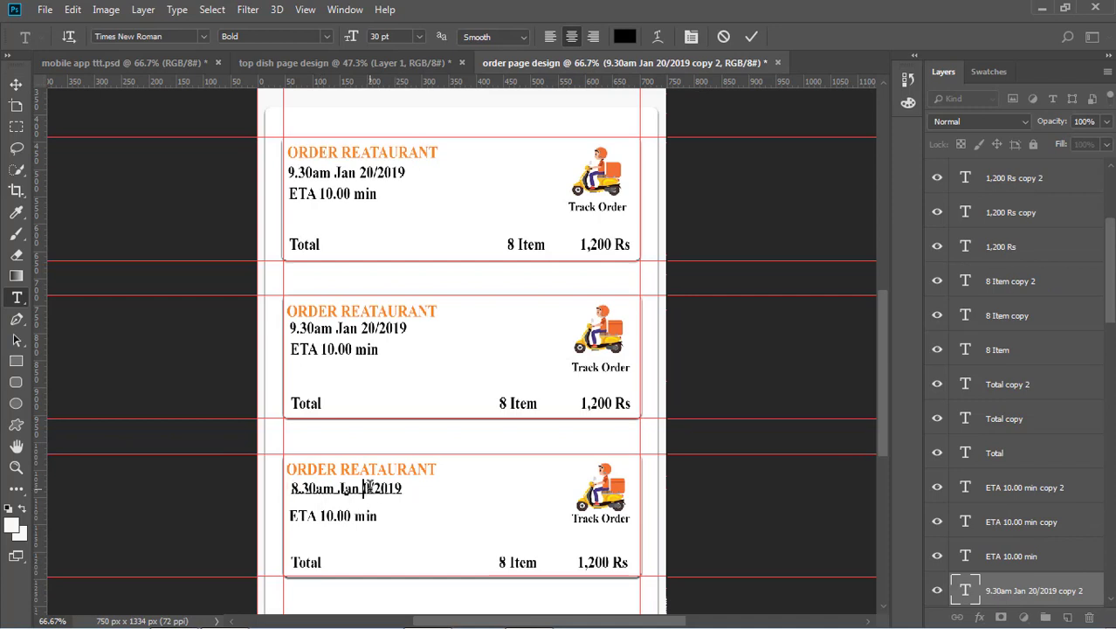
pyautogui.write('1')
pyautogui.click(15, 84)
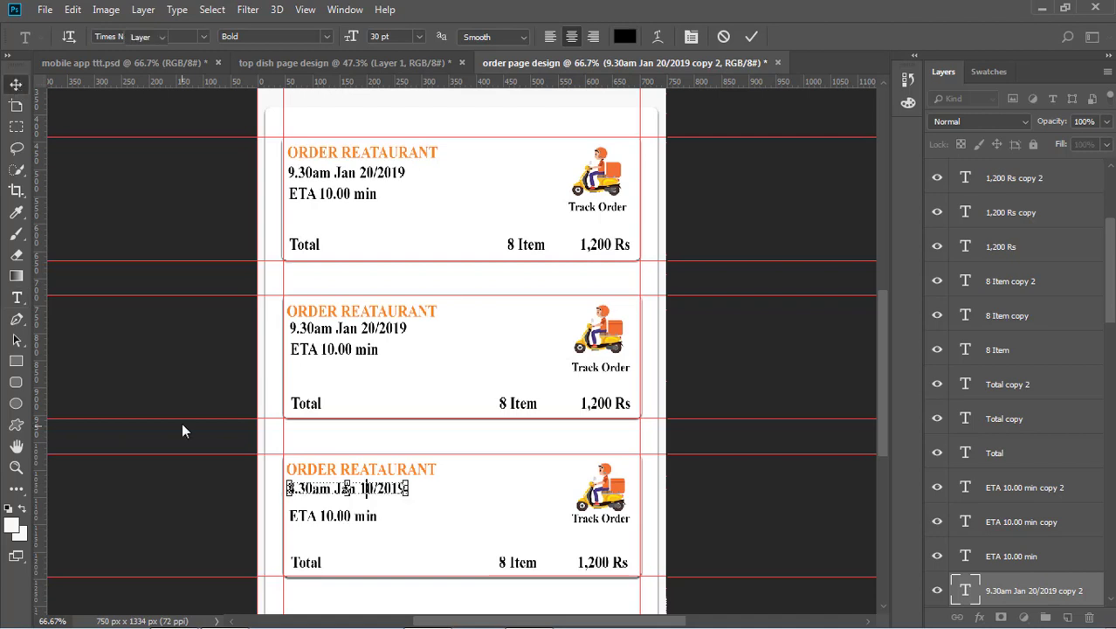
# Change the third card's item count to 4 Item.
pyautogui.click(515, 564)
pyautogui.press('t')
pyautogui.click(506, 562)
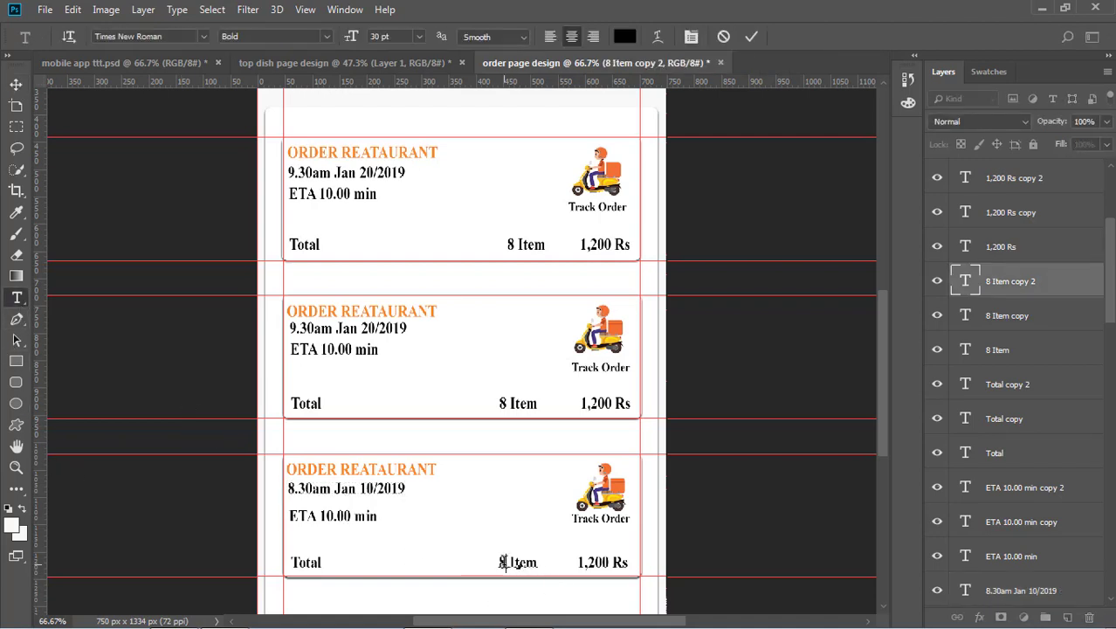
pyautogui.press('BackSpace')
pyautogui.write('4')
pyautogui.click(16, 85)
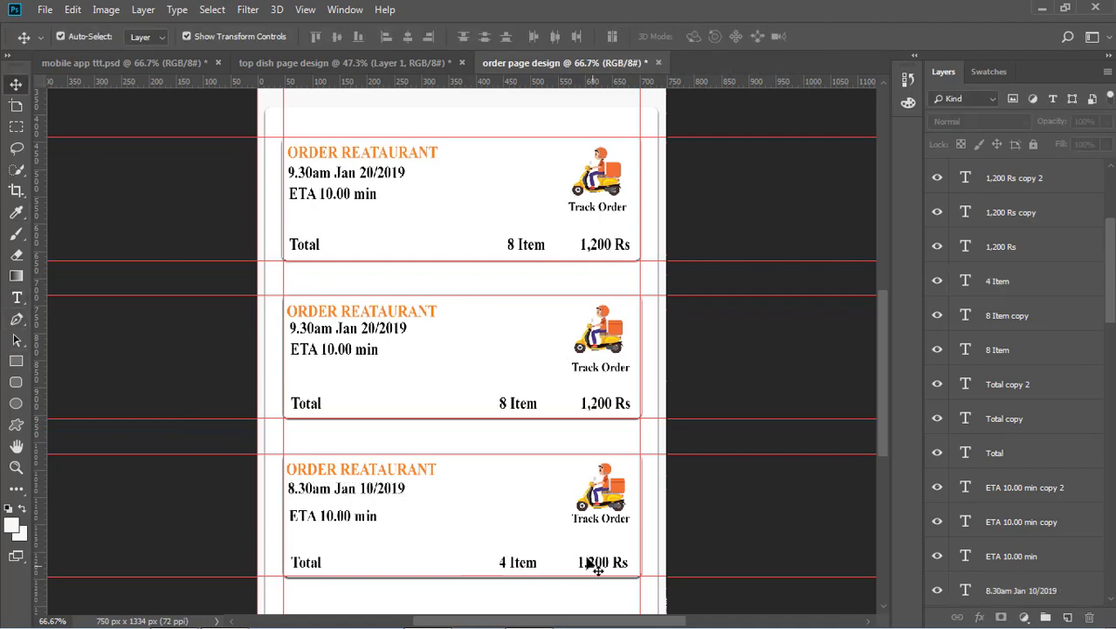
# Change the third card's price to 1000 Rs.
pyautogui.click(601, 566)
pyautogui.press('t')
pyautogui.moveTo(590, 562)
pyautogui.mouseDown()
pyautogui.moveTo(625, 563)
pyautogui.moveTo(584, 560)
pyautogui.mouseUp()
pyautogui.press('BackSpace')
pyautogui.write('000')
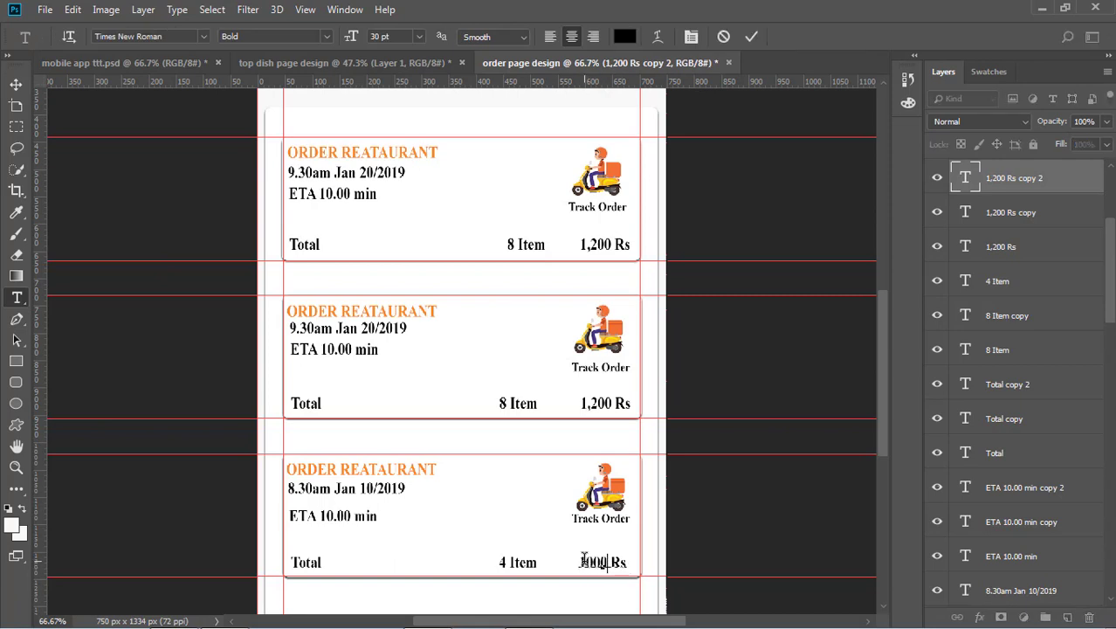
pyautogui.click(16, 85)
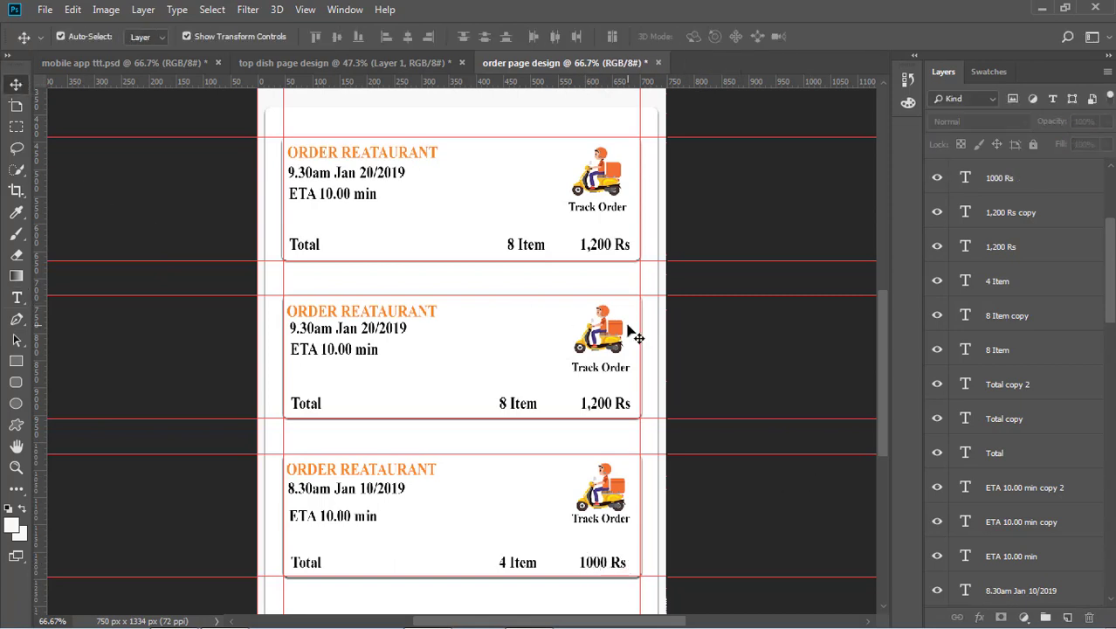
# Change the first card's price to 1,600 Rs.
pyautogui.scroll(-3, 631, 331)
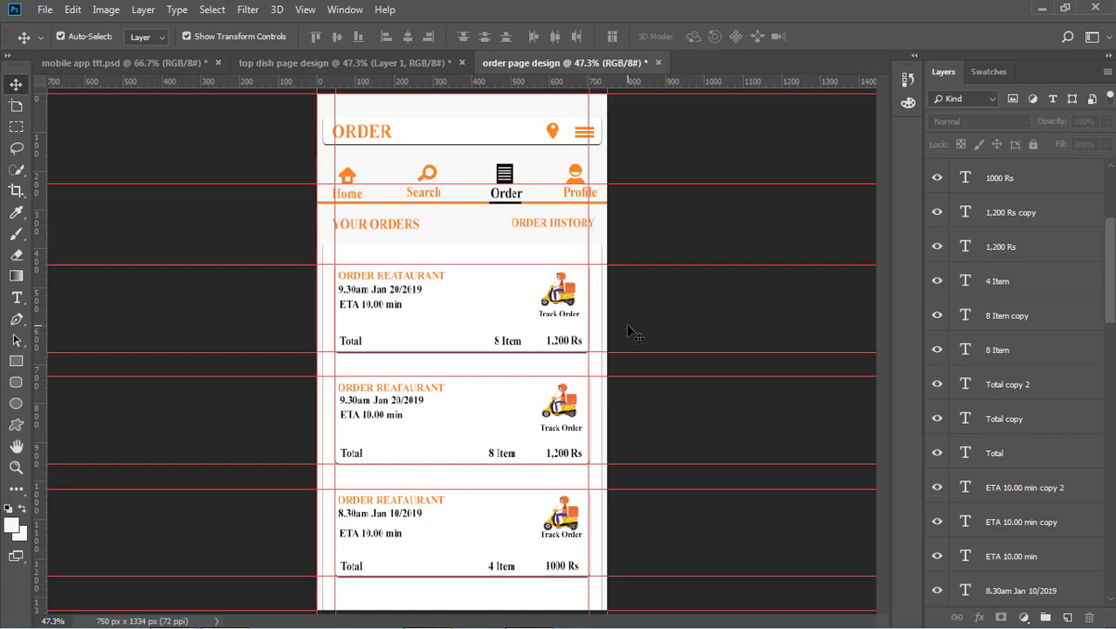
pyautogui.click(567, 349)
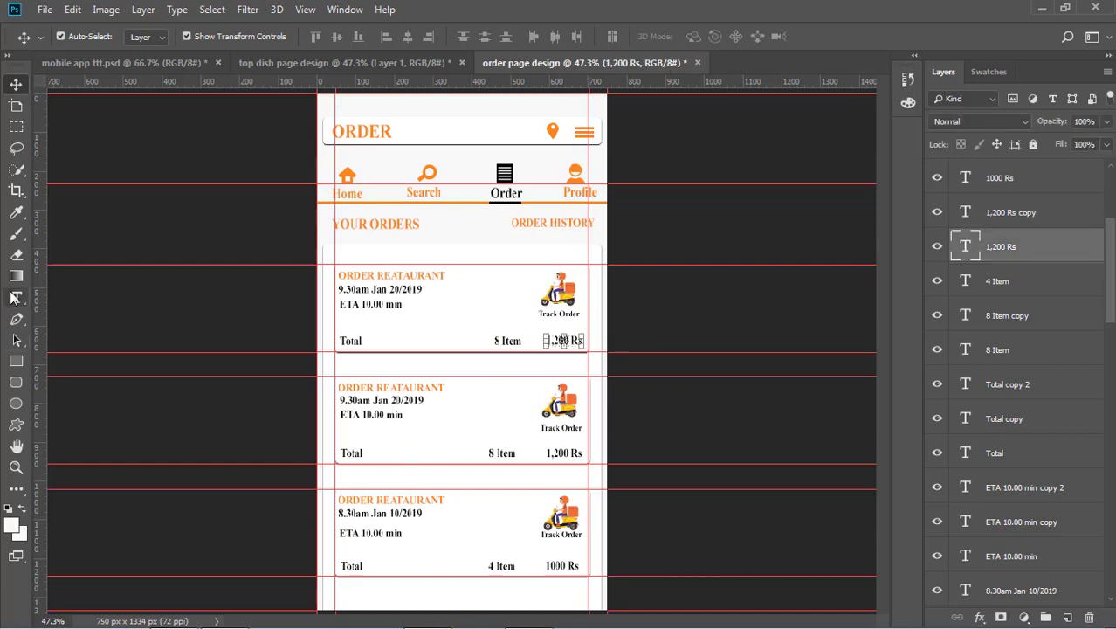
pyautogui.press('t')
pyautogui.click(558, 340)
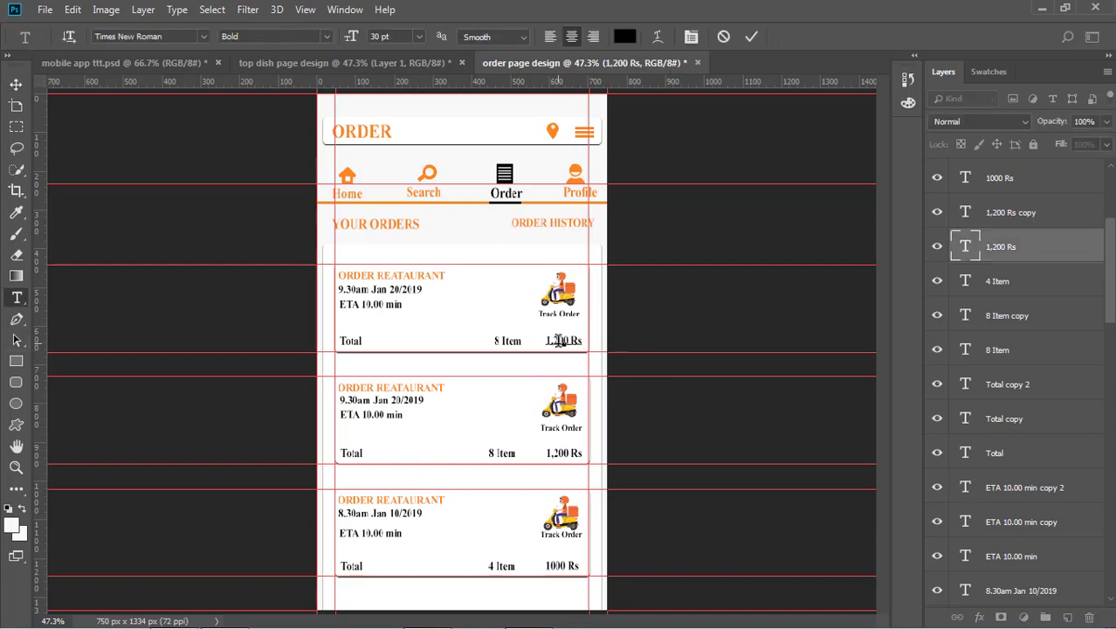
# Change the first card's item count to 9 Item.
pyautogui.keyDown('ctrl'); pyautogui.click(507, 342); pyautogui.keyUp('ctrl')
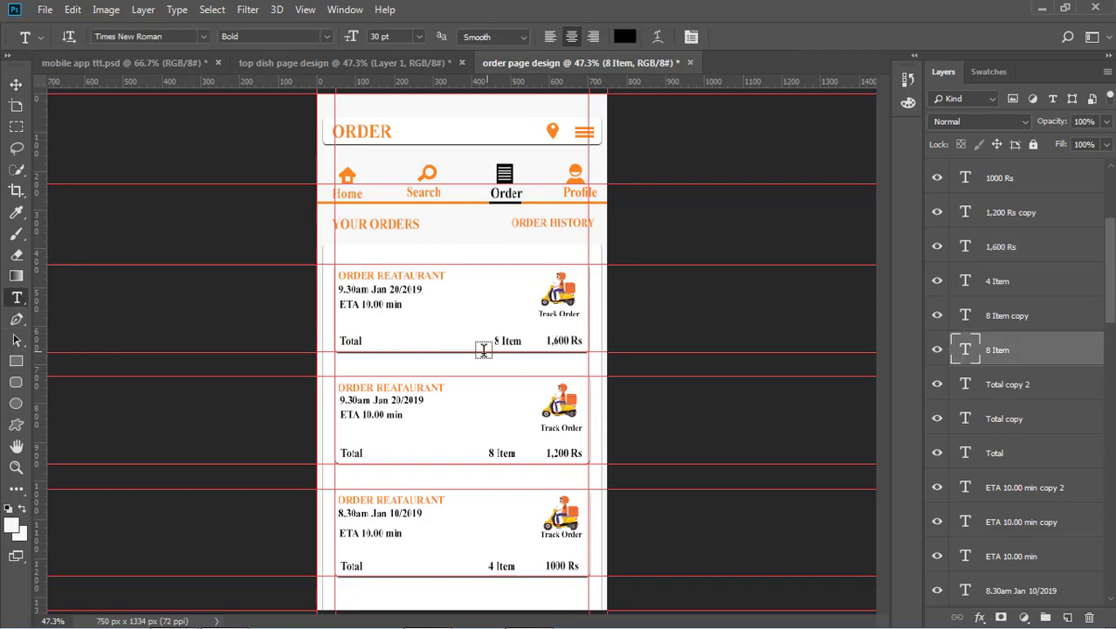
pyautogui.click(497, 341)
pyautogui.click(16, 84)
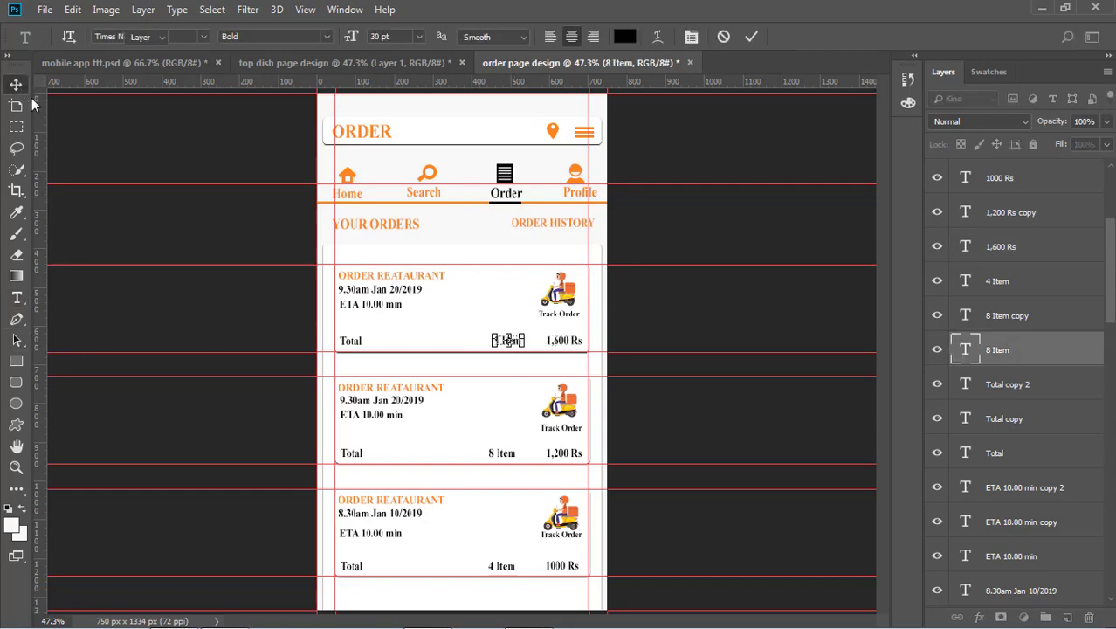
# Deselect the text layer and switch to full screen mode to review the finished order page.
pyautogui.click(724, 434)
pyautogui.press('f')
pyautogui.press('f')
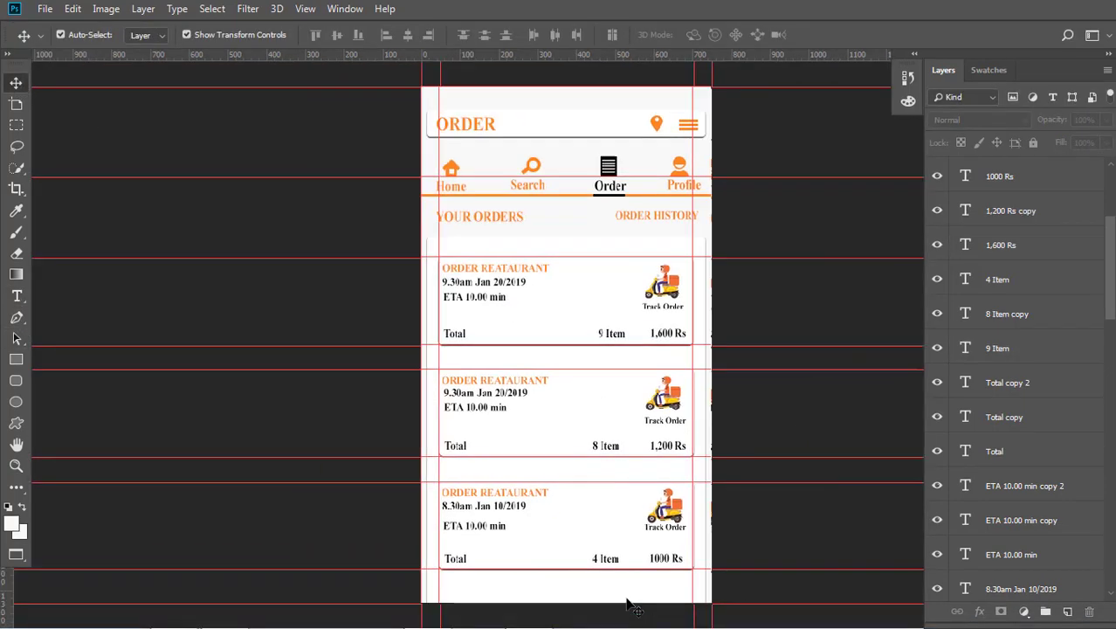